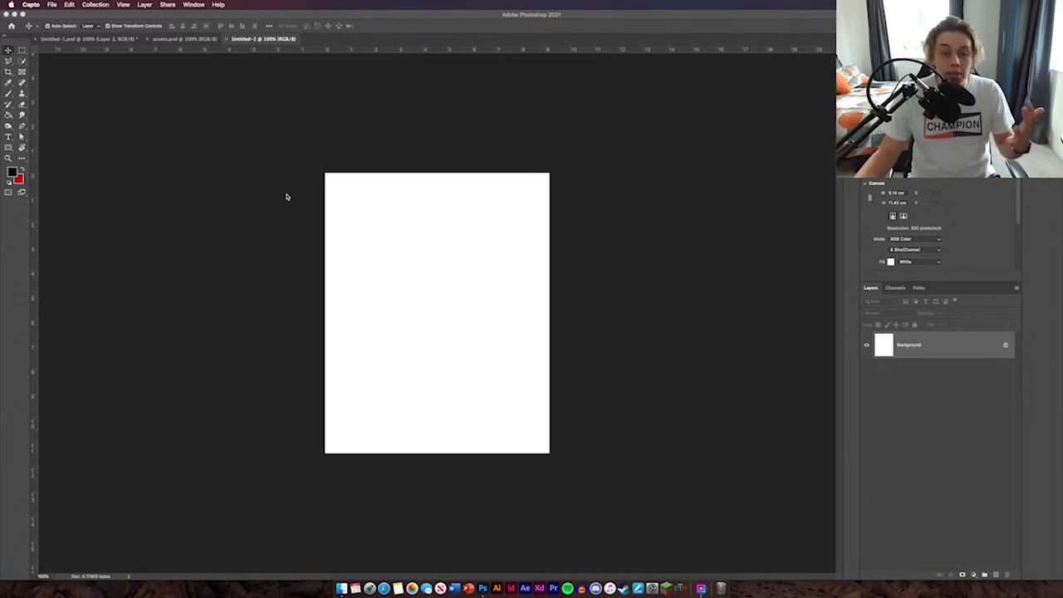
Check the blank document's pixel dimensions and resolution in the Image Size dialog.
{"action": "left_click", "coordinate": [333, 226]}
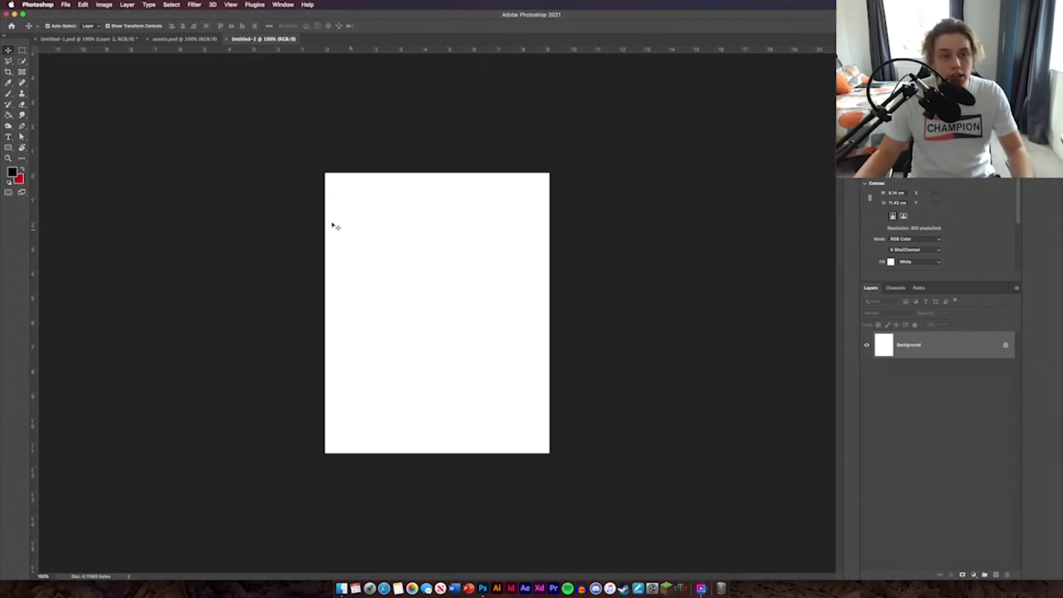
{"action": "left_click", "coordinate": [104, 4]}
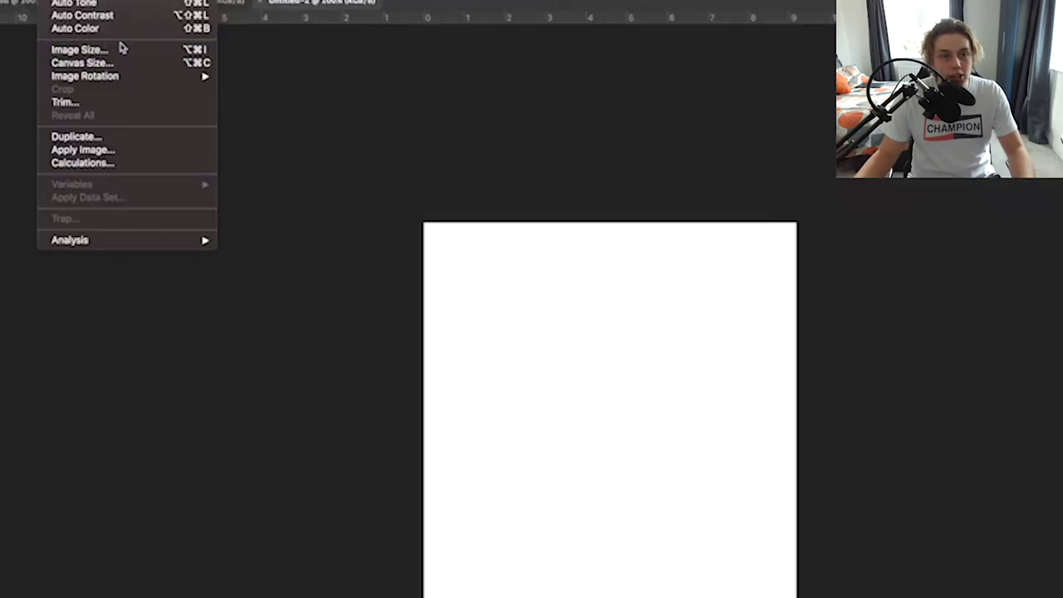
{"action": "left_click", "coordinate": [119, 50]}
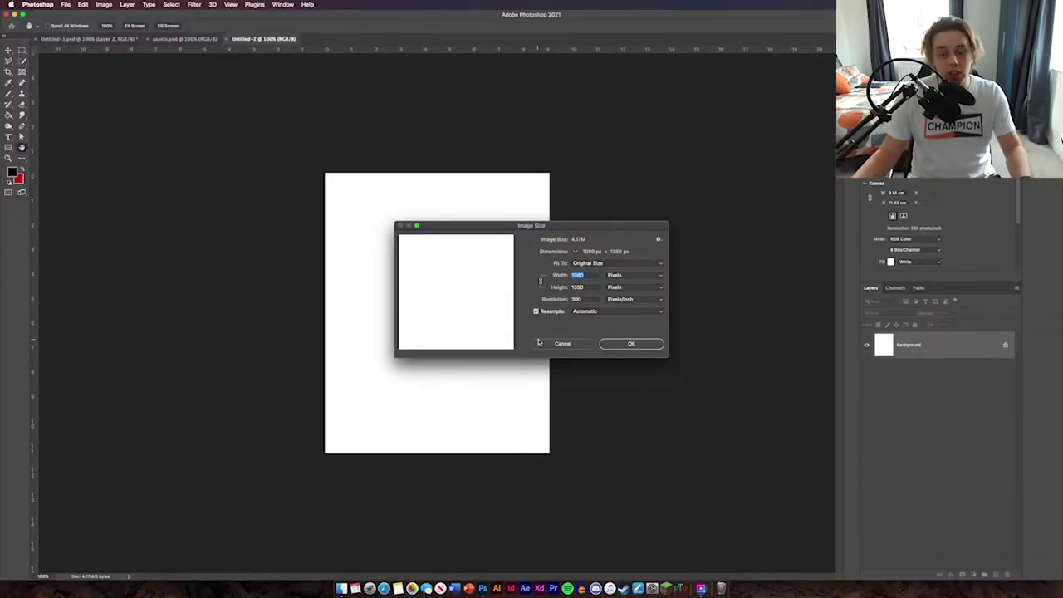
{"action": "left_click", "coordinate": [623, 344]}
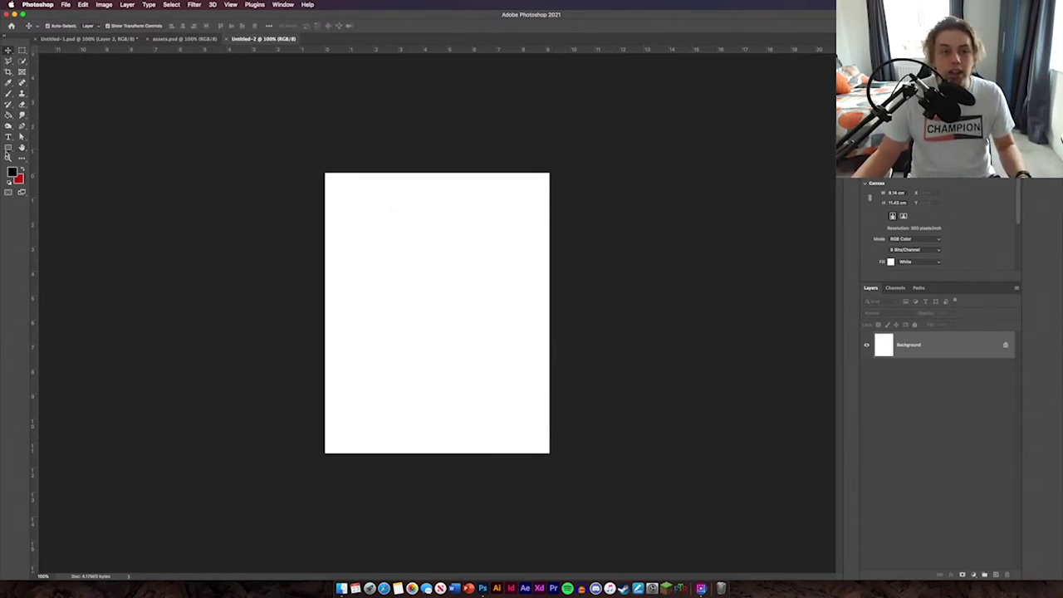
Set the foreground colour to red #e32734 and the background colour to darker red #c2121e.
{"action": "left_click", "coordinate": [8, 149]}
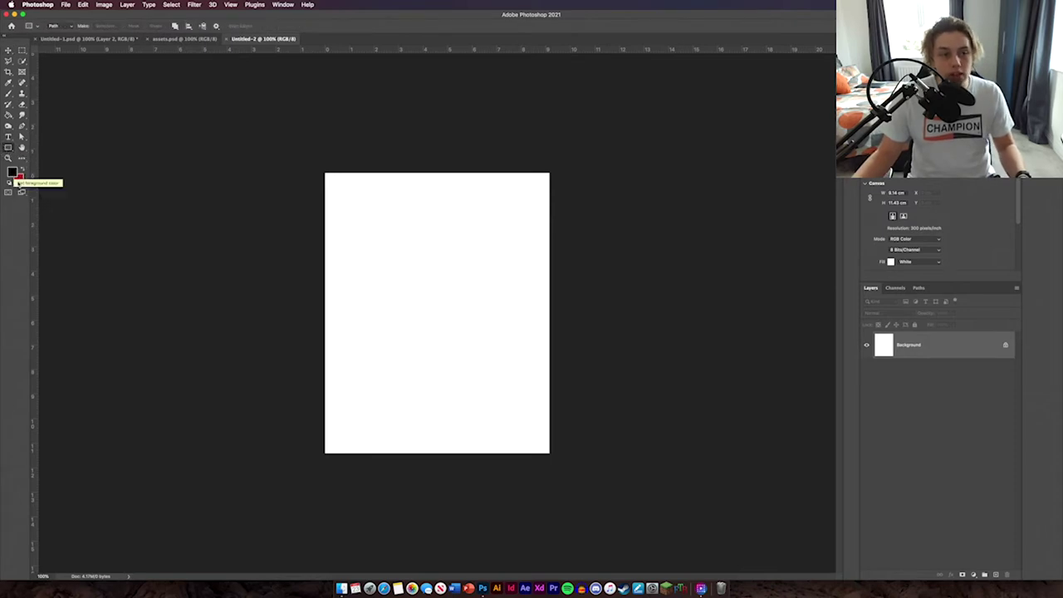
{"action": "left_click", "coordinate": [18, 178]}
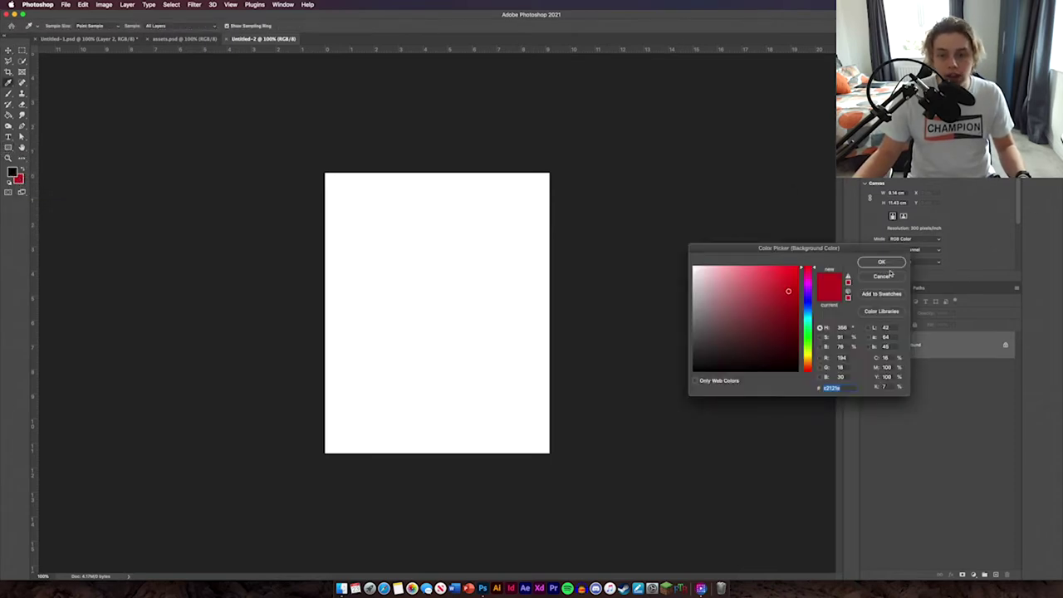
{"action": "key", "text": "Return"}
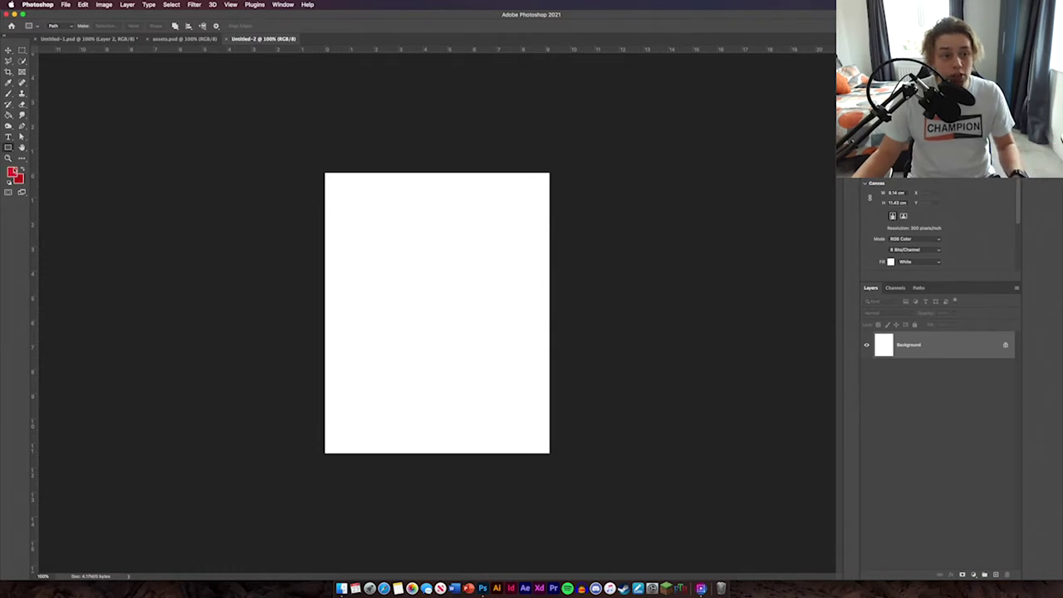
{"action": "left_click", "coordinate": [12, 172]}
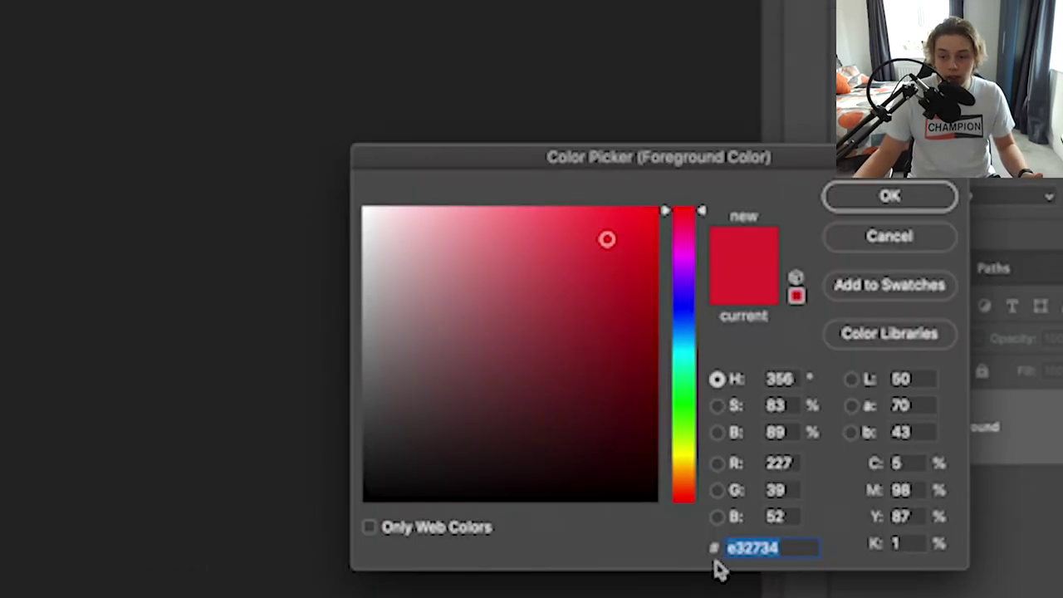
{"action": "key", "text": "Return"}
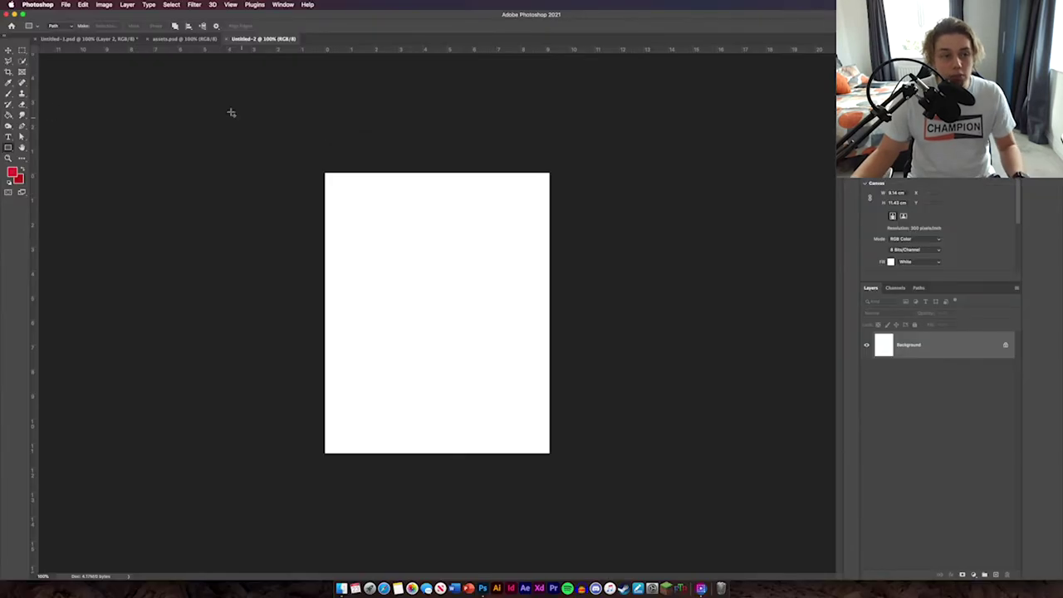
Draw a red rectangle with the Rectangle tool in Shape mode, covering the whole canvas.
{"action": "left_click", "coordinate": [54, 25]}
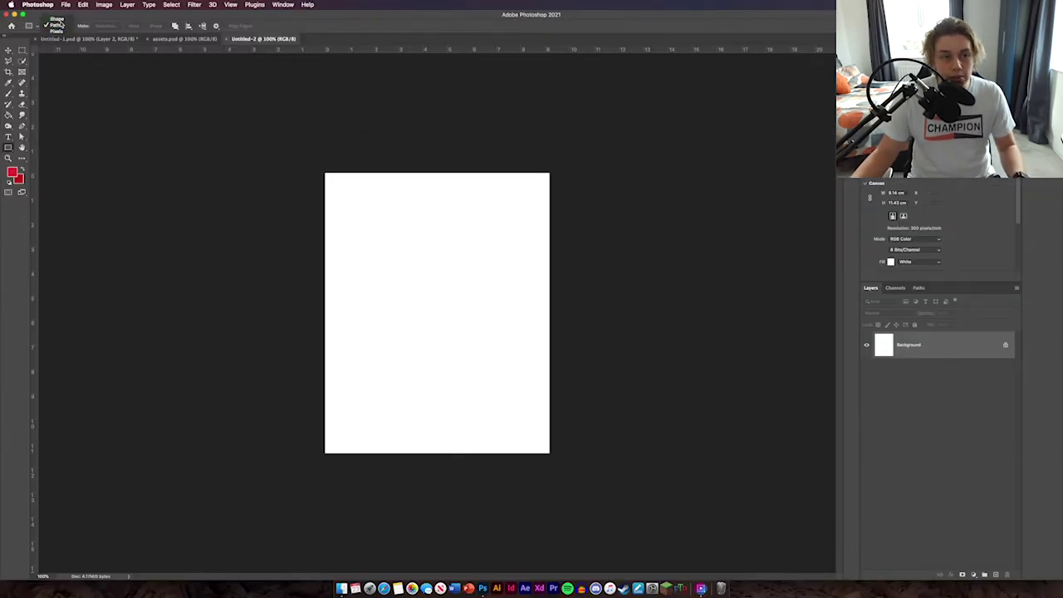
{"action": "left_click", "coordinate": [54, 17]}
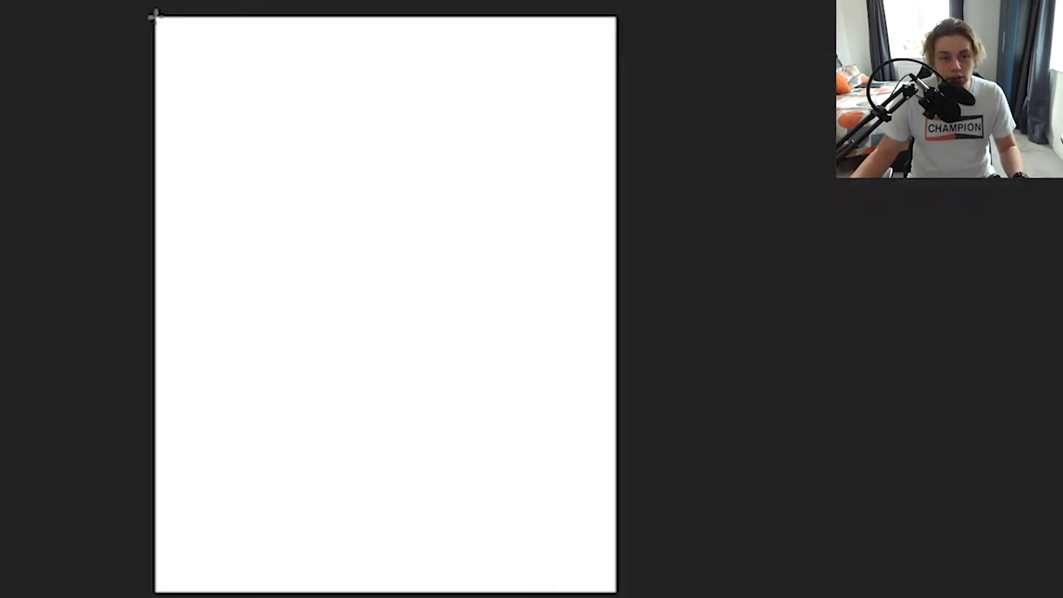
{"action": "left_click_drag", "start_coordinate": [155, 15], "coordinate": [615, 585]}
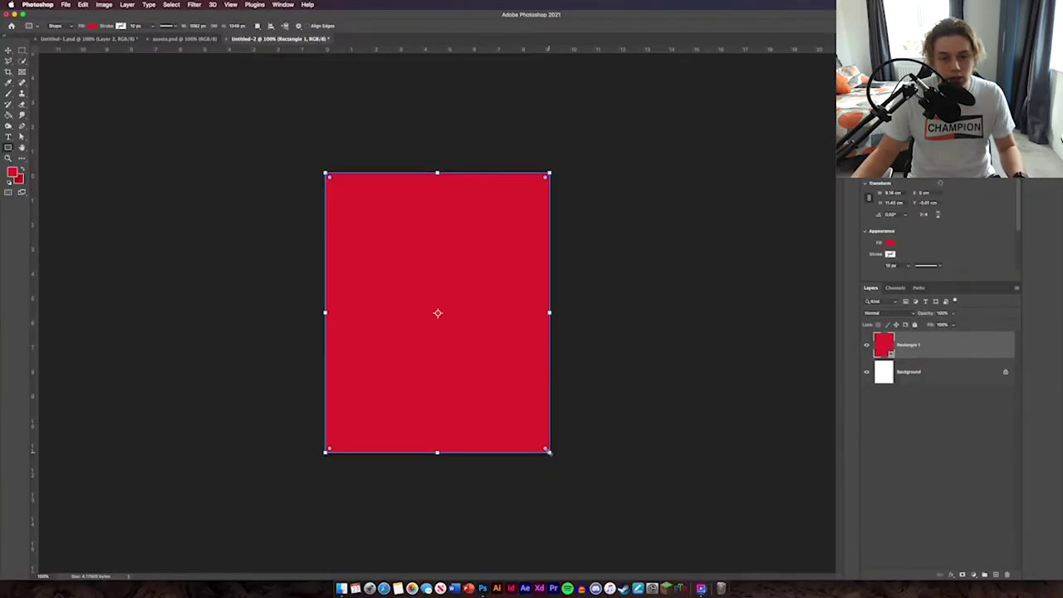
Scale the red rectangle up slightly so that it extends past the canvas edges.
{"action": "key", "text": "v"}
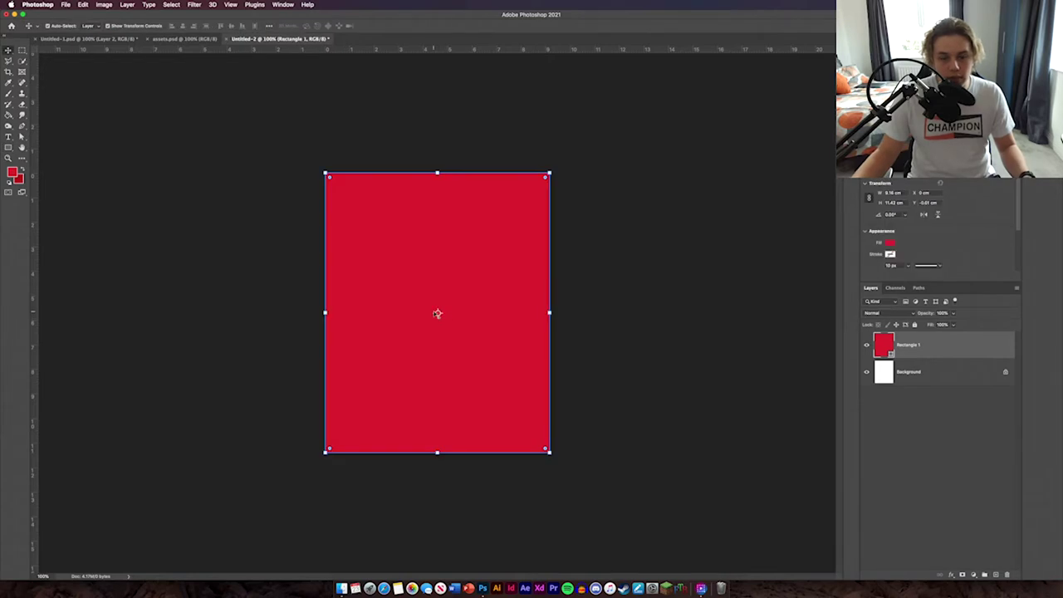
{"action": "left_click_drag", "start_coordinate": [437, 453], "coordinate": [437, 462]}
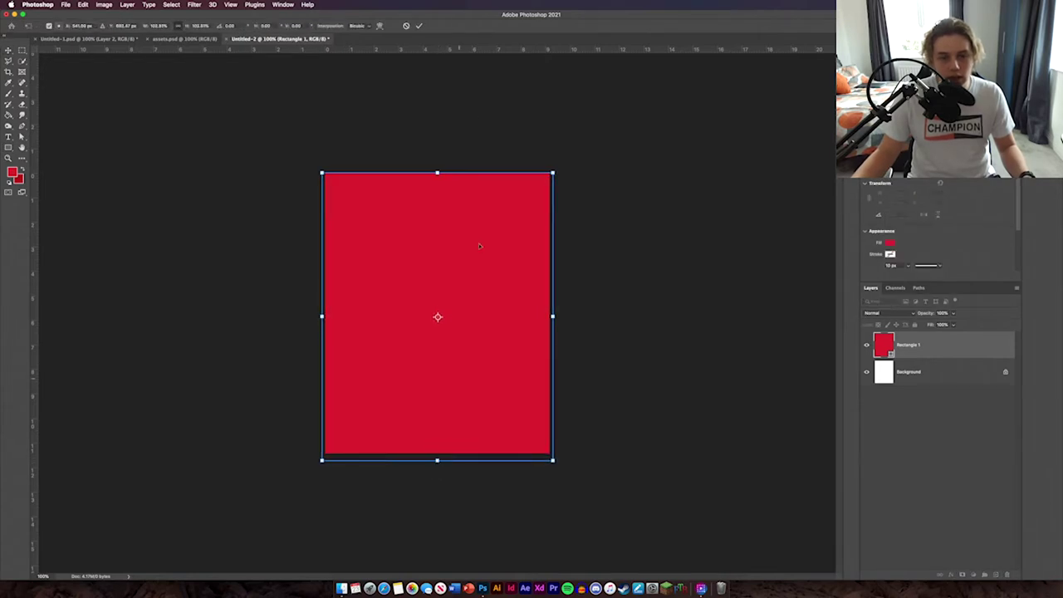
{"action": "left_click_drag", "start_coordinate": [438, 174], "coordinate": [437, 172]}
{"action": "key", "text": "Return"}
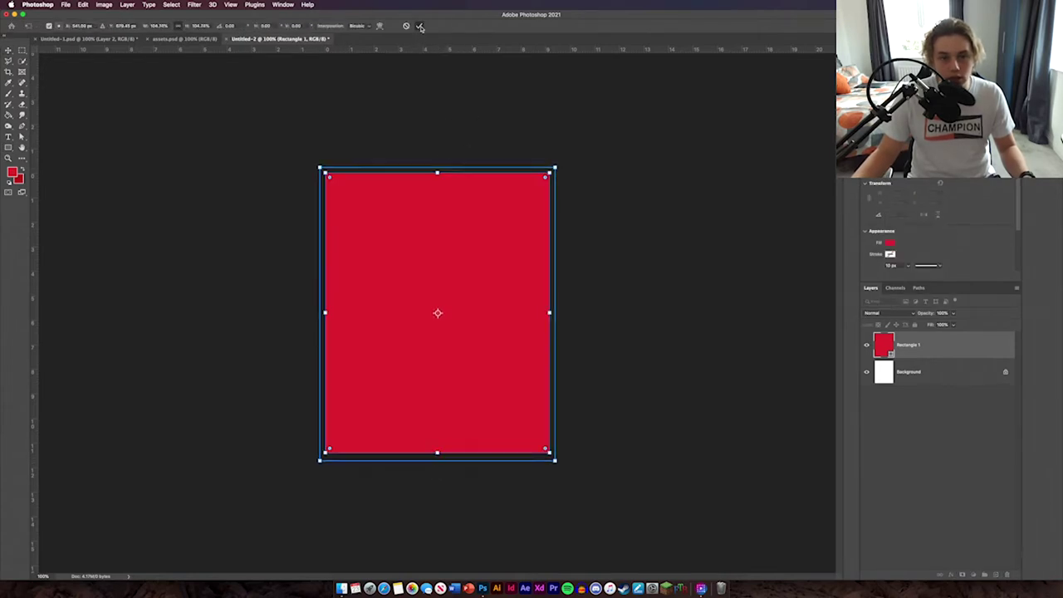
{"action": "left_click", "coordinate": [623, 217]}
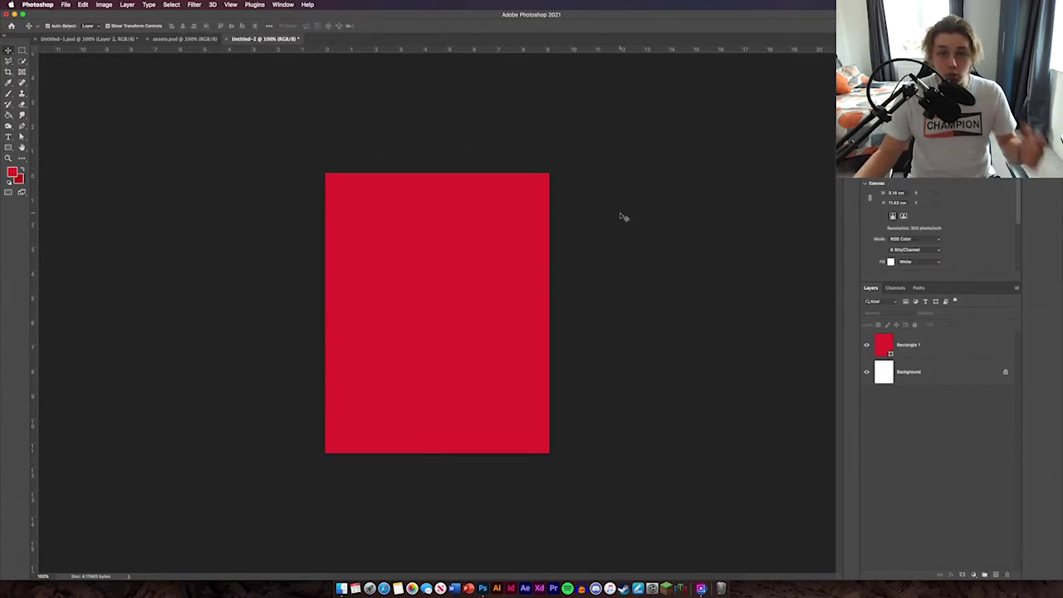
Add a new layer above the red rectangle and render Clouds on it with the two reds.
{"action": "left_click", "coordinate": [994, 574]}
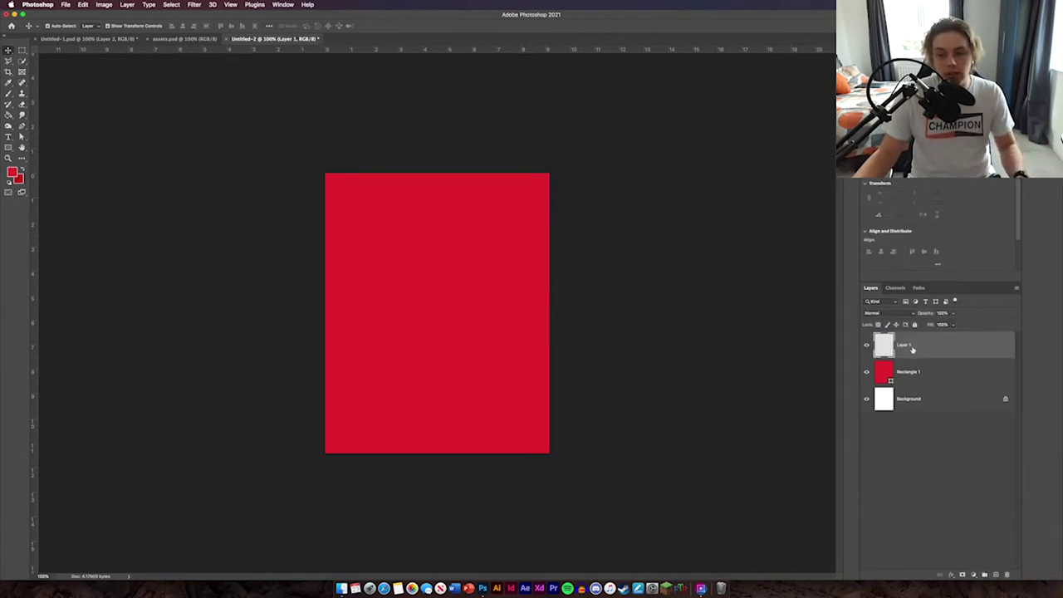
{"action": "left_click", "coordinate": [194, 4]}
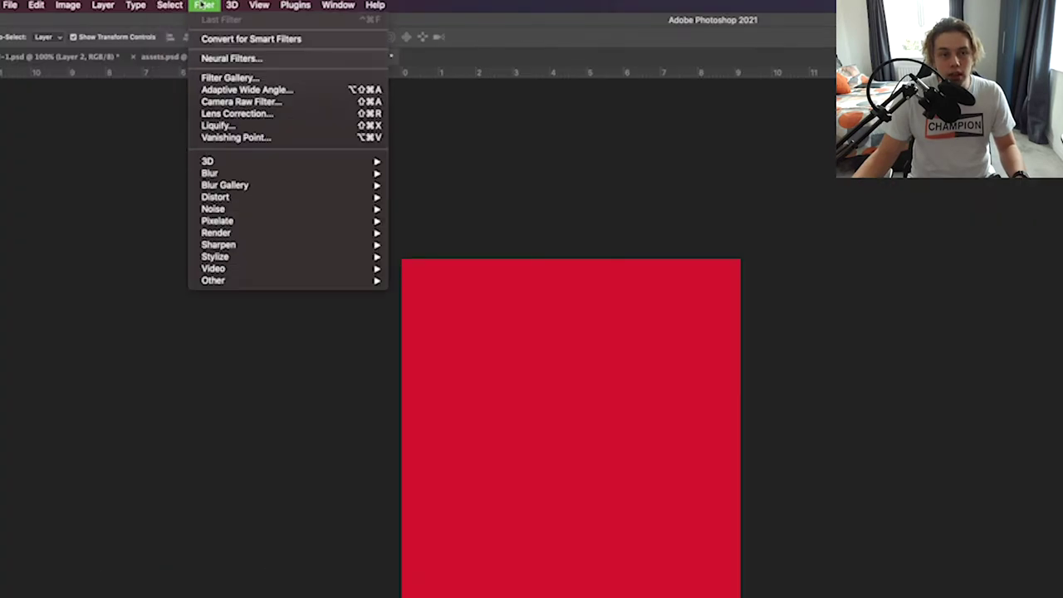
{"action": "mouse_move", "coordinate": [251, 159]}
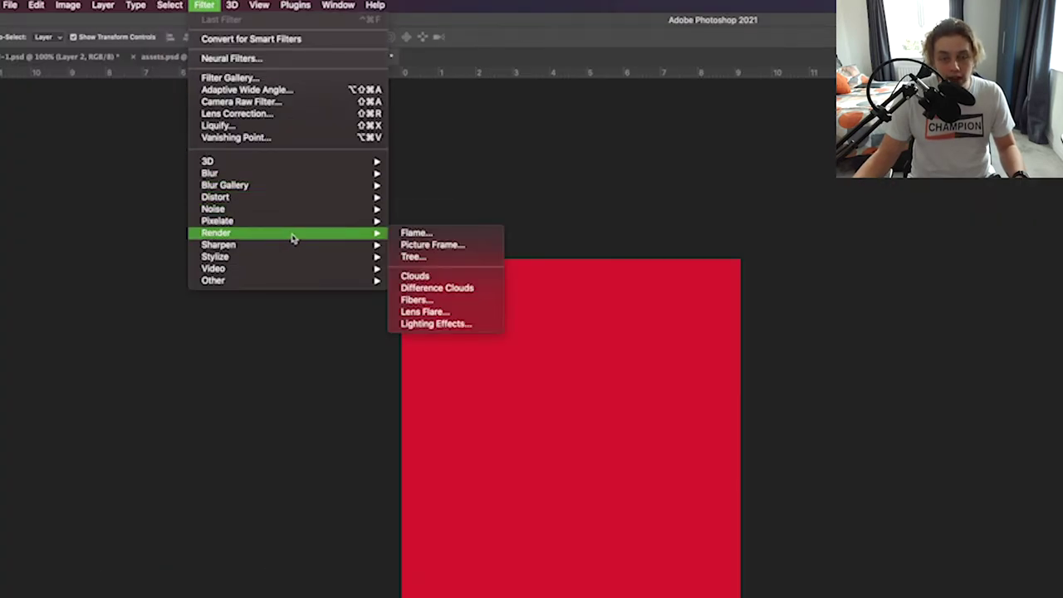
{"action": "left_click", "coordinate": [440, 276]}
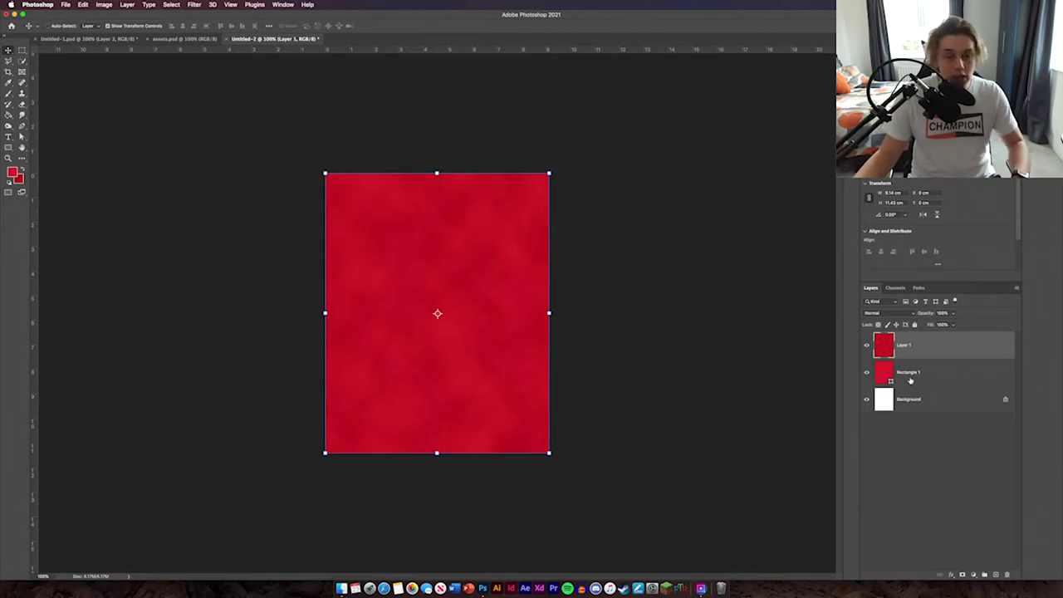
Undo the red clouds and render Clouds on the new layer in default black and white.
{"action": "key", "text": "super+z"}
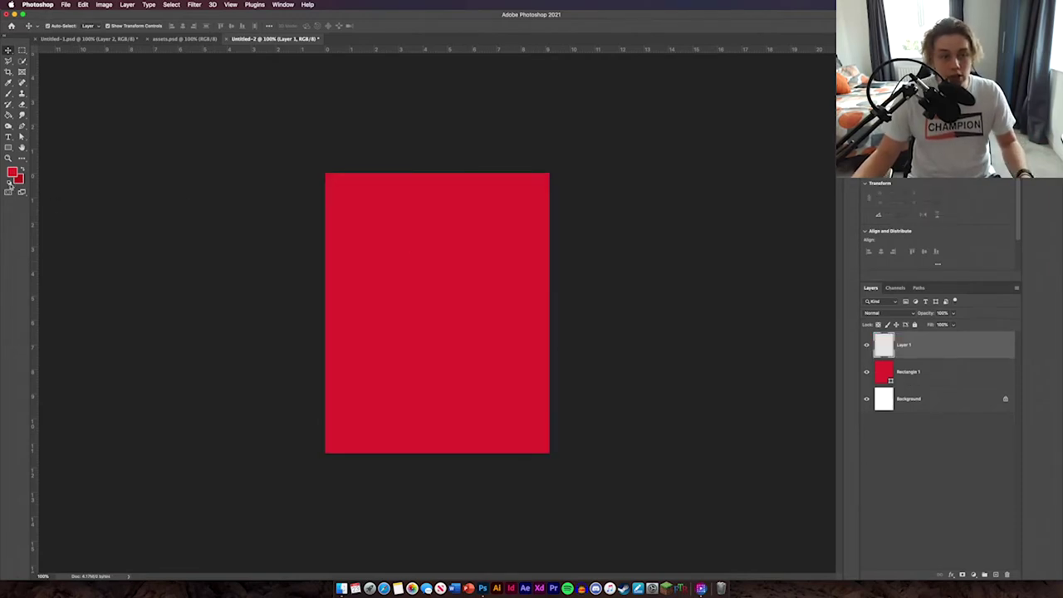
{"action": "left_click", "coordinate": [194, 5]}
{"action": "mouse_move", "coordinate": [319, 157]}
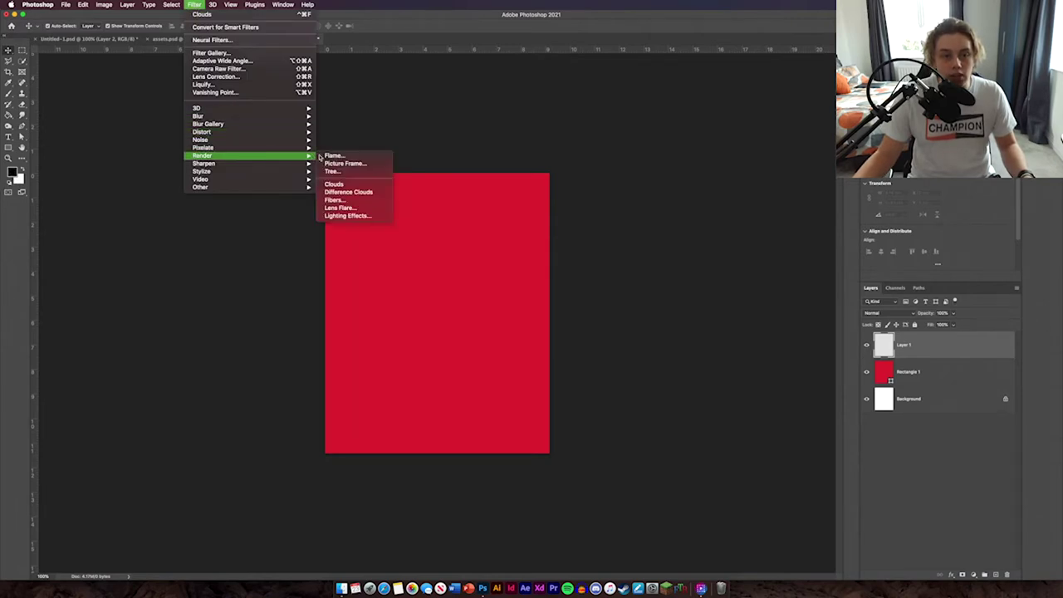
{"action": "left_click", "coordinate": [336, 184]}
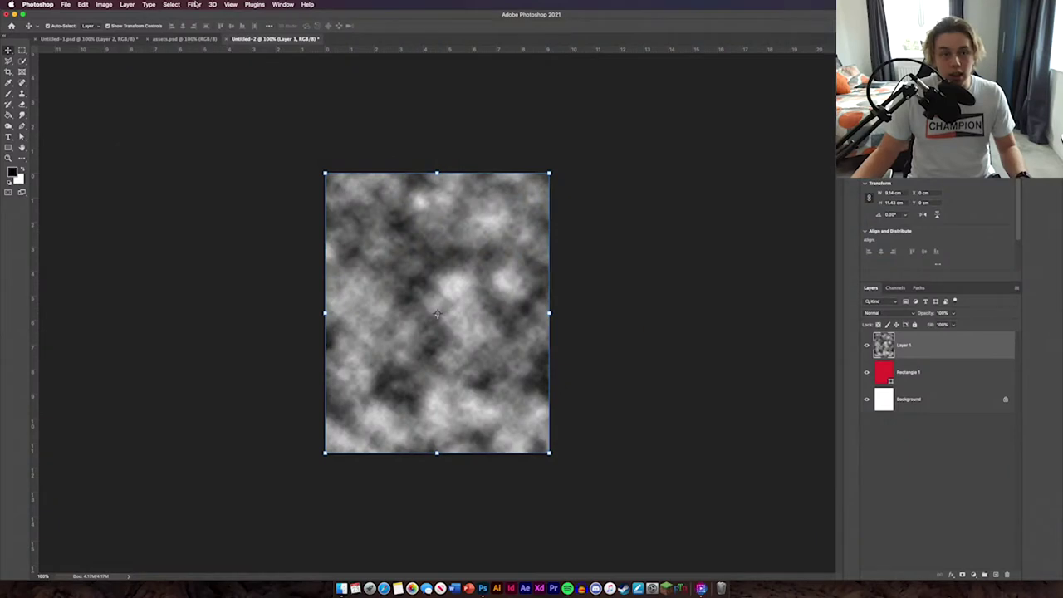
Liquify the clouds layer with long swirling warp strokes across the whole canvas to form a marbled pattern.
{"action": "left_click", "coordinate": [195, 5]}
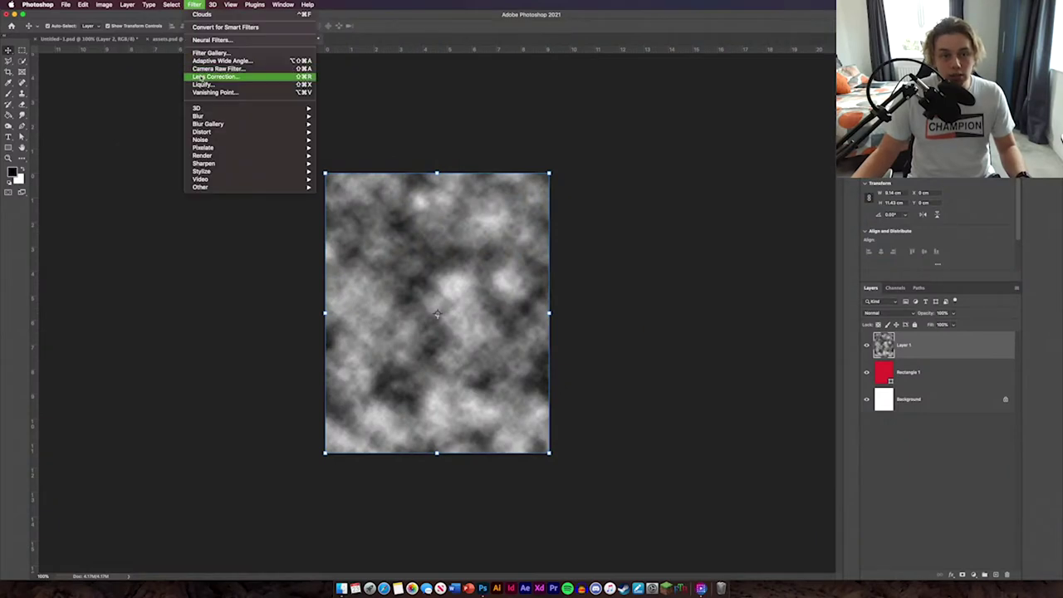
{"action": "left_click", "coordinate": [199, 86]}
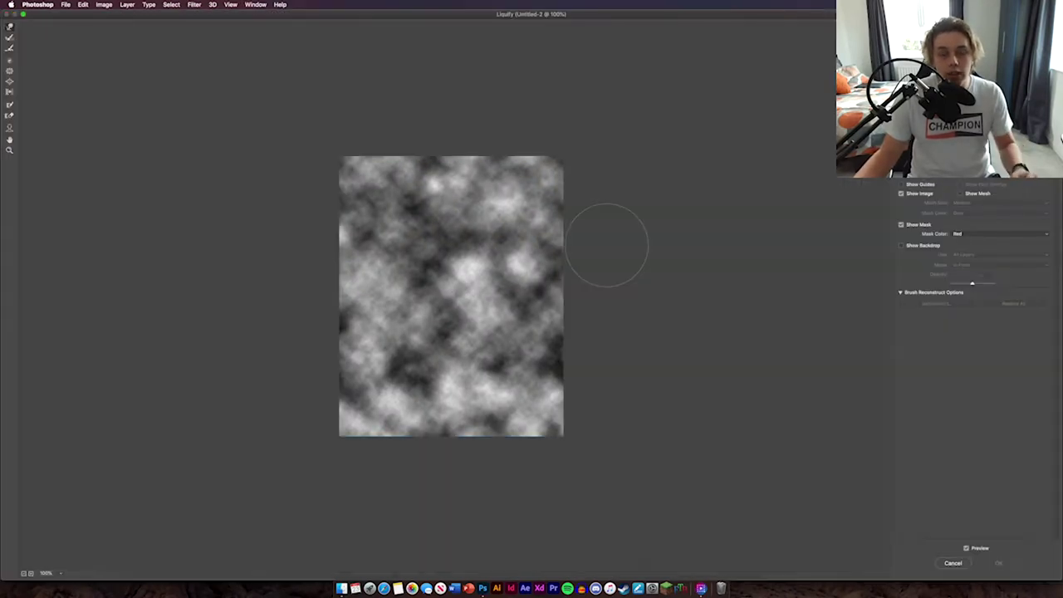
{"action": "mouse_move", "coordinate": [473, 255]}
{"action": "left_mouse_down"}
{"action": "mouse_move", "coordinate": [516, 290]}
{"action": "mouse_move", "coordinate": [458, 251]}
{"action": "mouse_move", "coordinate": [479, 284]}
{"action": "mouse_move", "coordinate": [408, 280]}
{"action": "mouse_move", "coordinate": [438, 325]}
{"action": "mouse_move", "coordinate": [400, 373]}
{"action": "mouse_move", "coordinate": [396, 344]}
{"action": "mouse_move", "coordinate": [410, 365]}
{"action": "mouse_move", "coordinate": [377, 373]}
{"action": "mouse_move", "coordinate": [392, 438]}
{"action": "mouse_move", "coordinate": [559, 484]}
{"action": "left_mouse_up"}
{"action": "mouse_move", "coordinate": [499, 390]}
{"action": "left_mouse_down"}
{"action": "mouse_move", "coordinate": [489, 363]}
{"action": "mouse_move", "coordinate": [464, 435]}
{"action": "mouse_move", "coordinate": [533, 447]}
{"action": "mouse_move", "coordinate": [583, 385]}
{"action": "mouse_move", "coordinate": [676, 402]}
{"action": "mouse_move", "coordinate": [607, 374]}
{"action": "mouse_move", "coordinate": [563, 314]}
{"action": "mouse_move", "coordinate": [581, 338]}
{"action": "mouse_move", "coordinate": [619, 270]}
{"action": "mouse_move", "coordinate": [577, 254]}
{"action": "left_mouse_up"}
{"action": "mouse_move", "coordinate": [636, 152]}
{"action": "left_mouse_down"}
{"action": "mouse_move", "coordinate": [539, 157]}
{"action": "mouse_move", "coordinate": [622, 130]}
{"action": "left_mouse_up"}
{"action": "mouse_move", "coordinate": [515, 191]}
{"action": "left_mouse_down"}
{"action": "mouse_move", "coordinate": [458, 133]}
{"action": "mouse_move", "coordinate": [422, 137]}
{"action": "mouse_move", "coordinate": [457, 119]}
{"action": "mouse_move", "coordinate": [366, 107]}
{"action": "mouse_move", "coordinate": [337, 130]}
{"action": "mouse_move", "coordinate": [304, 273]}
{"action": "mouse_move", "coordinate": [331, 246]}
{"action": "mouse_move", "coordinate": [290, 234]}
{"action": "left_mouse_up"}
{"action": "mouse_move", "coordinate": [355, 325]}
{"action": "left_mouse_down"}
{"action": "mouse_move", "coordinate": [309, 237]}
{"action": "mouse_move", "coordinate": [308, 297]}
{"action": "mouse_move", "coordinate": [353, 261]}
{"action": "mouse_move", "coordinate": [323, 131]}
{"action": "mouse_move", "coordinate": [407, 282]}
{"action": "mouse_move", "coordinate": [465, 200]}
{"action": "mouse_move", "coordinate": [415, 333]}
{"action": "mouse_move", "coordinate": [490, 365]}
{"action": "mouse_move", "coordinate": [524, 216]}
{"action": "mouse_move", "coordinate": [507, 166]}
{"action": "mouse_move", "coordinate": [432, 183]}
{"action": "mouse_move", "coordinate": [382, 274]}
{"action": "mouse_move", "coordinate": [490, 399]}
{"action": "mouse_move", "coordinate": [519, 366]}
{"action": "mouse_move", "coordinate": [399, 349]}
{"action": "mouse_move", "coordinate": [453, 207]}
{"action": "mouse_move", "coordinate": [457, 315]}
{"action": "mouse_move", "coordinate": [432, 275]}
{"action": "mouse_move", "coordinate": [441, 299]}
{"action": "left_mouse_up"}
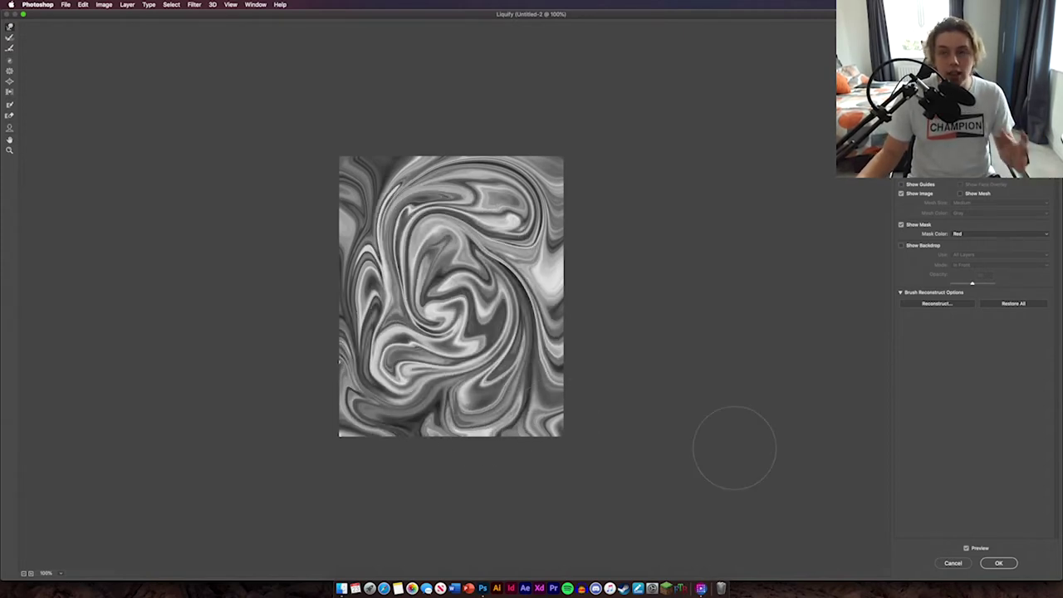
{"action": "left_click", "coordinate": [1000, 563]}
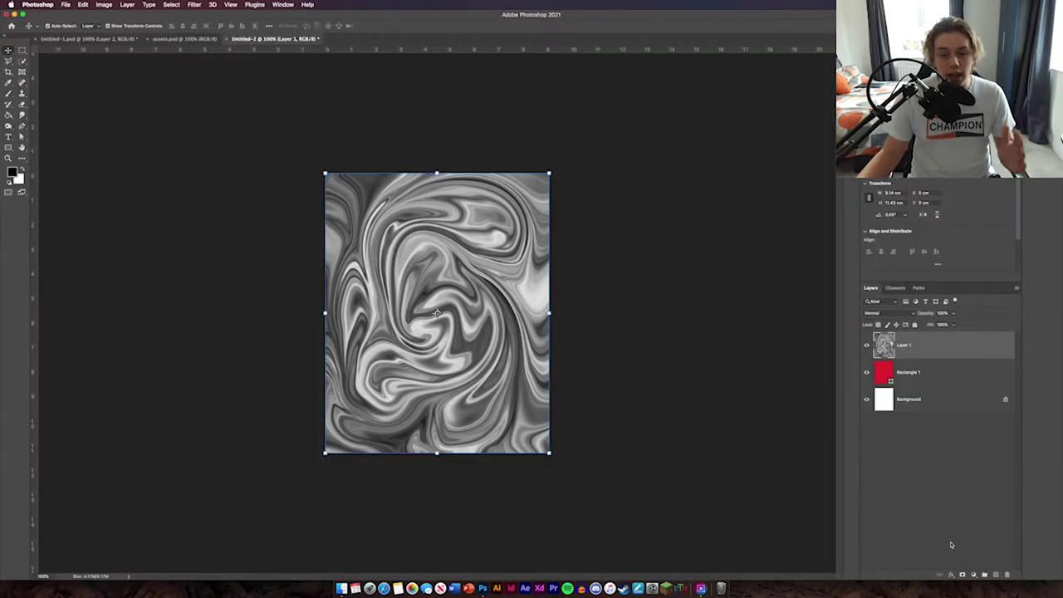
{"action": "left_click", "coordinate": [679, 403]}
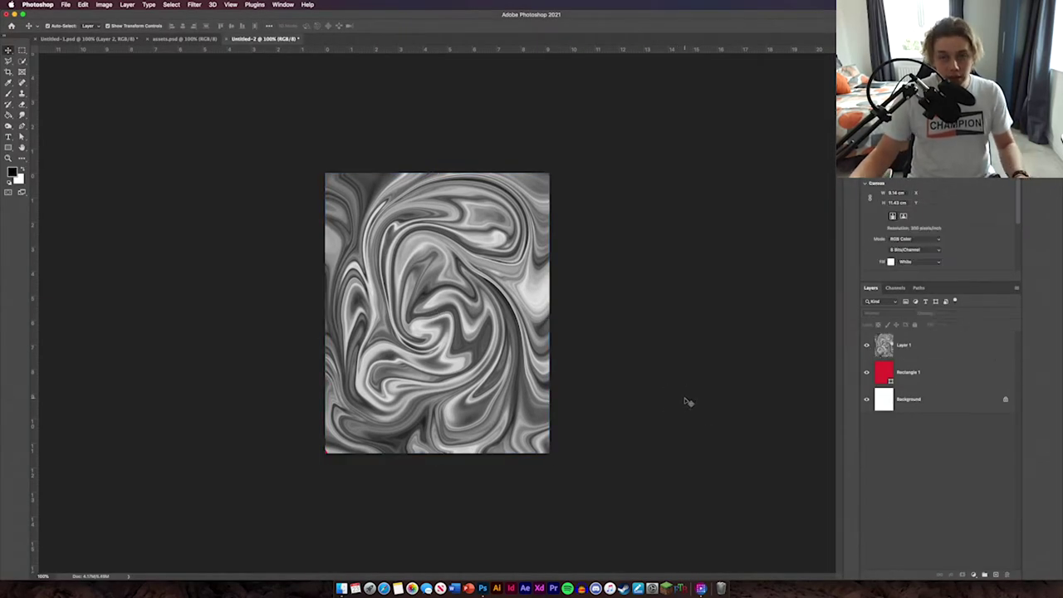
Set the marbled layer's blend mode to Pin Light over the red rectangle.
{"action": "left_click", "coordinate": [973, 343]}
{"action": "left_click", "coordinate": [895, 314]}
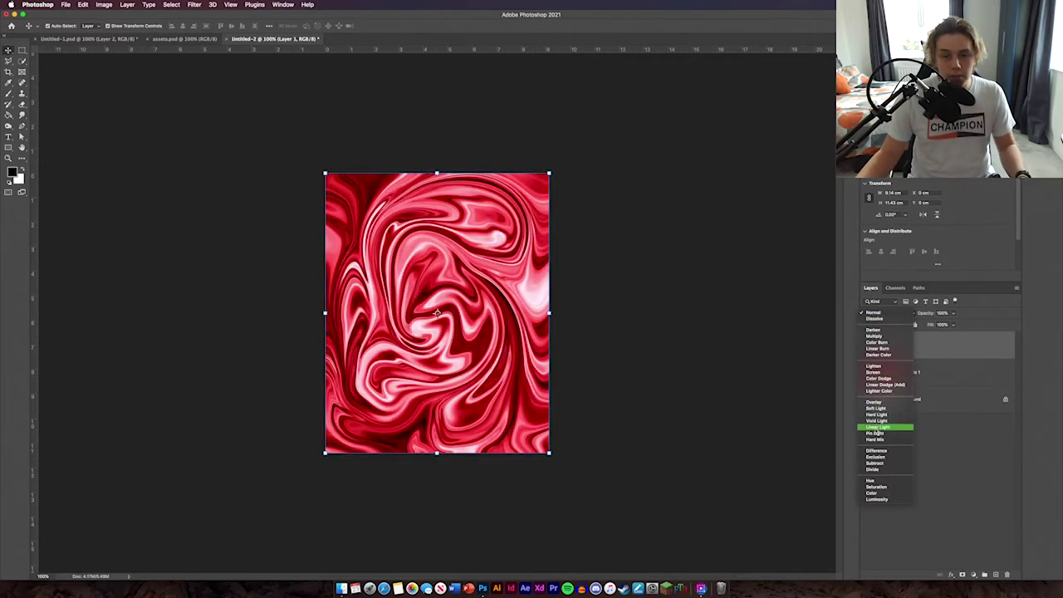
{"action": "left_click", "coordinate": [875, 434]}
{"action": "left_click", "coordinate": [713, 433]}
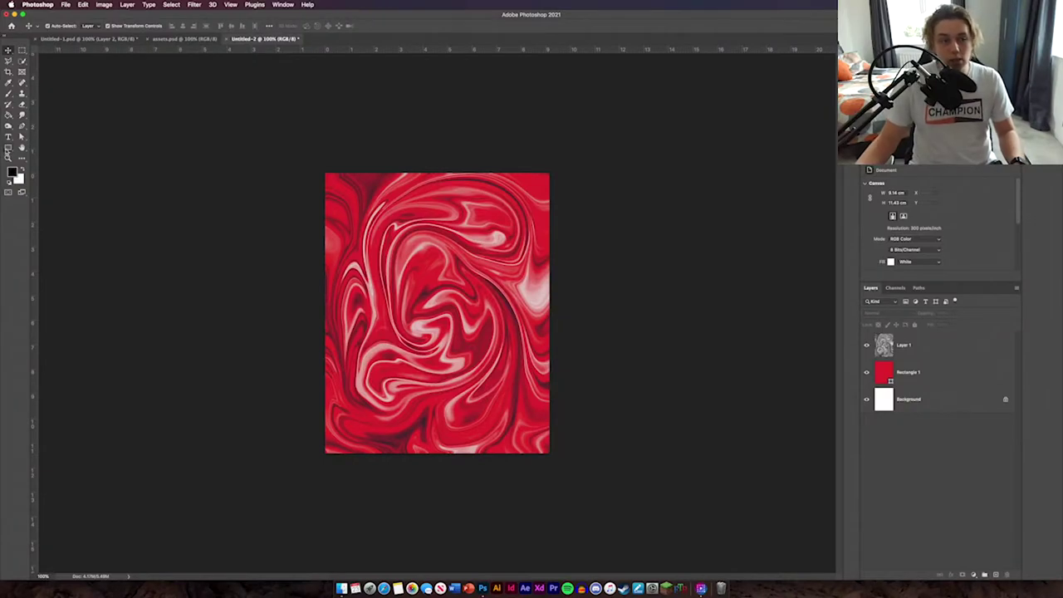
Draw a tall black rectangle in the canvas's upper-left area and narrow it to about 2.37 cm wide by 6.49 cm tall.
{"action": "left_click", "coordinate": [8, 149]}
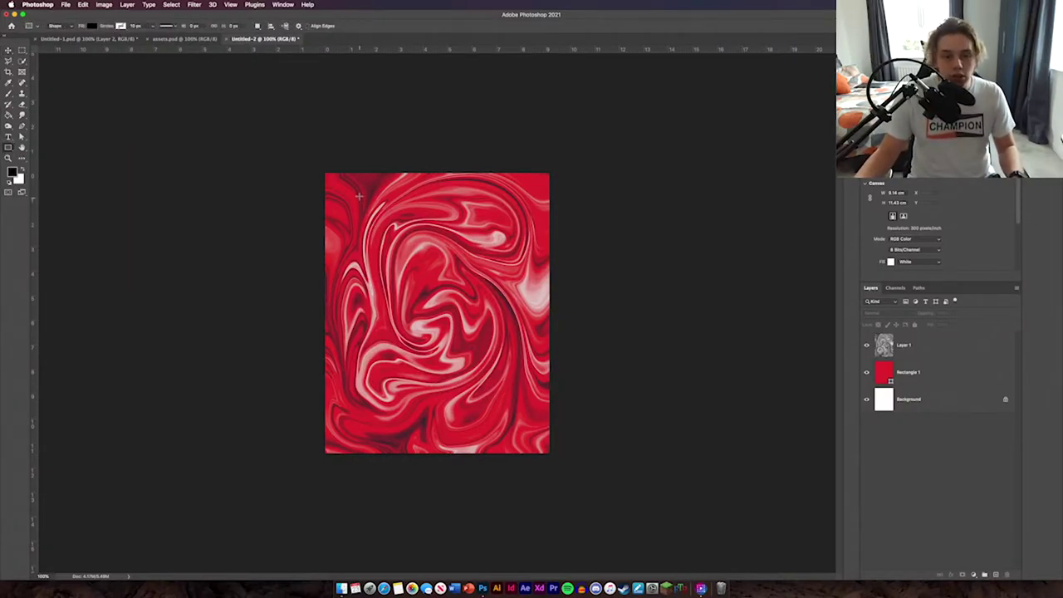
{"action": "left_click_drag", "start_coordinate": [359, 196], "coordinate": [430, 352]}
{"action": "key", "text": "v"}
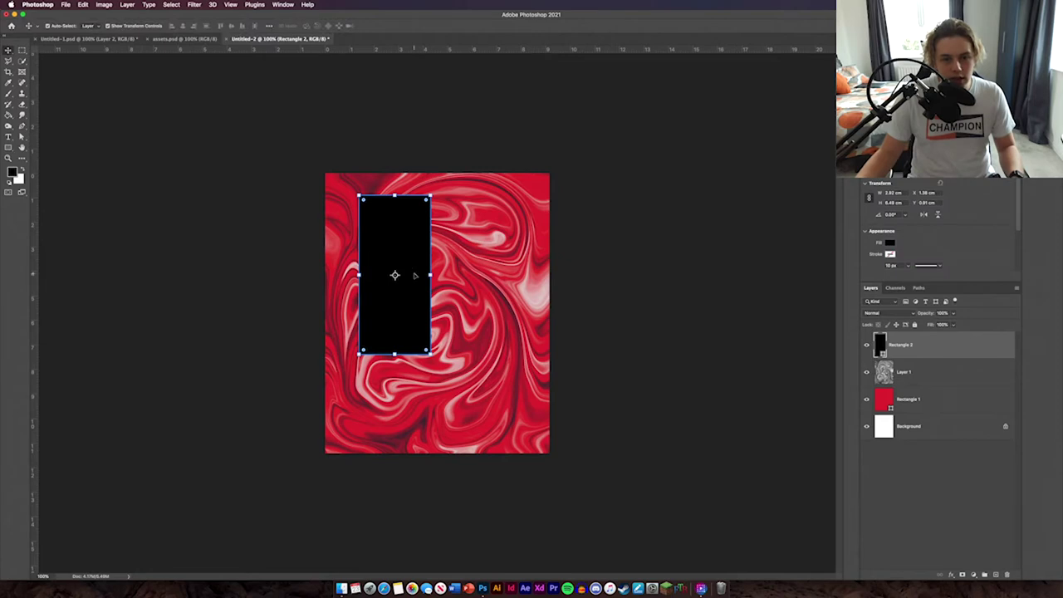
{"action": "left_click_drag", "start_coordinate": [430, 275], "coordinate": [417, 275]}
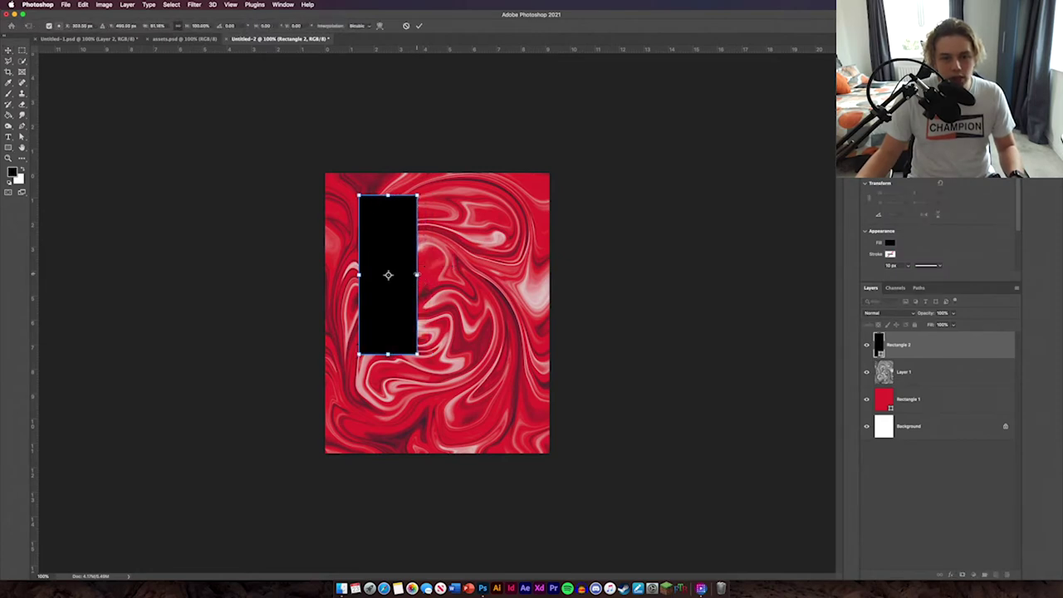
{"action": "left_click", "coordinate": [418, 26]}
Shift the black rectangle about 0.33 cm to the right on the marbled background.
{"action": "key", "text": "super+plus"}
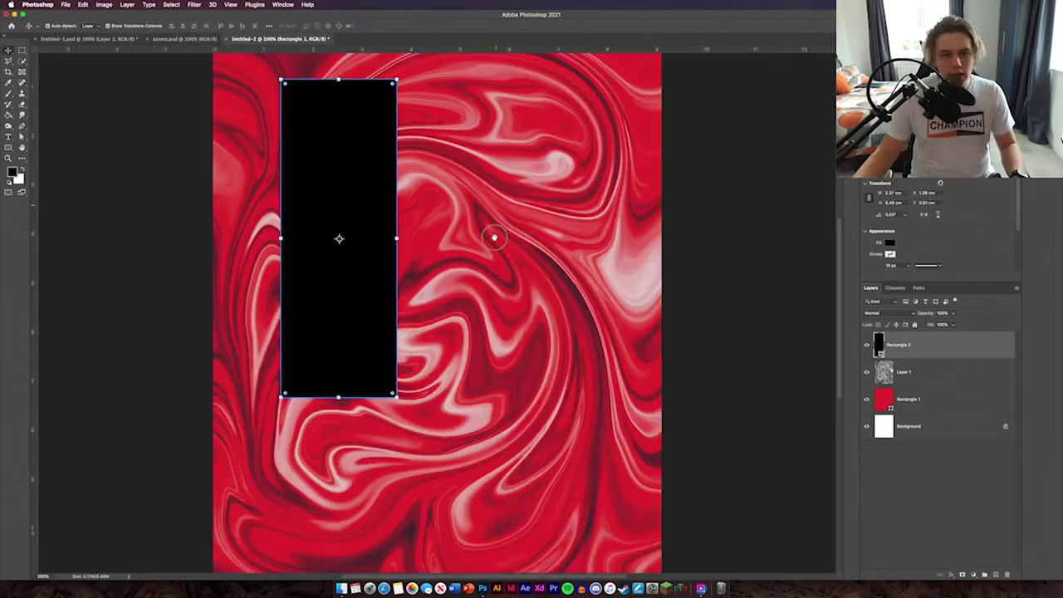
{"action": "scroll", "coordinate": [415, 257], "scroll_direction": "up", "scroll_amount": 2}
{"action": "mouse_move", "coordinate": [337, 277]}
{"action": "left_mouse_down"}
{"action": "mouse_move", "coordinate": [349, 282]}
{"action": "mouse_move", "coordinate": [342, 290]}
{"action": "mouse_move", "coordinate": [350, 281]}
{"action": "left_mouse_up"}
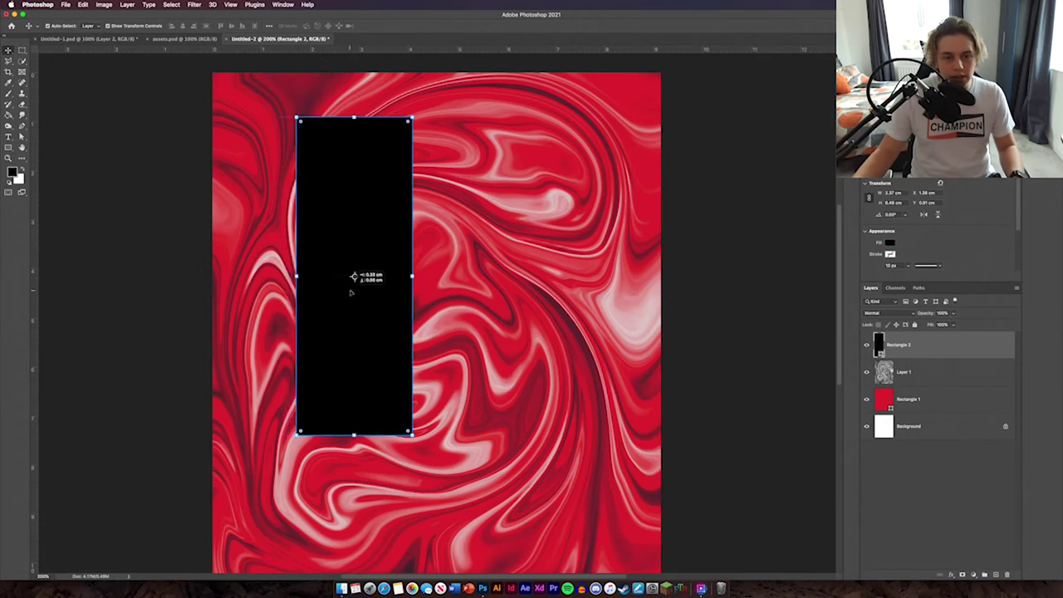
Rename the red rectangle layer "background" and the marbled texture layer "liquify".
{"action": "left_click", "coordinate": [745, 308]}
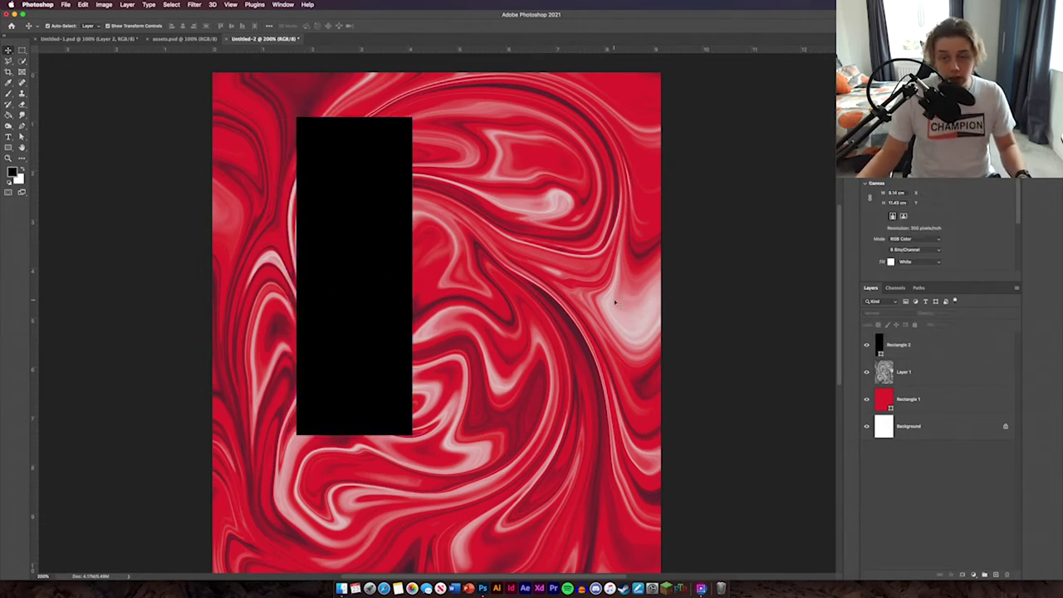
{"action": "double_click", "coordinate": [909, 399]}
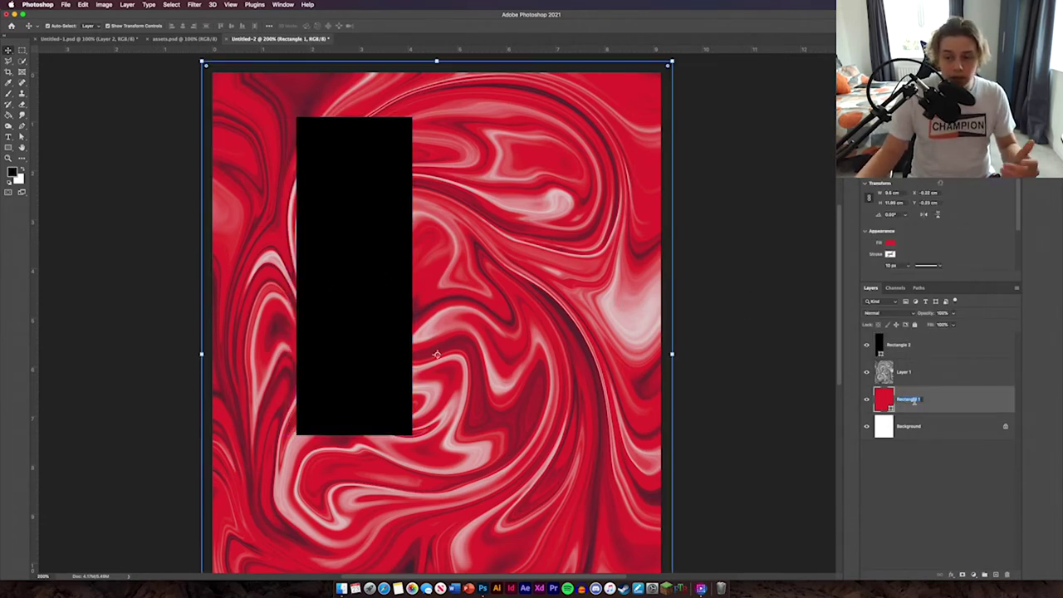
{"action": "type", "text": "background"}
{"action": "key", "text": "Return"}
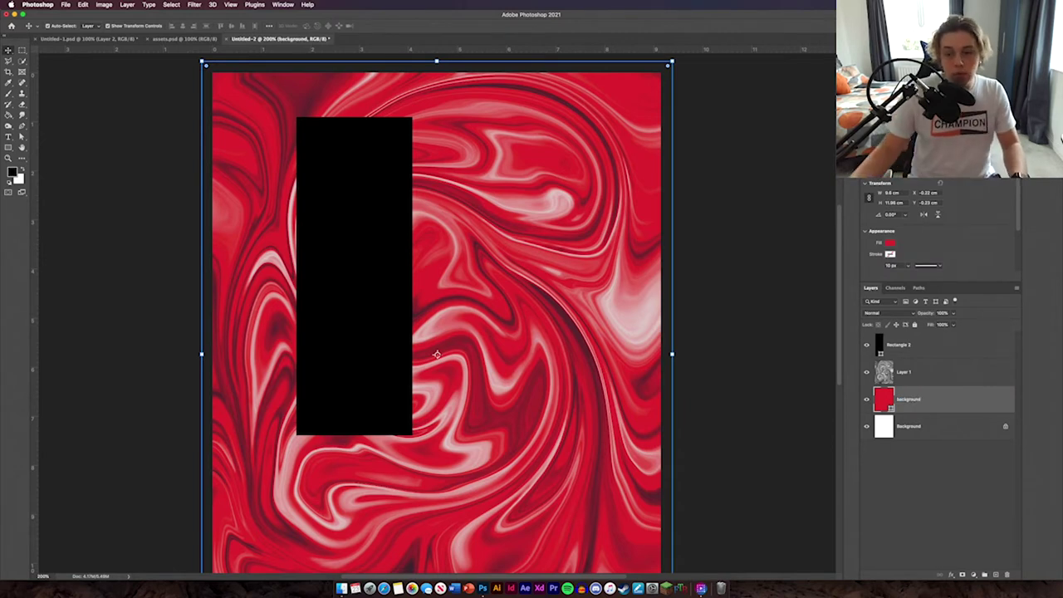
{"action": "double_click", "coordinate": [955, 371]}
{"action": "left_click", "coordinate": [966, 192]}
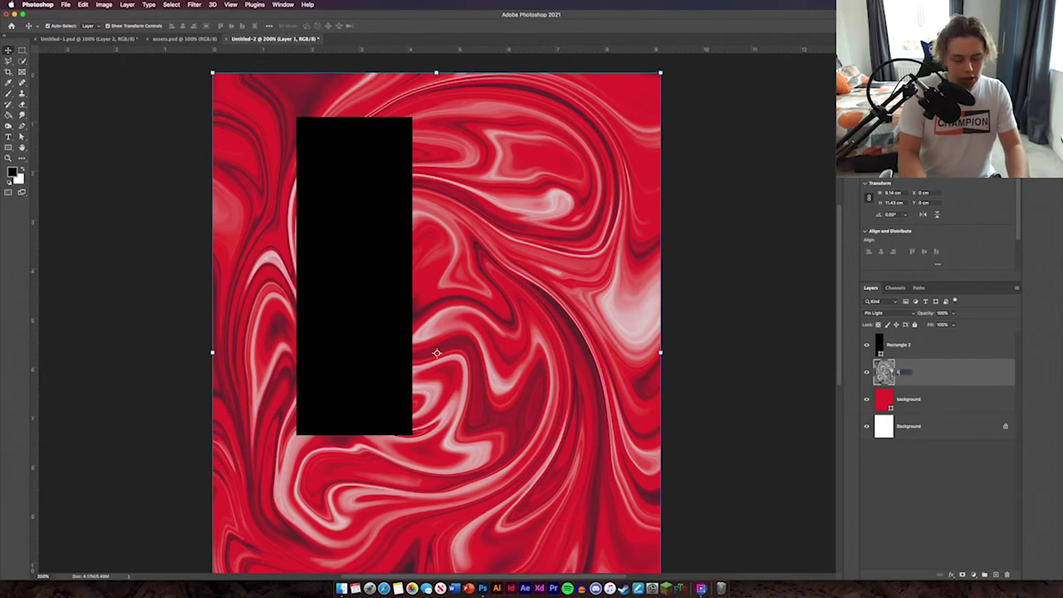
{"action": "key", "text": "Return"}
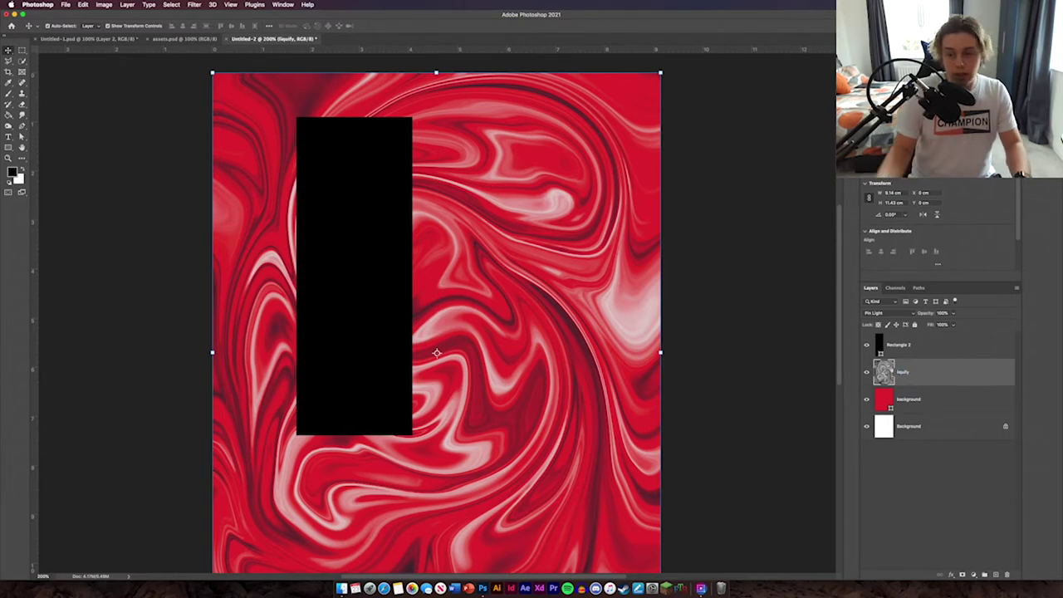
{"action": "left_click", "coordinate": [898, 347]}
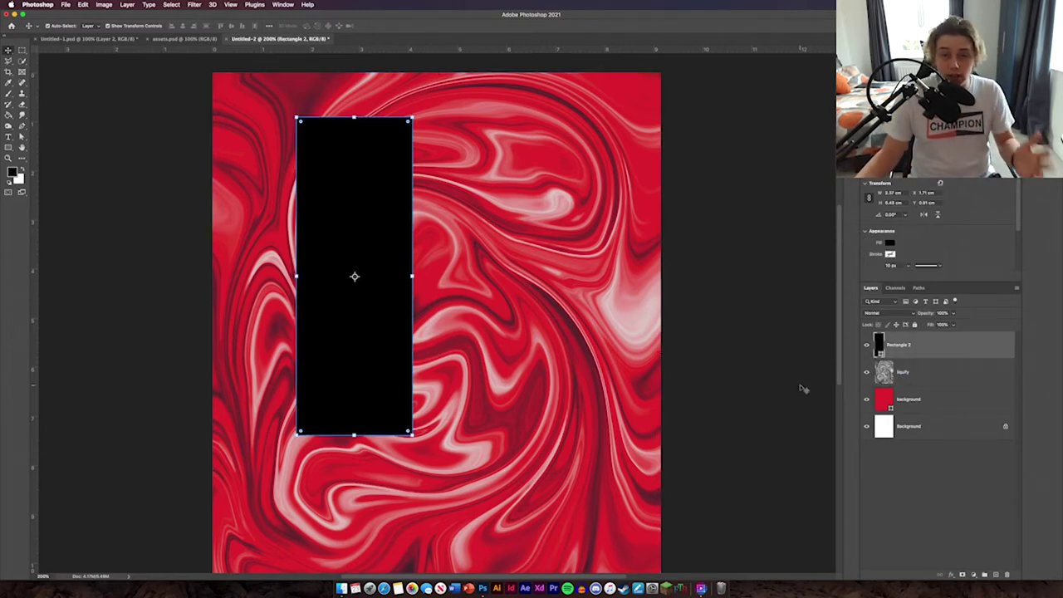
{"action": "left_click", "coordinate": [727, 379]}
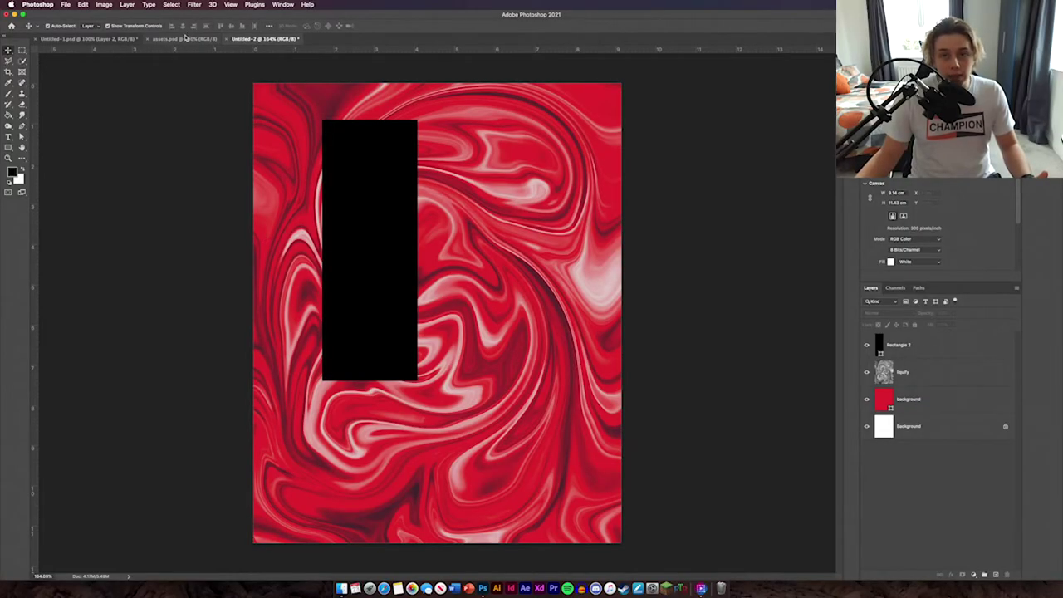
Copy the three player cutout layers with their drop shadows from assets.psd into the Untitled-2 document over the marbled background.
{"action": "left_click", "coordinate": [184, 38]}
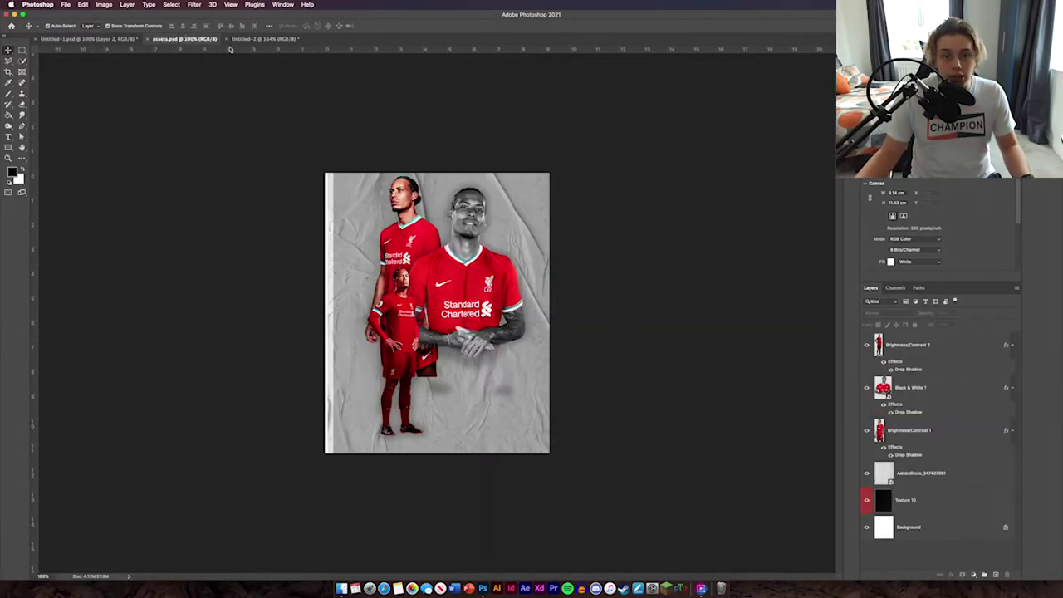
{"action": "left_click", "coordinate": [950, 434]}
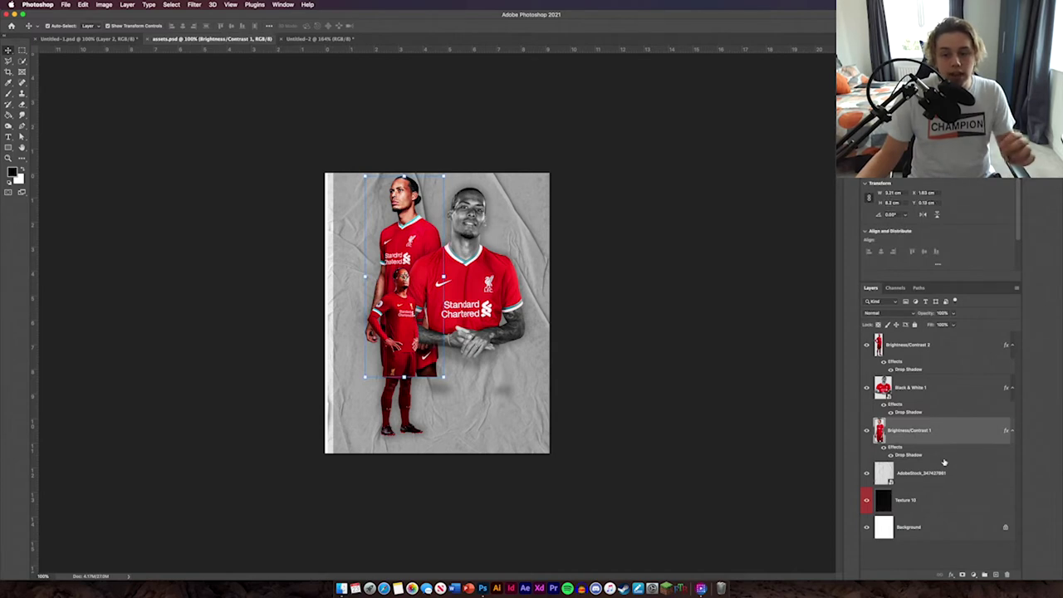
{"action": "left_click", "coordinate": [946, 353], "text": "shift"}
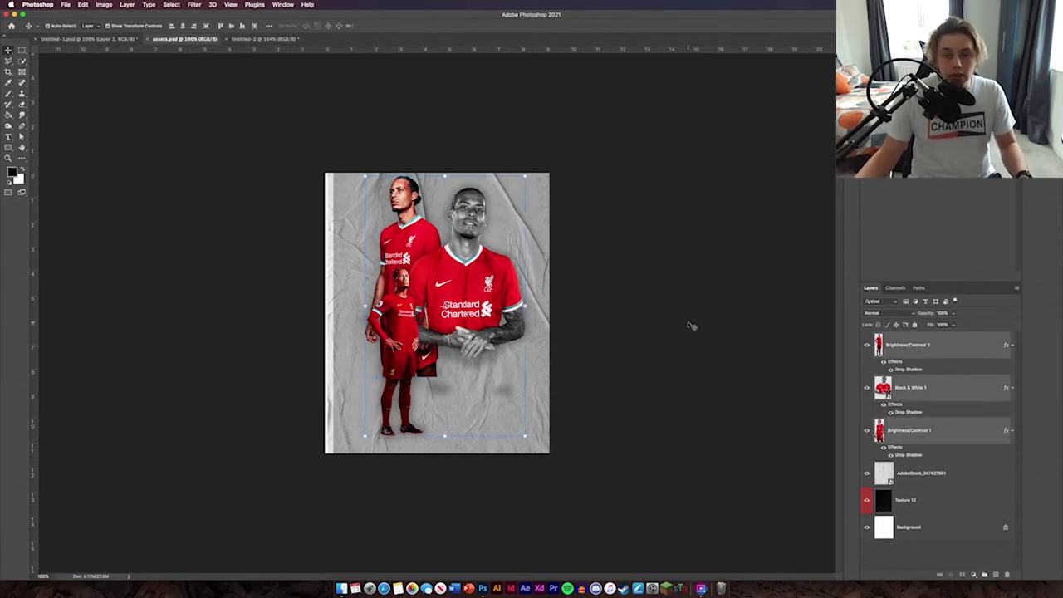
{"action": "left_click_drag", "start_coordinate": [434, 289], "coordinate": [462, 292]}
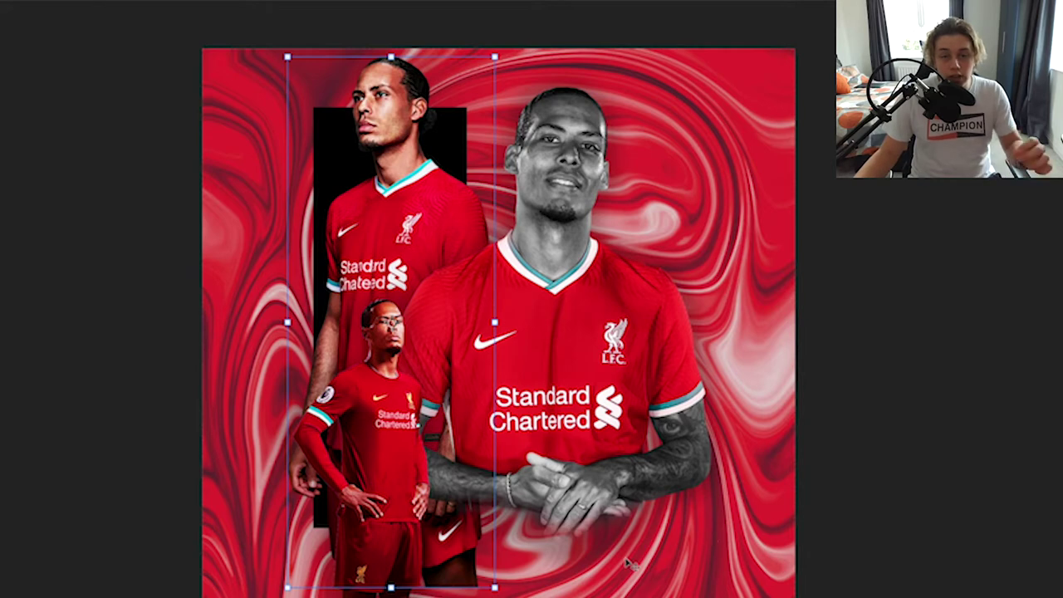
Scale the rear player cutout down to about 2.85 by 7.27 cm so it ends at the black rectangle's lower edge.
{"action": "left_click_drag", "start_coordinate": [402, 588], "coordinate": [388, 528]}
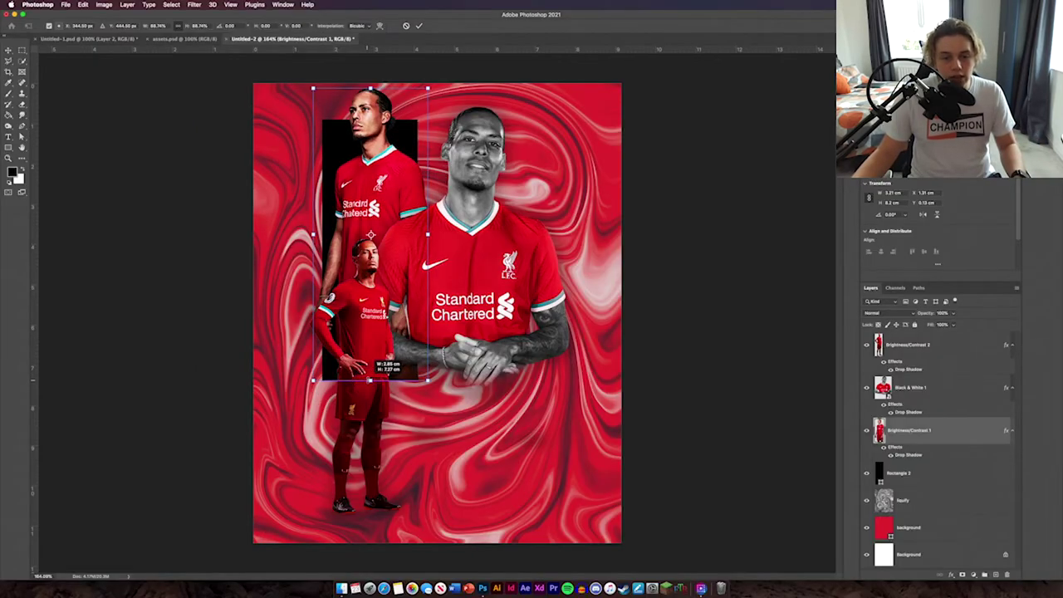
{"action": "left_click_drag", "start_coordinate": [370, 380], "coordinate": [370, 380]}
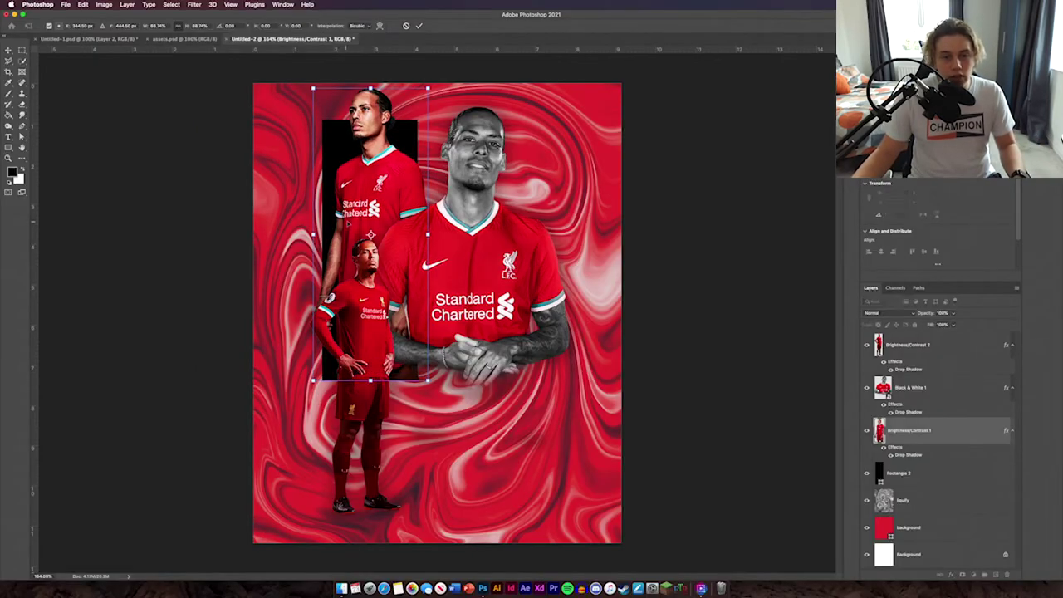
{"action": "left_click", "coordinate": [421, 28]}
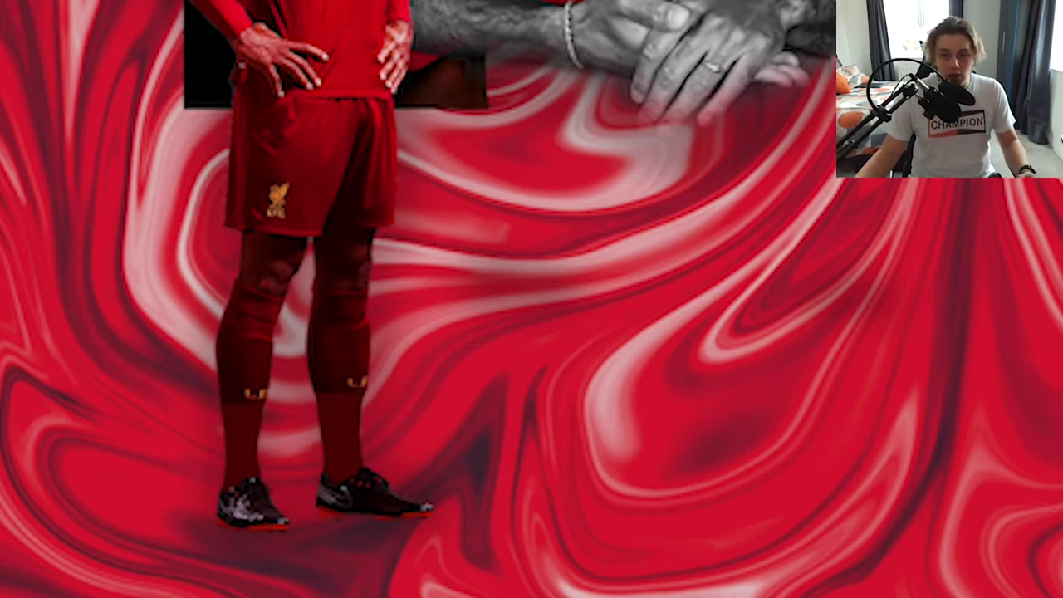
Add an empty layer directly above the black-and-white player layer.
{"action": "key", "text": "ctrl+t"}
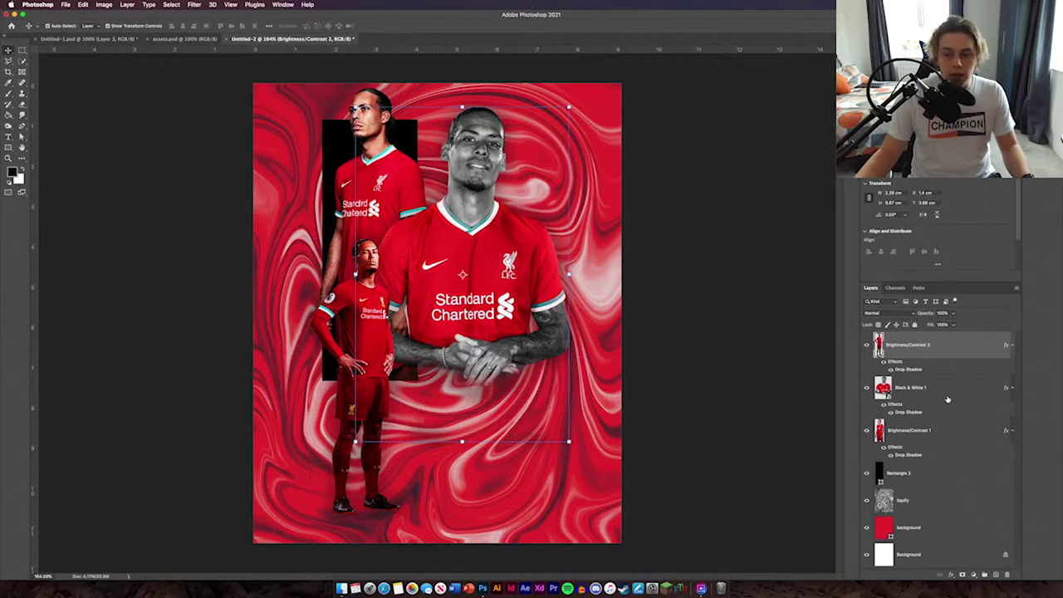
{"action": "left_click", "coordinate": [948, 398]}
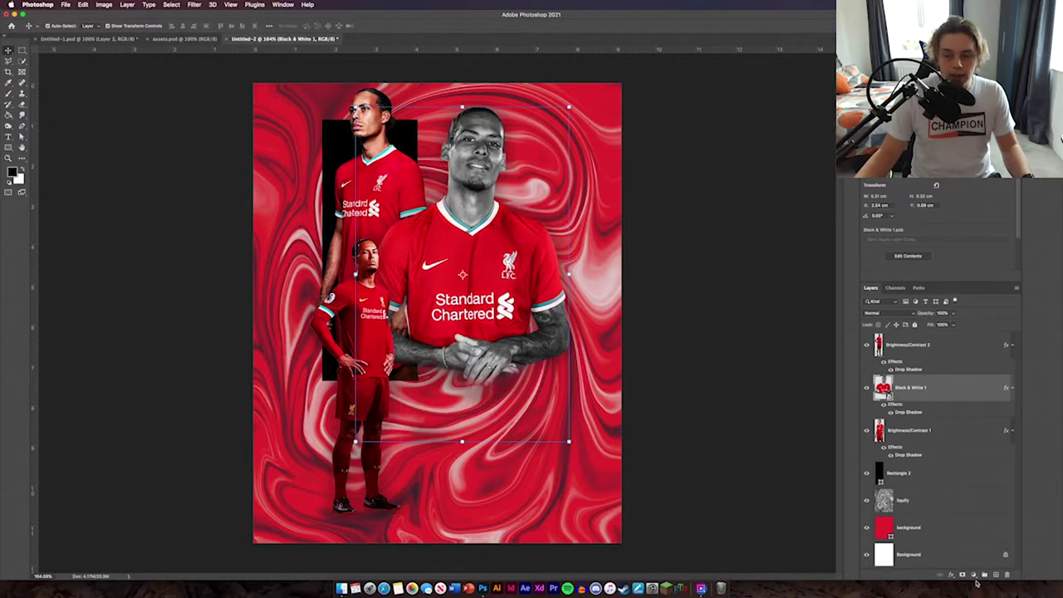
{"action": "left_click", "coordinate": [996, 575]}
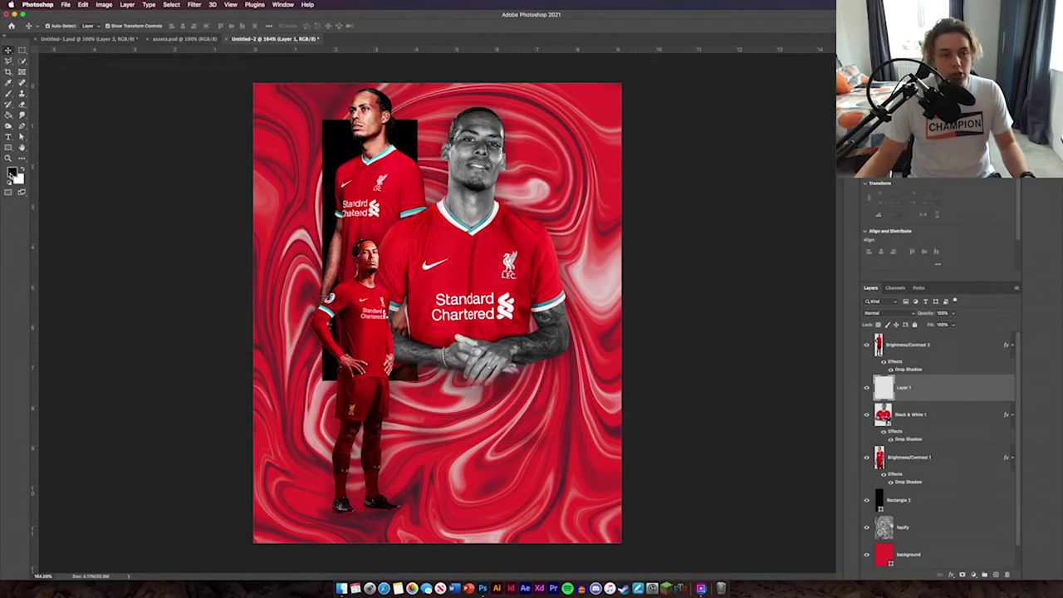
Set up a soft, flattened brush with 17% roundness, 0% hardness and a size of about 98 px, tilted slightly to match the shoes.
{"action": "left_click", "coordinate": [9, 97]}
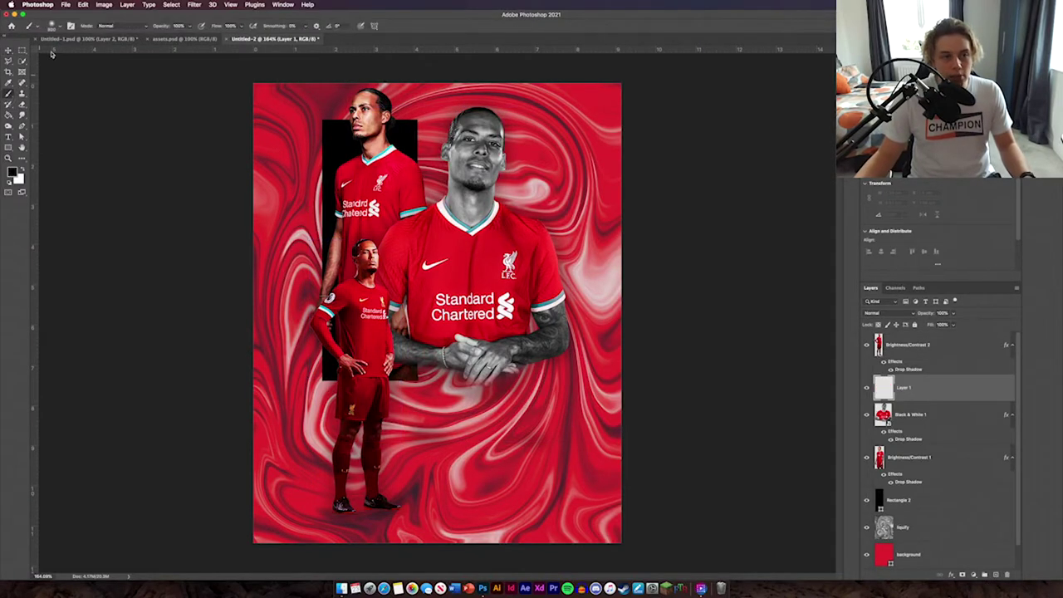
{"action": "left_click", "coordinate": [71, 27]}
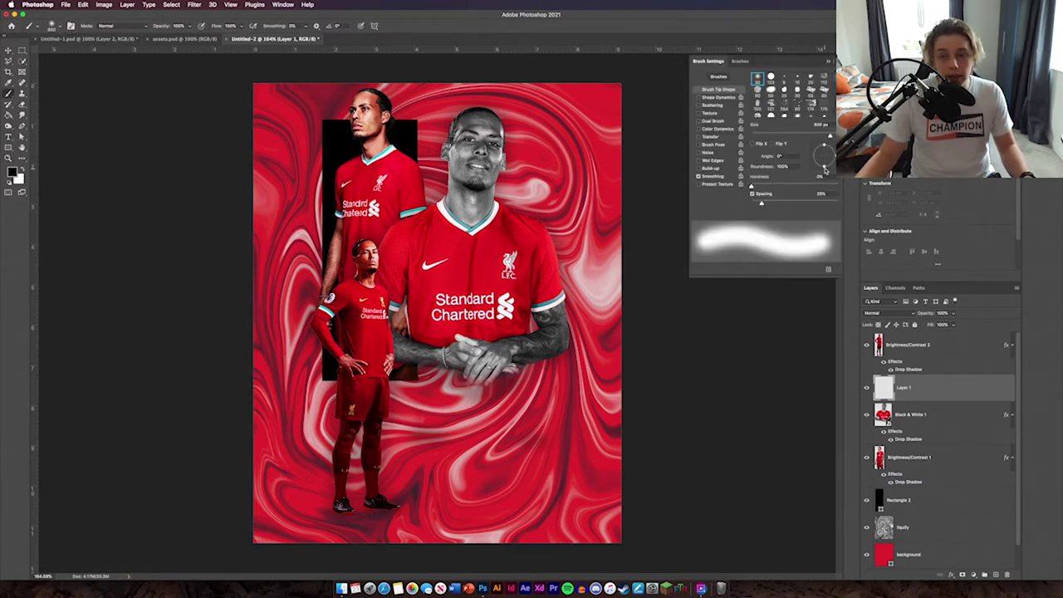
{"action": "left_click_drag", "start_coordinate": [825, 169], "coordinate": [813, 135]}
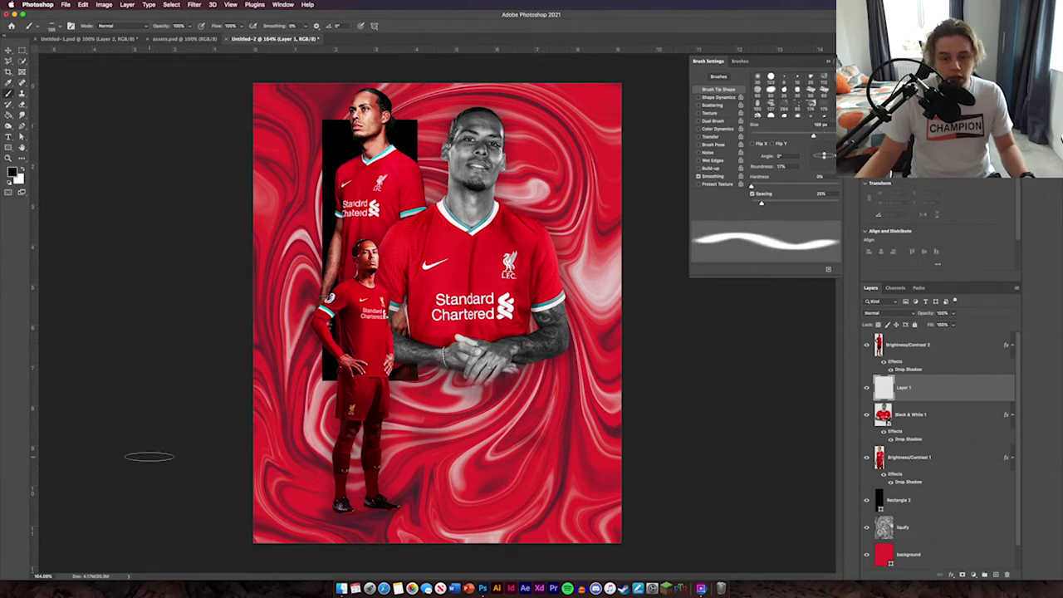
{"action": "scroll", "coordinate": [324, 531], "scroll_direction": "up", "scroll_amount": 2}
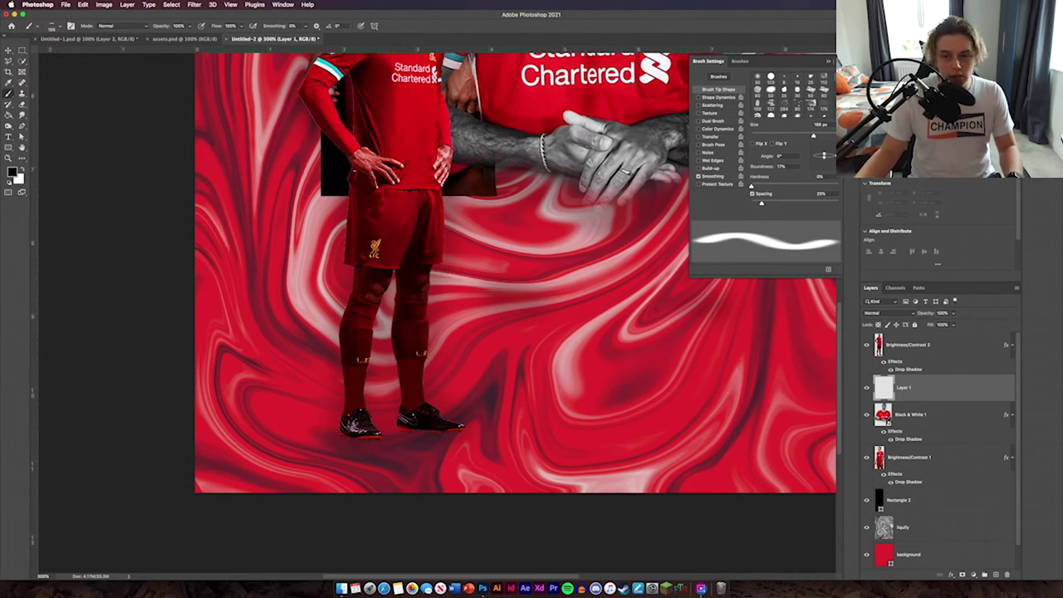
{"action": "left_click_drag", "start_coordinate": [824, 155], "coordinate": [826, 157]}
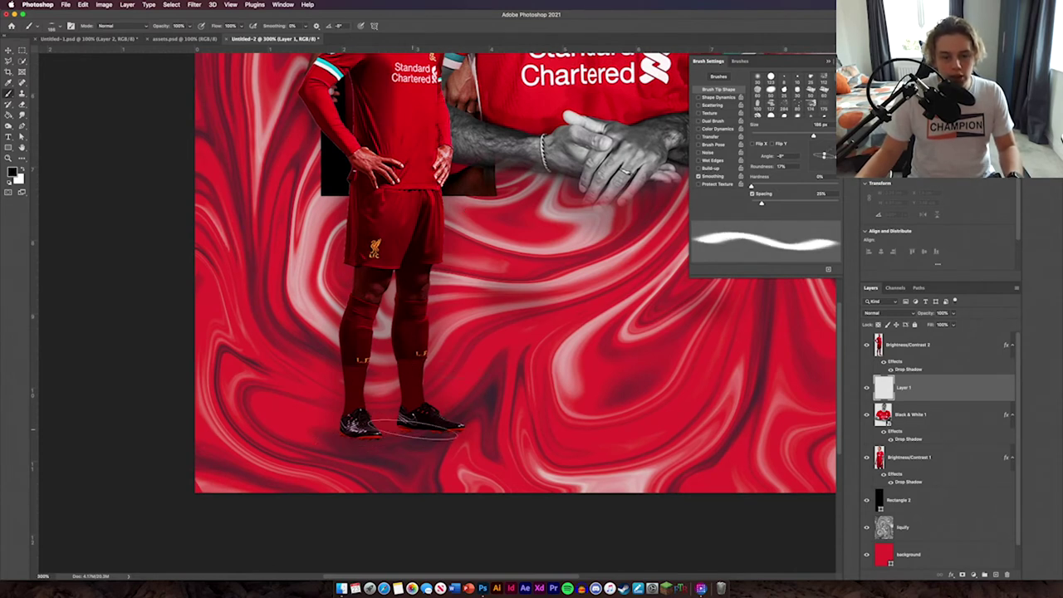
{"action": "left_click_drag", "start_coordinate": [825, 156], "coordinate": [794, 136]}
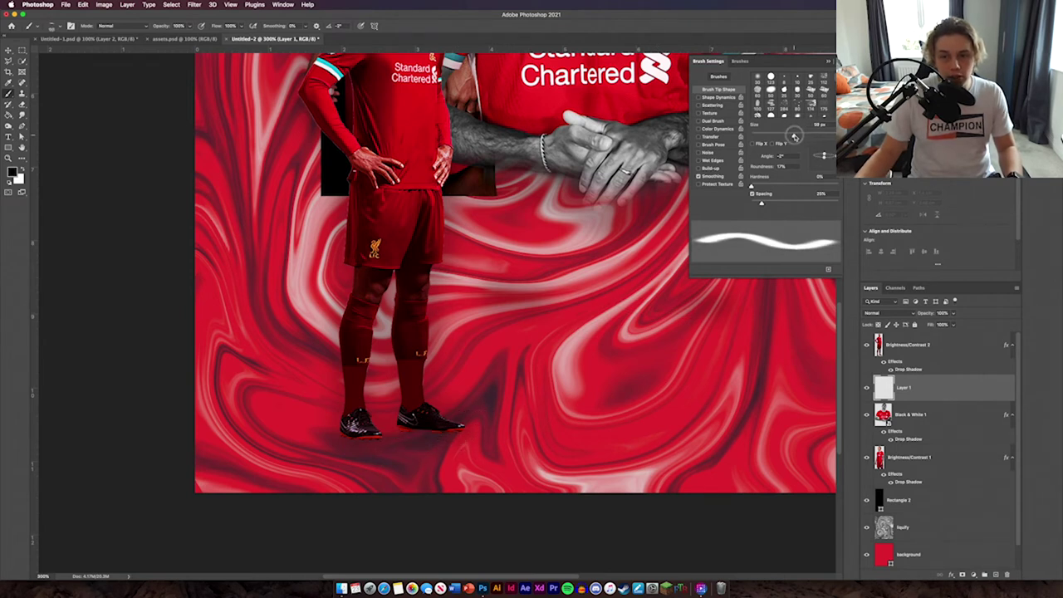
Paint soft black shadows beneath both shoes of the full-length player and set the shadow layer's blend mode to Darken.
{"action": "mouse_move", "coordinate": [408, 431]}
{"action": "left_mouse_down"}
{"action": "mouse_move", "coordinate": [454, 431]}
{"action": "mouse_move", "coordinate": [413, 462]}
{"action": "mouse_move", "coordinate": [436, 432]}
{"action": "left_mouse_up"}
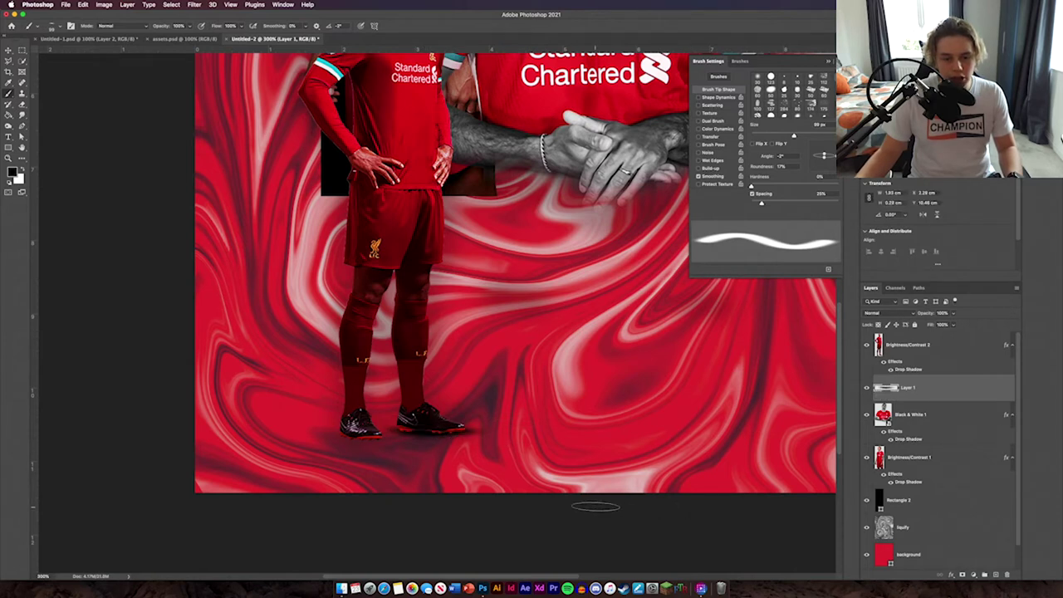
{"action": "mouse_move", "coordinate": [370, 438]}
{"action": "left_mouse_down"}
{"action": "mouse_move", "coordinate": [320, 436]}
{"action": "mouse_move", "coordinate": [357, 431]}
{"action": "left_mouse_up"}
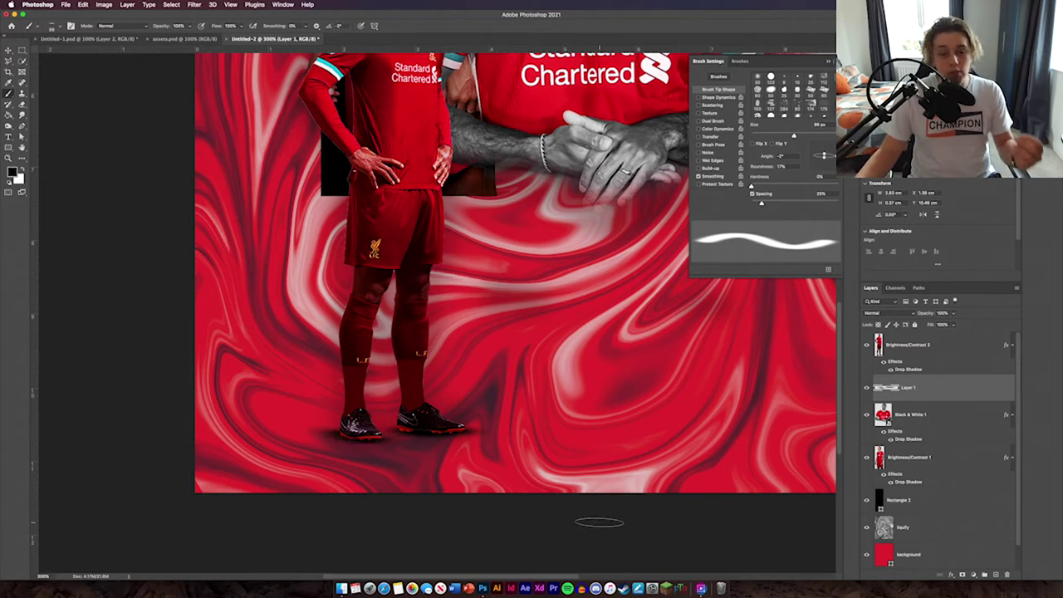
{"action": "key", "text": "super+1"}
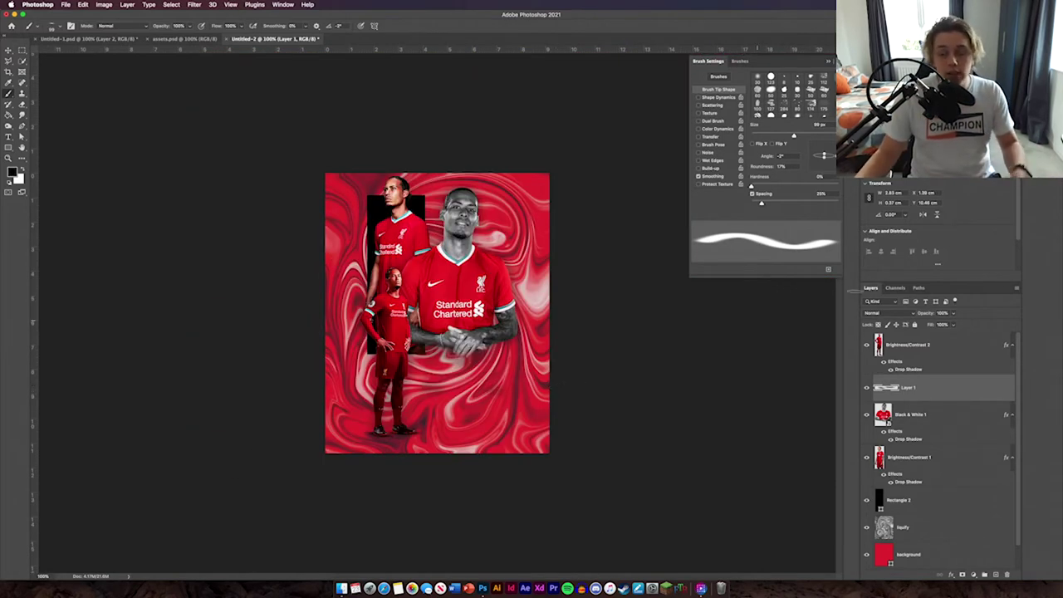
{"action": "left_click", "coordinate": [885, 320]}
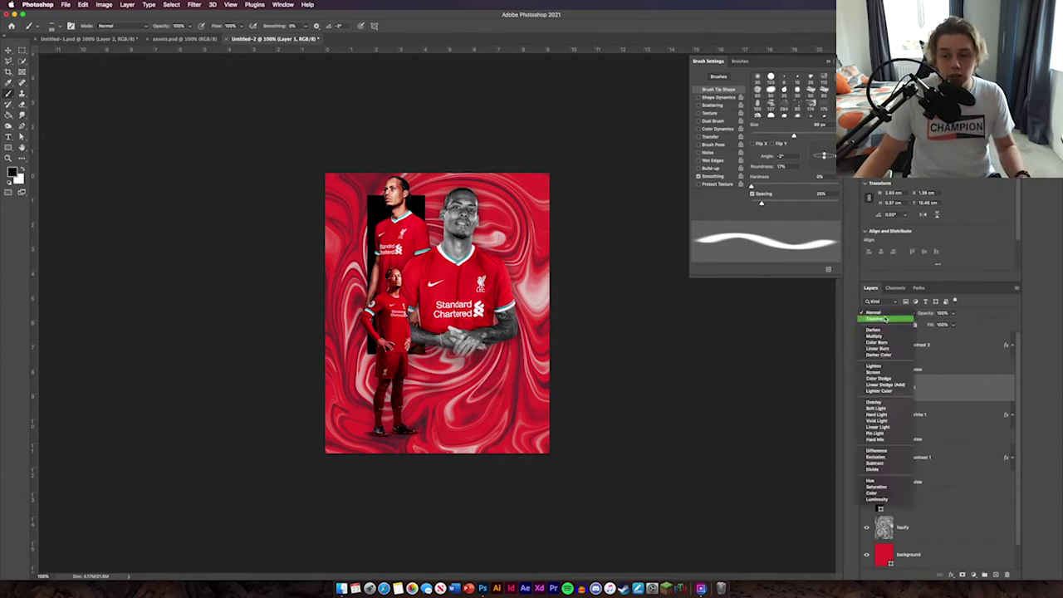
{"action": "left_click", "coordinate": [886, 332]}
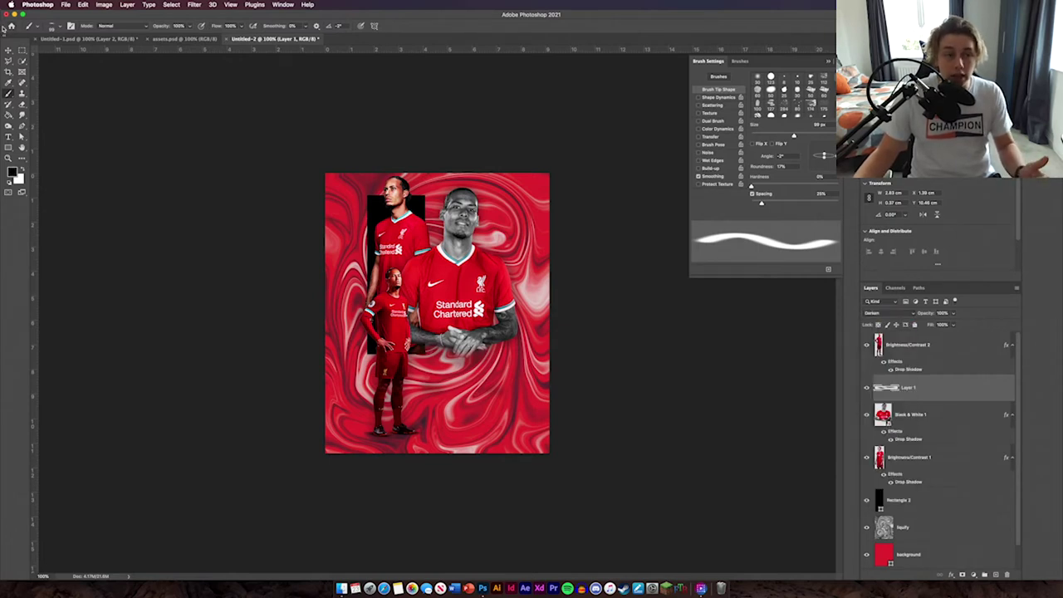
{"action": "key", "text": "v"}
{"action": "left_click", "coordinate": [702, 456]}
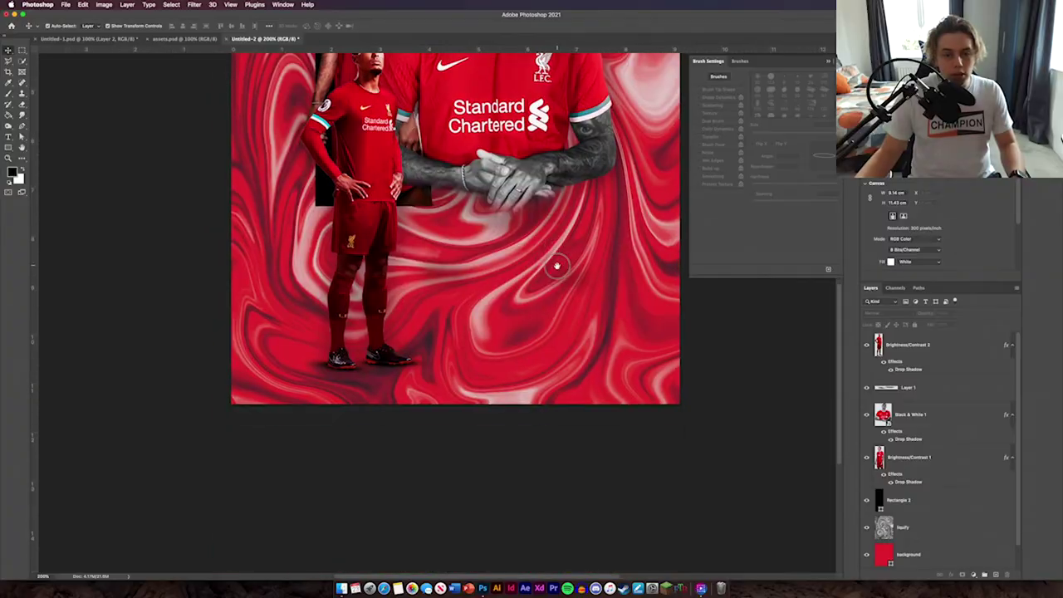
Examine the shoe shadow up close and the overall arrangement of the three player cutouts on the marbled background.
{"action": "scroll", "coordinate": [555, 271], "scroll_direction": "up", "scroll_amount": 2}
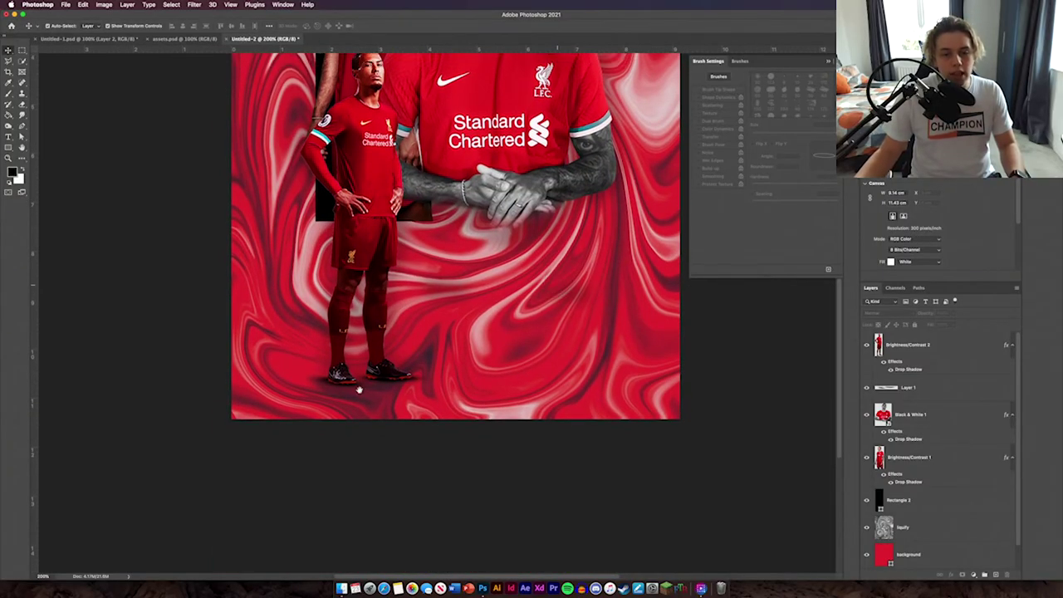
{"action": "key", "text": "super+minus"}
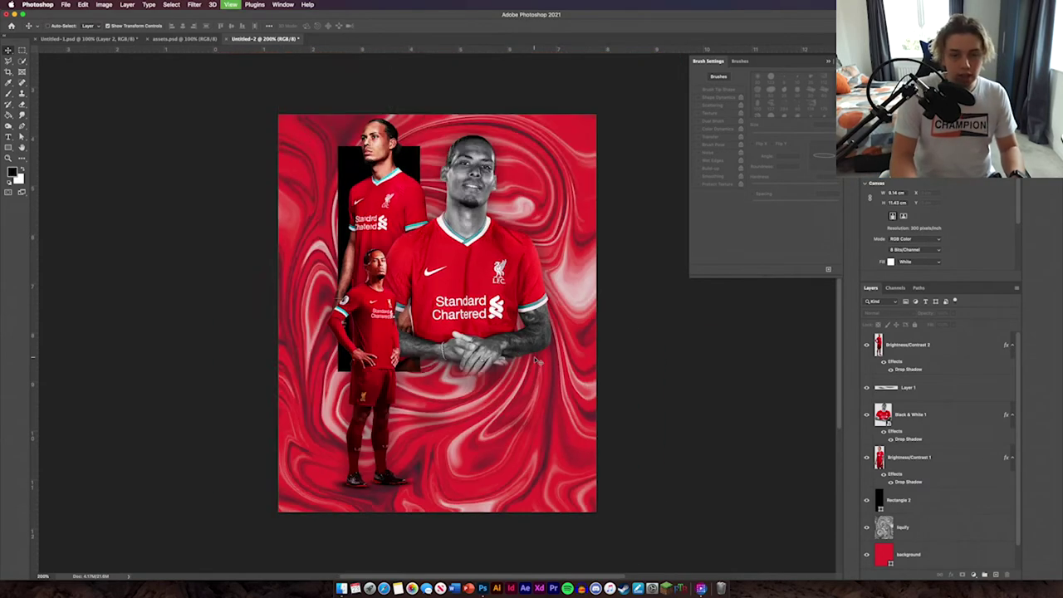
{"action": "key", "text": "super+minus"}
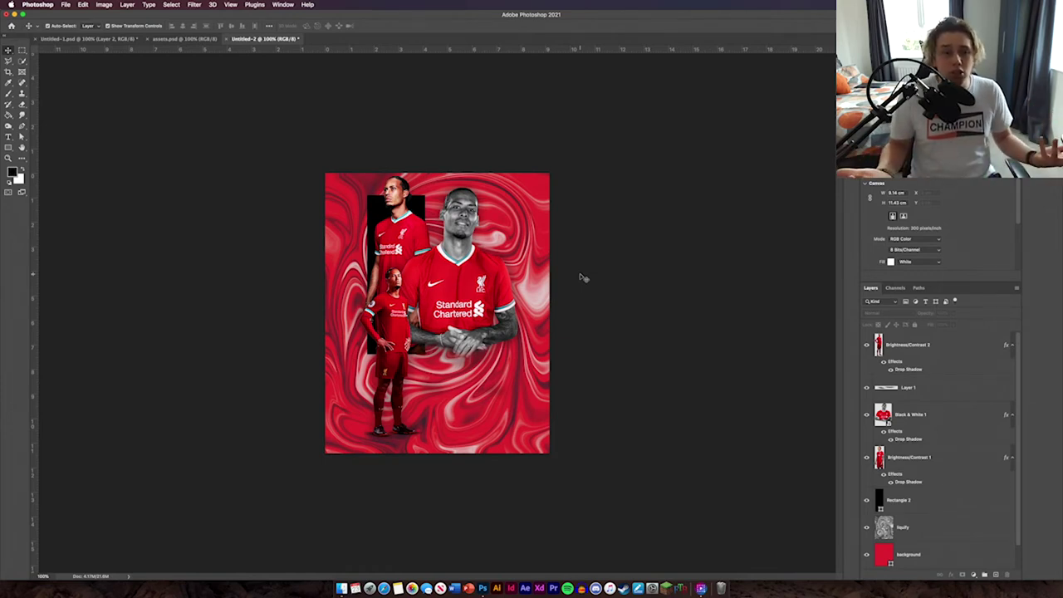
{"action": "key", "text": "super+plus"}
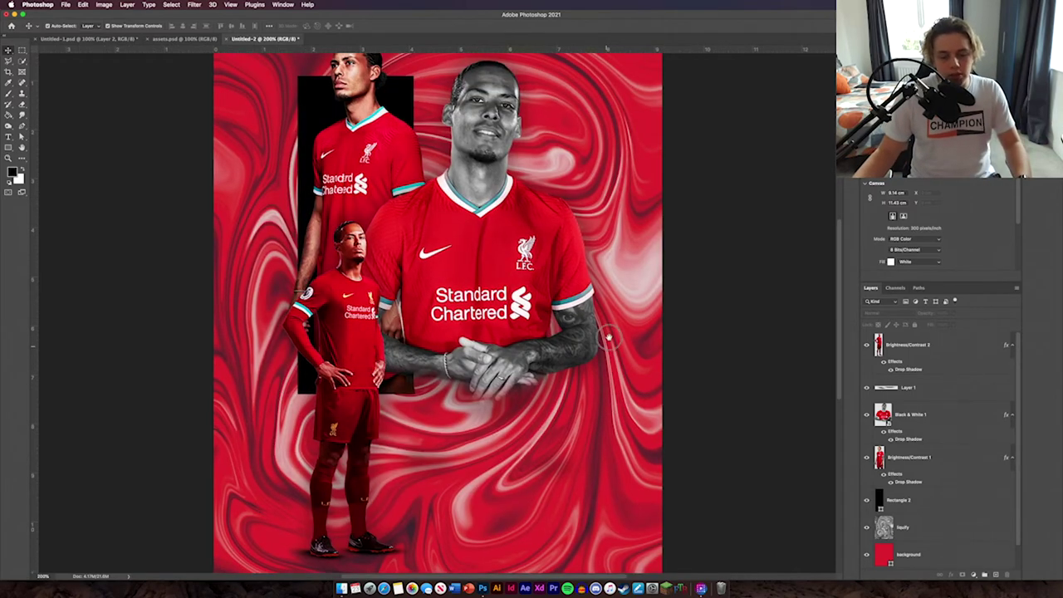
{"action": "scroll", "coordinate": [602, 281], "scroll_direction": "down", "scroll_amount": 5}
{"action": "scroll", "coordinate": [604, 282], "scroll_direction": "up", "scroll_amount": 3}
{"action": "scroll", "coordinate": [607, 225], "scroll_direction": "up", "scroll_amount": 3}
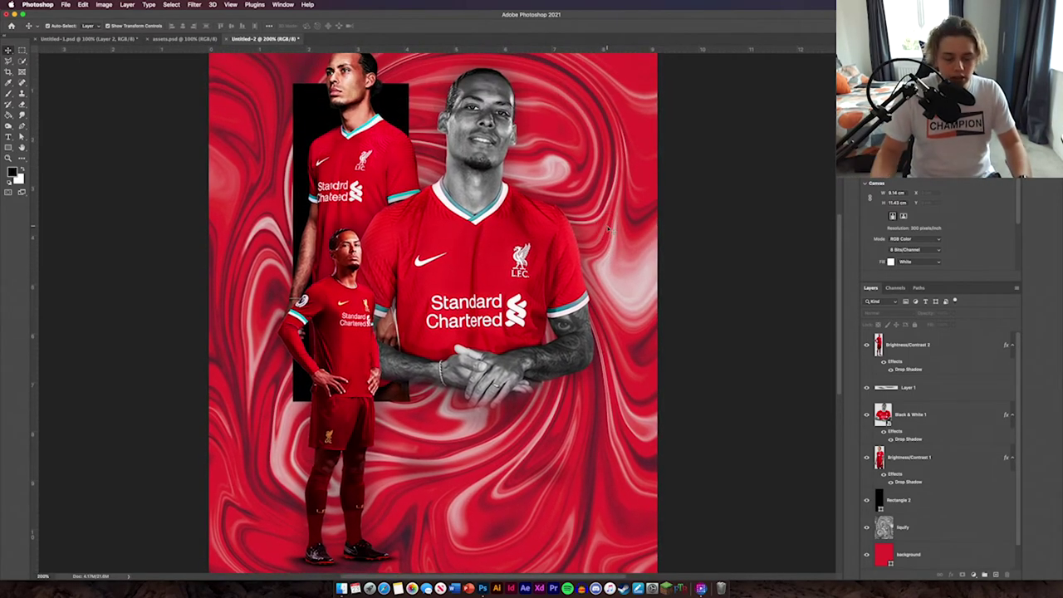
{"action": "key", "text": "super+minus"}
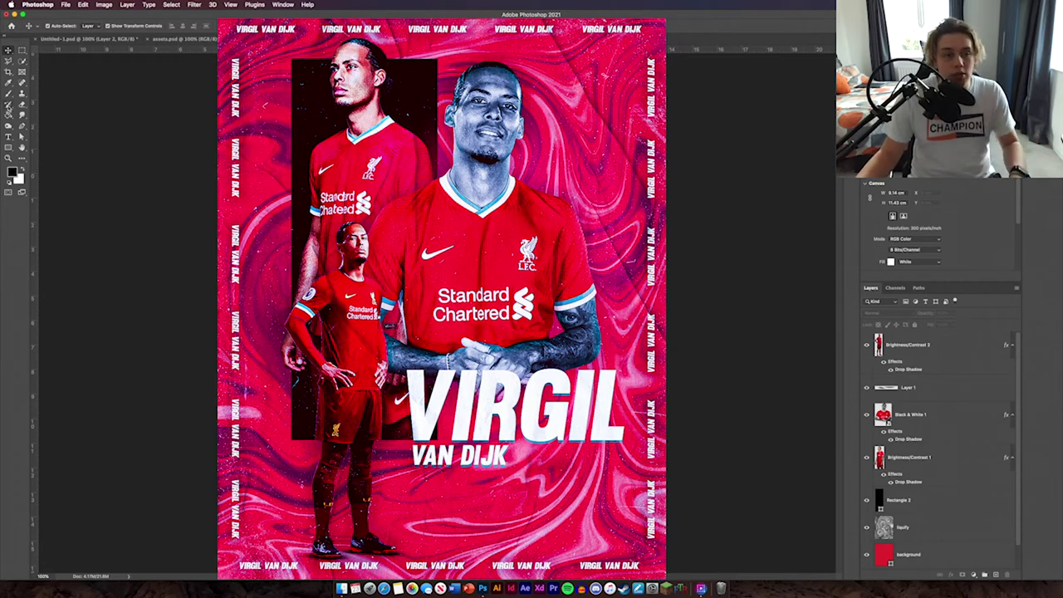
Add the text "VIRGIL VAN DIJK" in the Muro font beside the full-length player's shoes.
{"action": "key", "text": "t"}
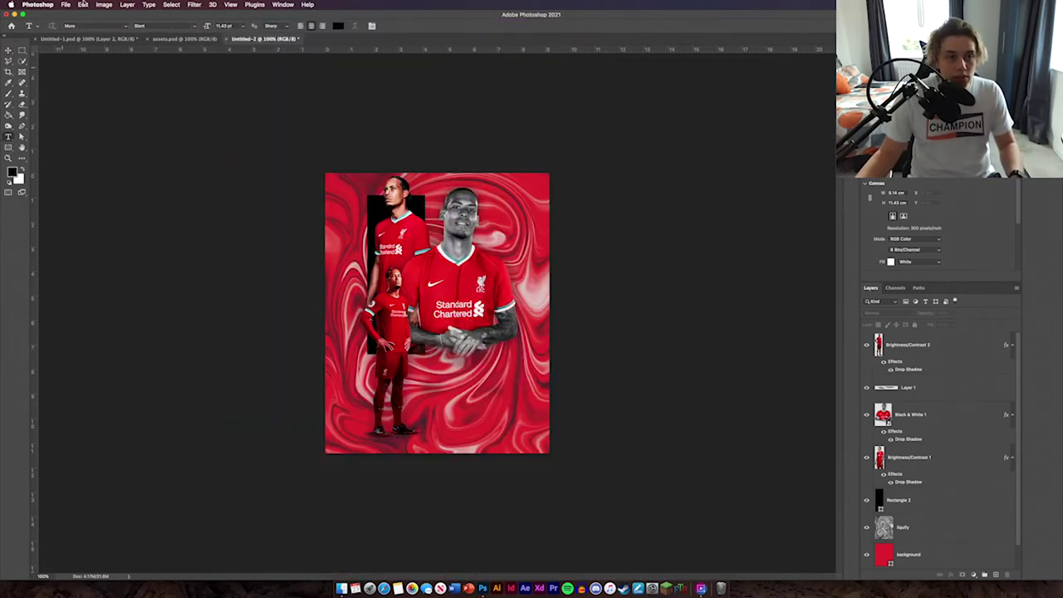
{"action": "left_click", "coordinate": [126, 28]}
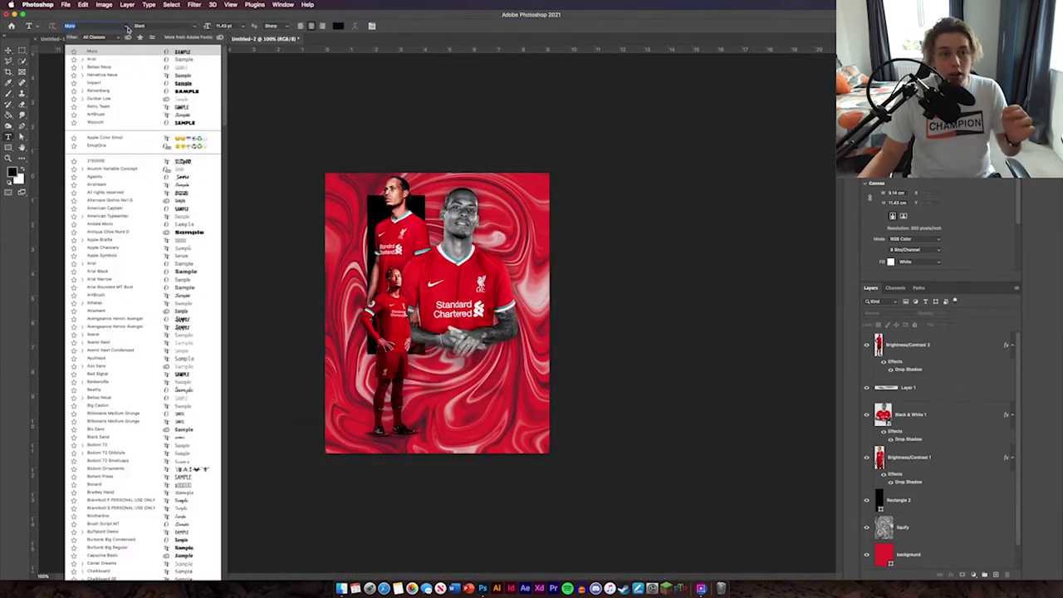
{"action": "left_click", "coordinate": [119, 52]}
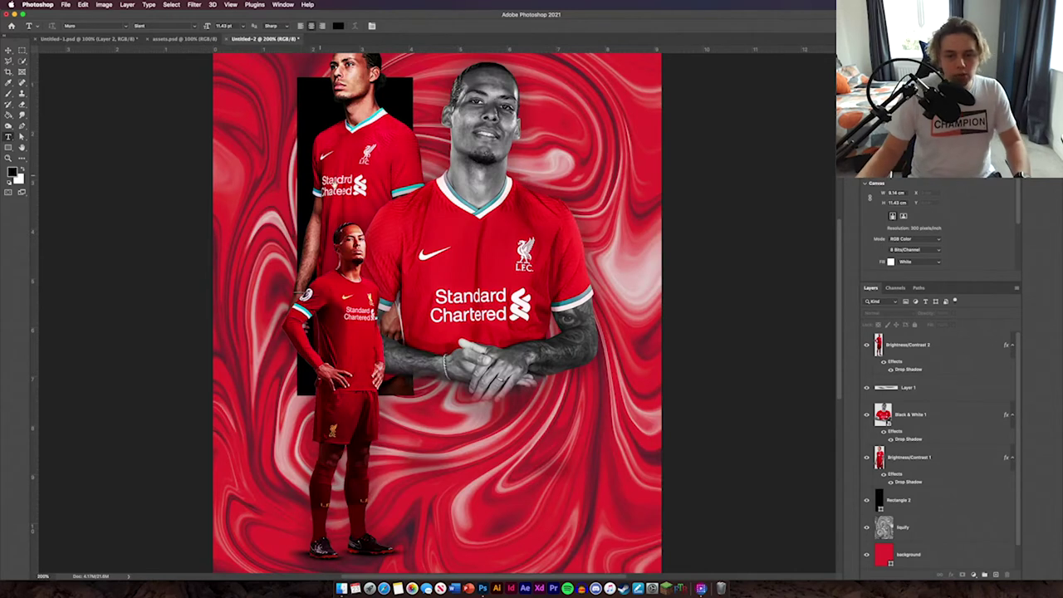
{"action": "scroll", "coordinate": [417, 292], "scroll_direction": "down", "scroll_amount": 5}
{"action": "left_click", "coordinate": [461, 398]}
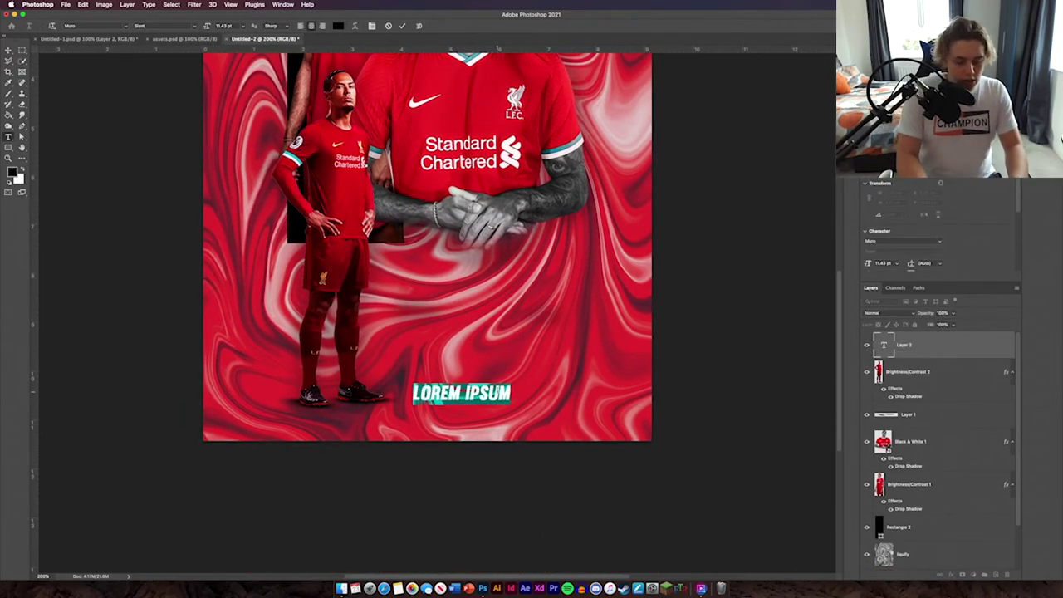
{"action": "key", "text": "BackSpace"}
{"action": "type", "text": "VAN"}
{"action": "key", "text": "BackSpace"}
{"action": "key", "text": "BackSpace"}
{"action": "key", "text": "BackSpace"}
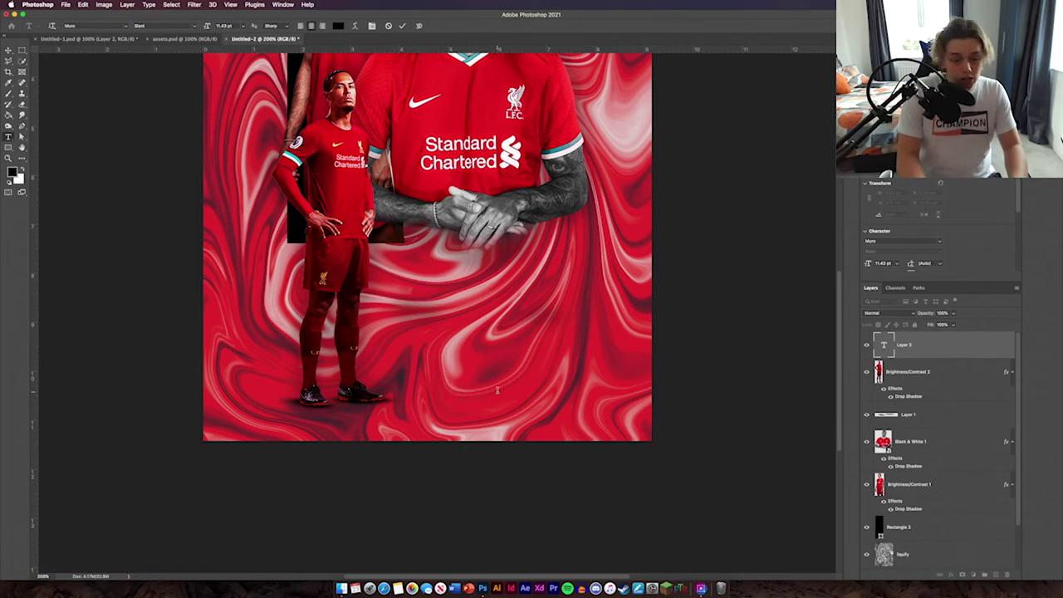
{"action": "type", "text": "VIRGIL VAN"}
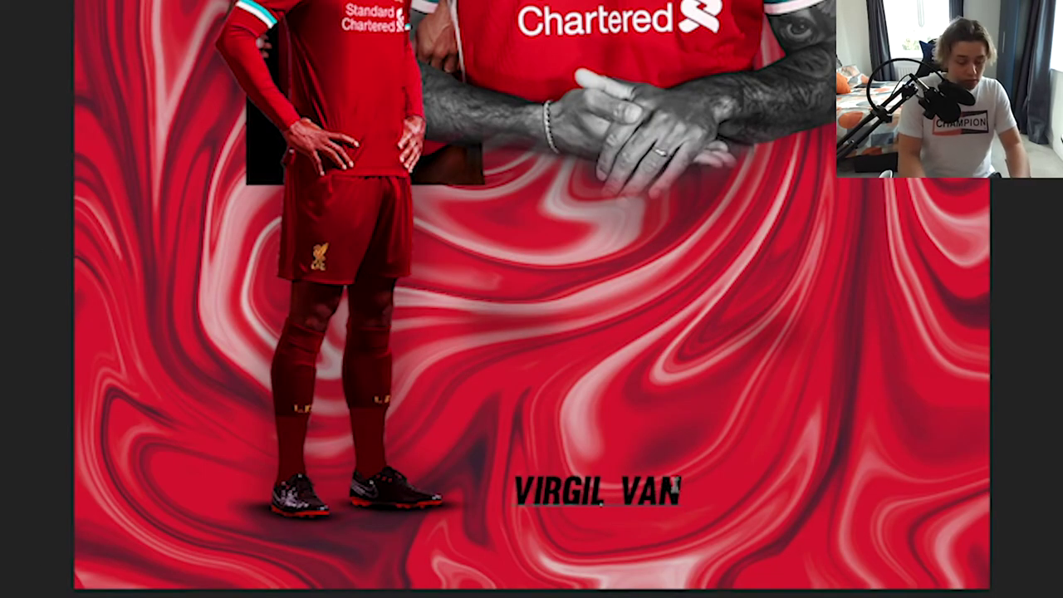
{"action": "type", "text": " DIJK"}
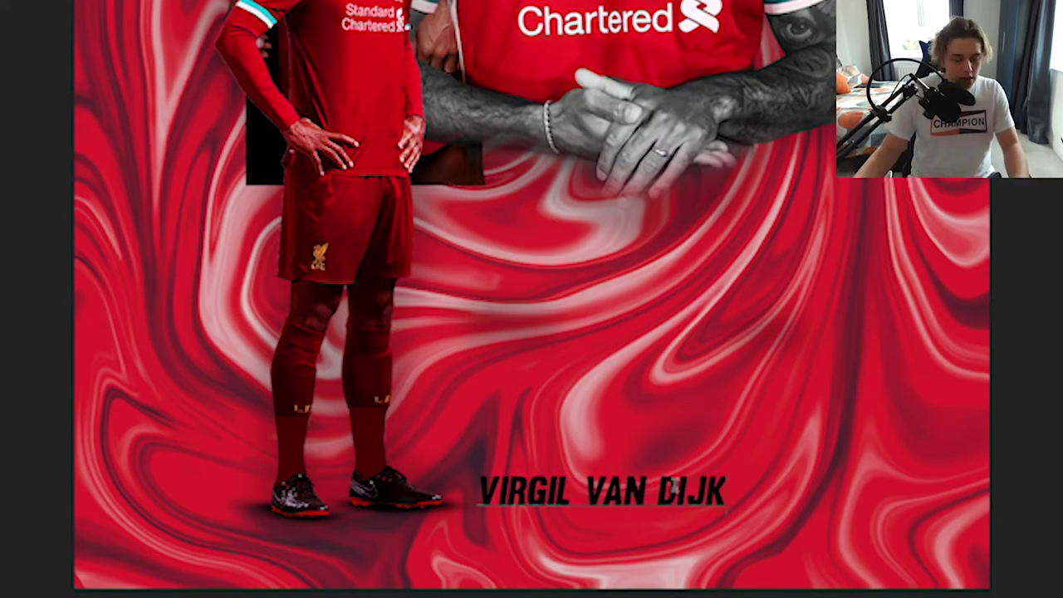
{"action": "key", "text": "ctrl+t"}
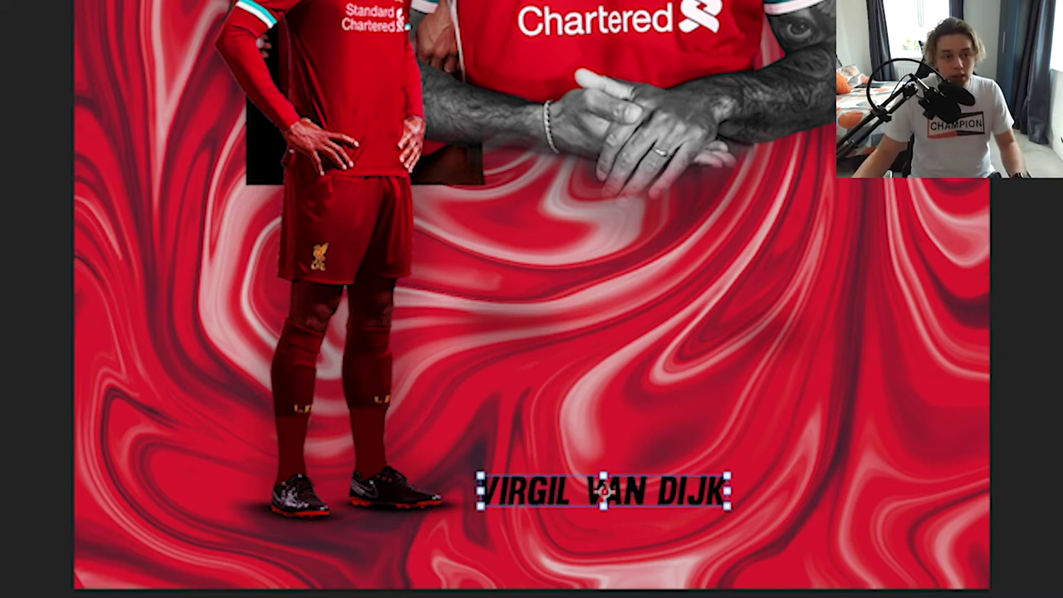
{"action": "key", "text": "Return"}
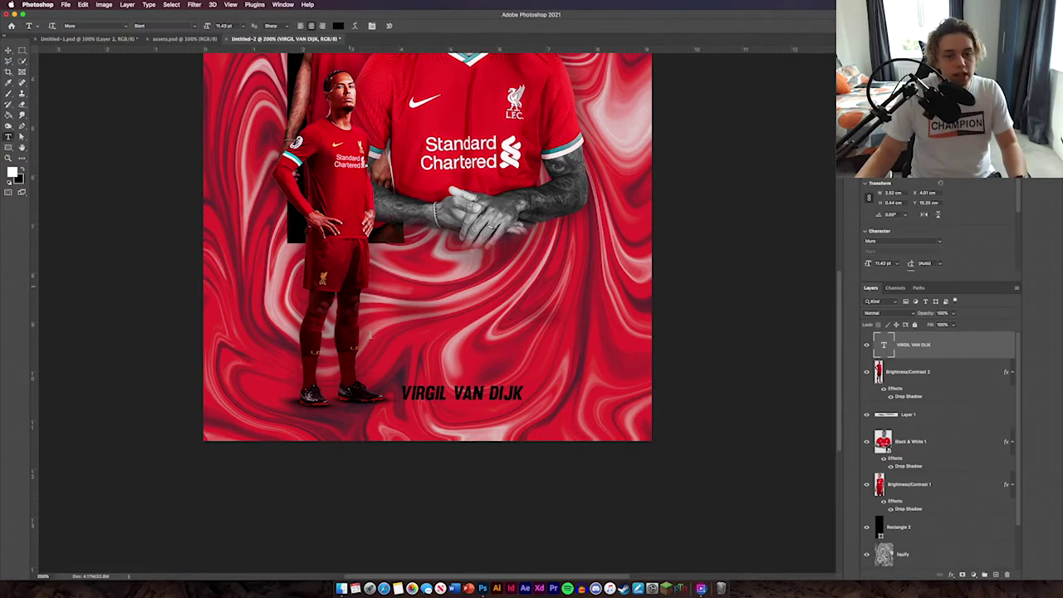
Recolor the player's name white, shrink it and place it in the poster's lower-left corner.
{"action": "triple_click", "coordinate": [490, 392]}
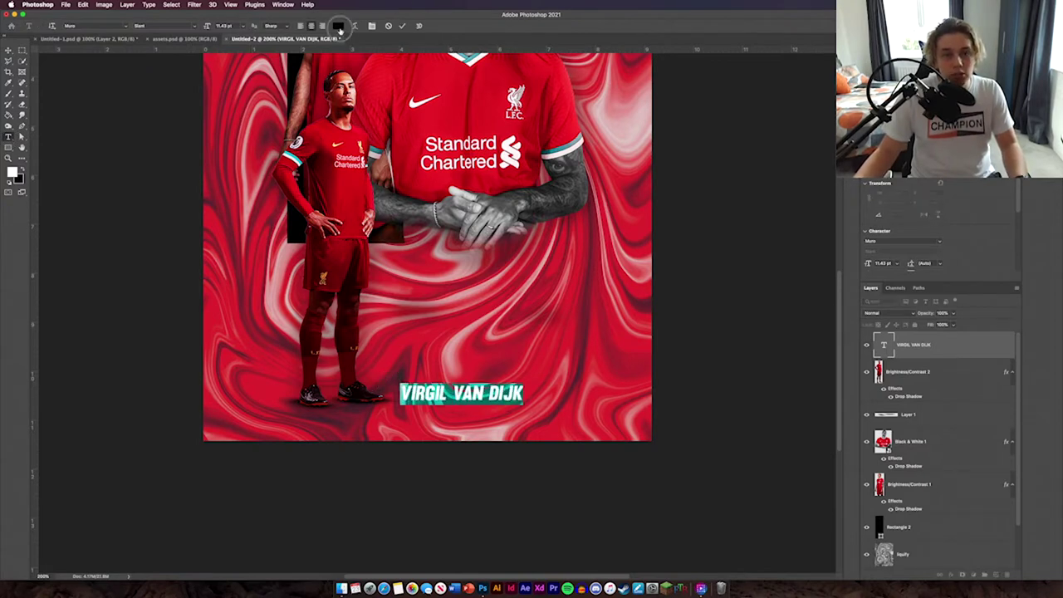
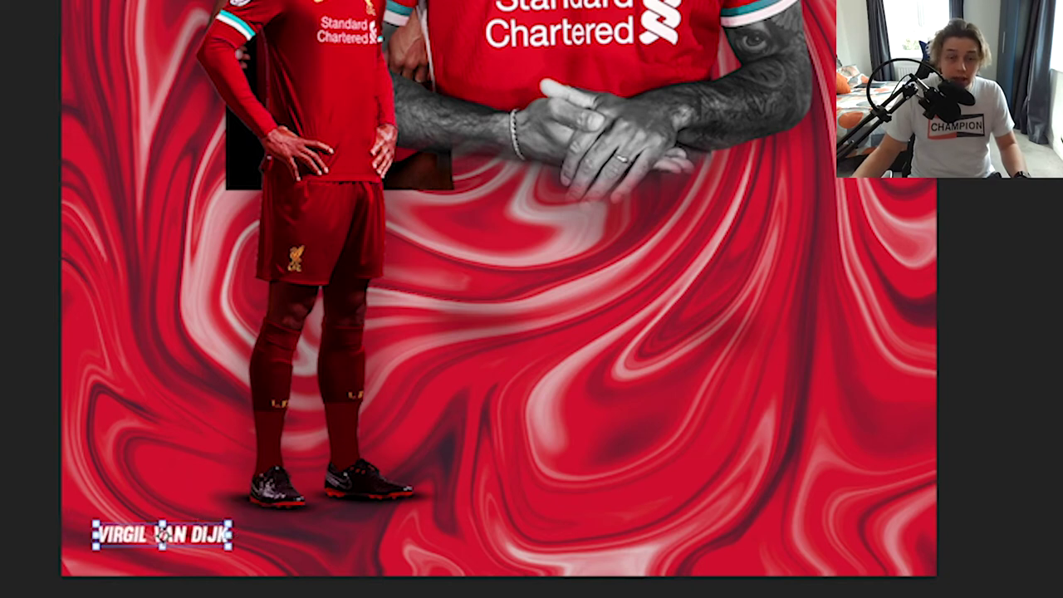
{"action": "key", "text": "Return"}
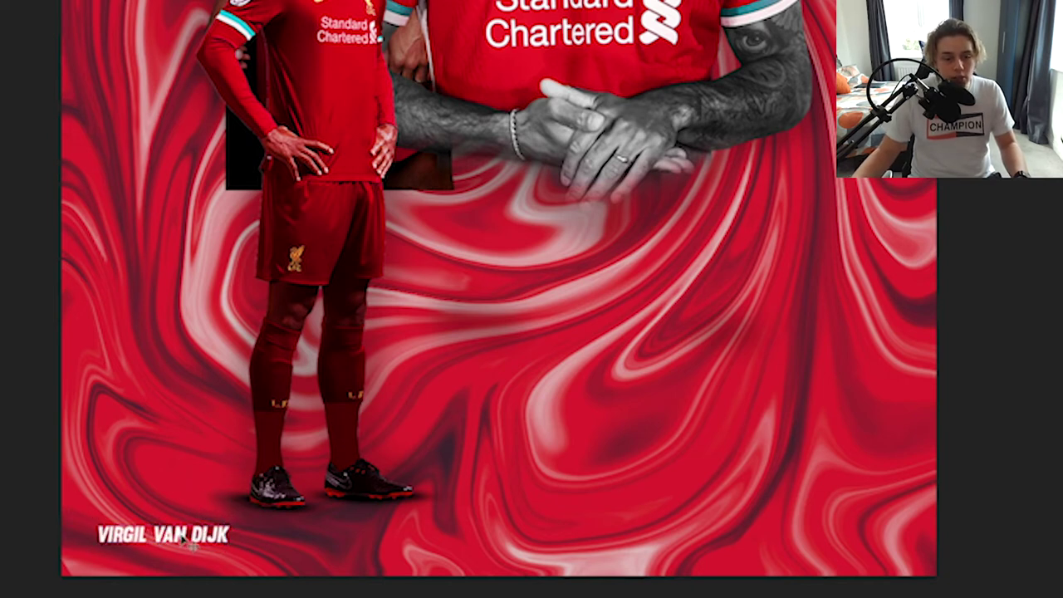
{"action": "left_click_drag", "start_coordinate": [179, 535], "coordinate": [192, 536]}
{"action": "double_click", "coordinate": [218, 527]}
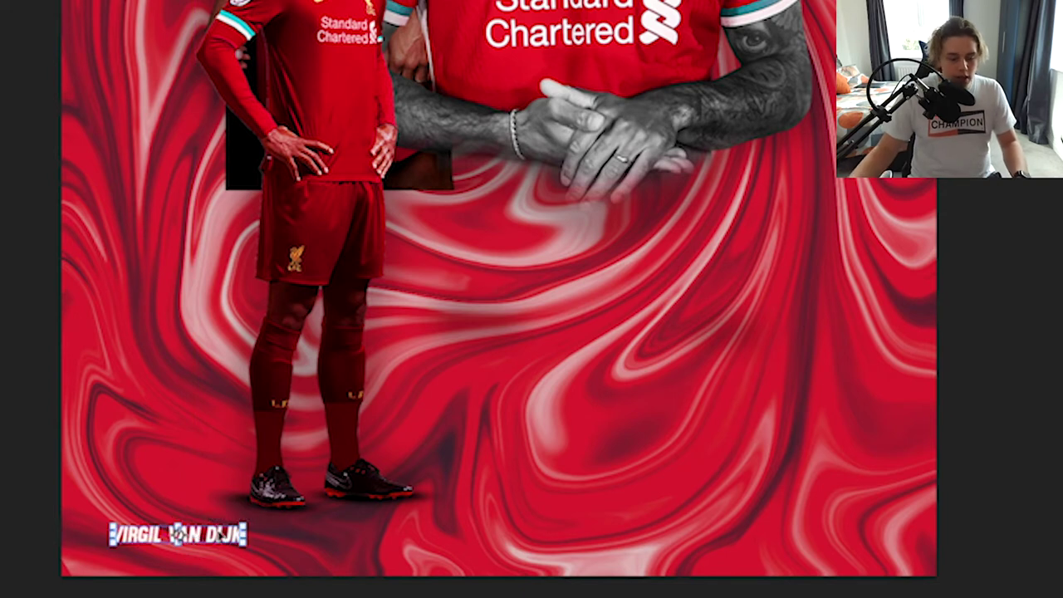
Duplicate the small white name four times along the poster's lower edge to form an evenly spaced row.
{"action": "left_click_drag", "start_coordinate": [214, 532], "coordinate": [440, 536]}
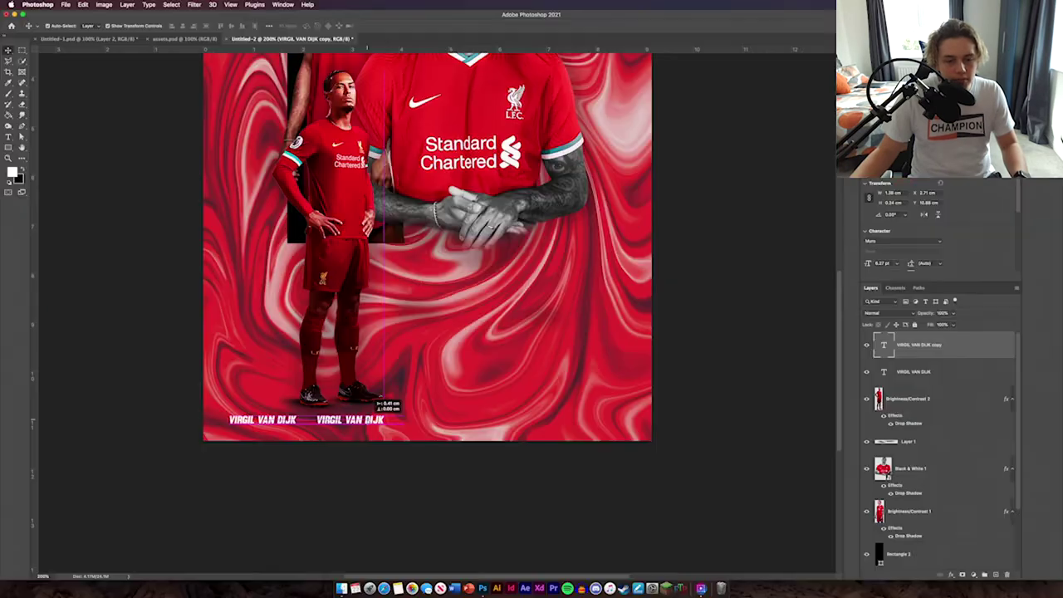
{"action": "left_click_drag", "start_coordinate": [375, 422], "coordinate": [375, 425]}
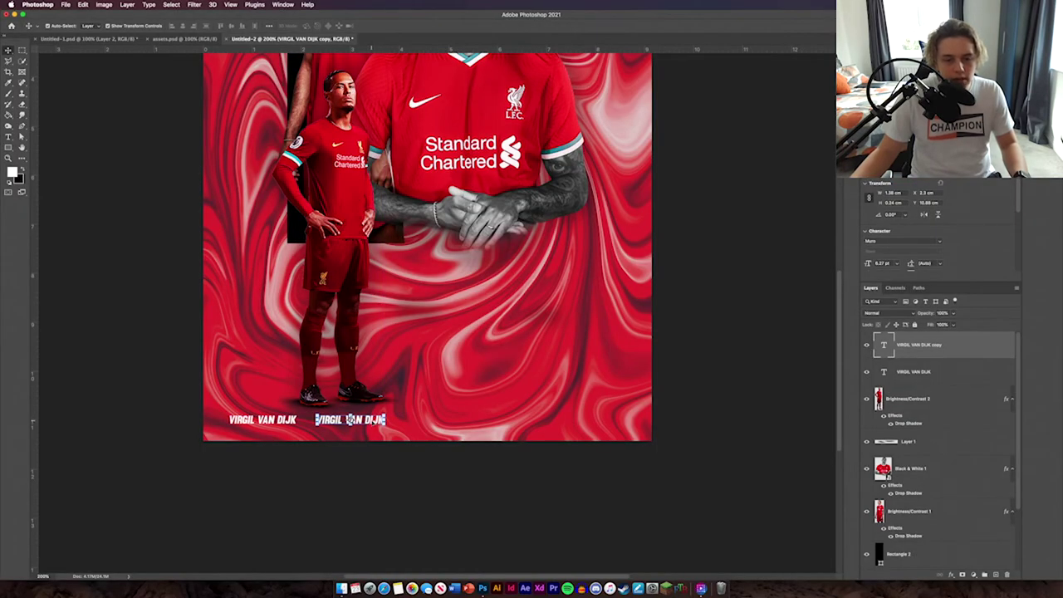
{"action": "key", "text": "Right"}
{"action": "key", "text": "Right"}
{"action": "key", "text": "Right"}
{"action": "key", "text": "Right"}
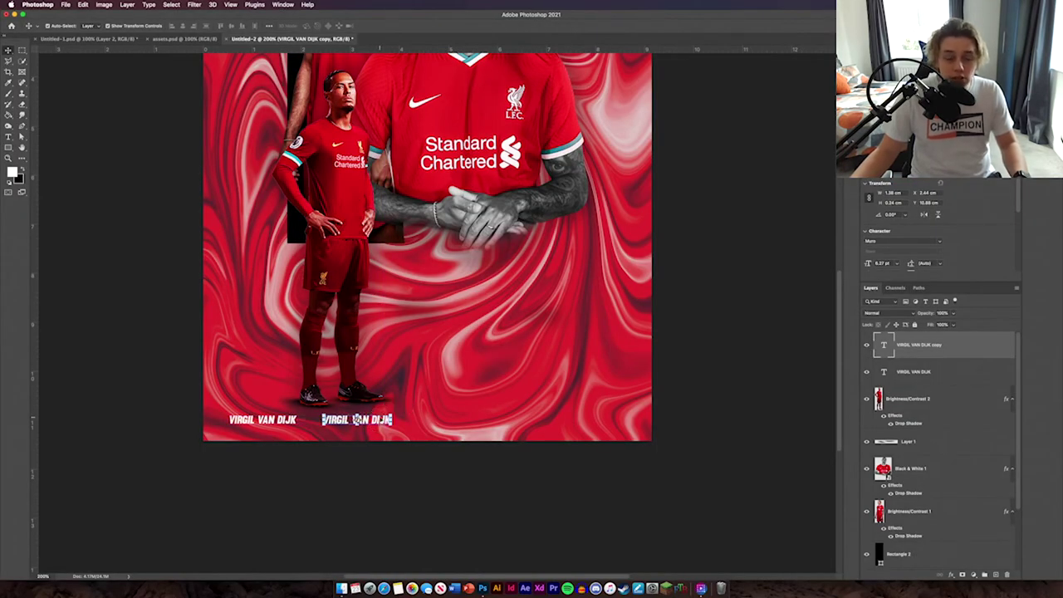
{"action": "left_click_drag", "start_coordinate": [370, 420], "coordinate": [550, 420]}
{"action": "left_click_drag", "start_coordinate": [550, 420], "coordinate": [660, 418]}
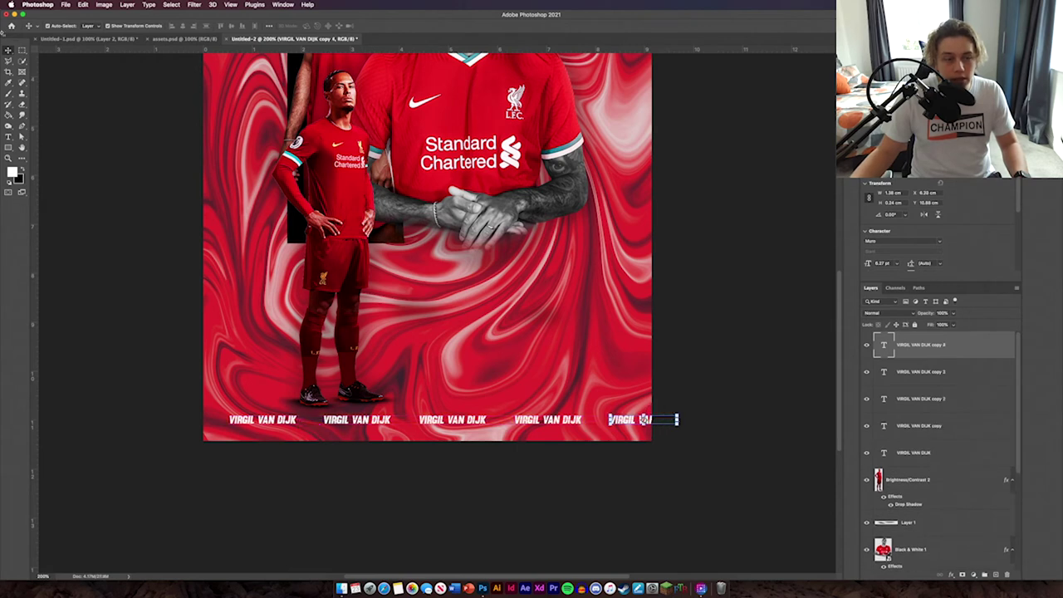
Scale down all five name layers together and center the row along the poster's lower edge.
{"action": "left_click", "coordinate": [966, 452], "text": "shift"}
{"action": "key", "text": "super+t"}
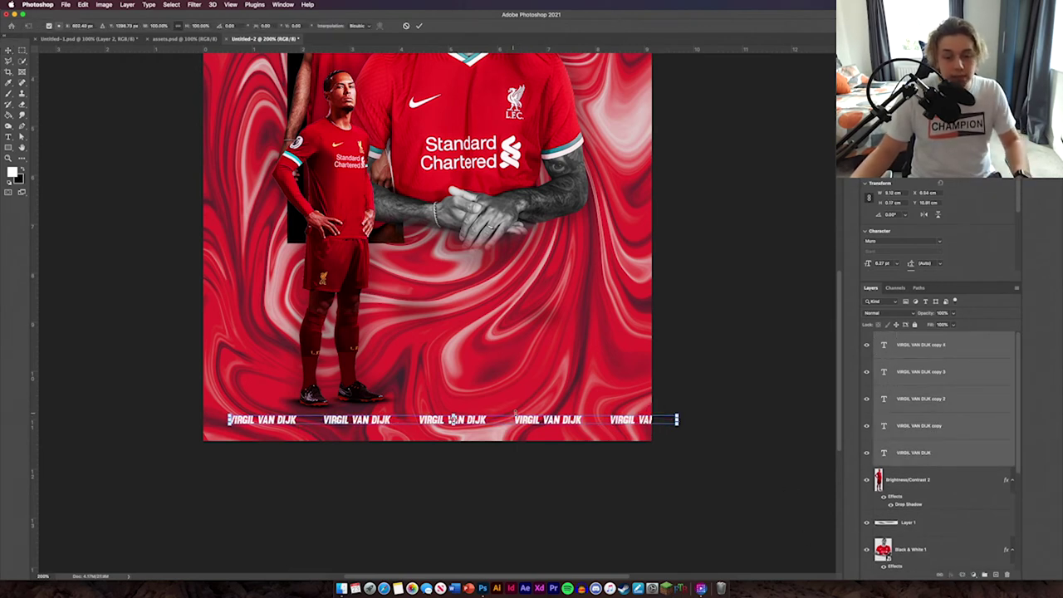
{"action": "left_click_drag", "start_coordinate": [556, 419], "coordinate": [530, 417]}
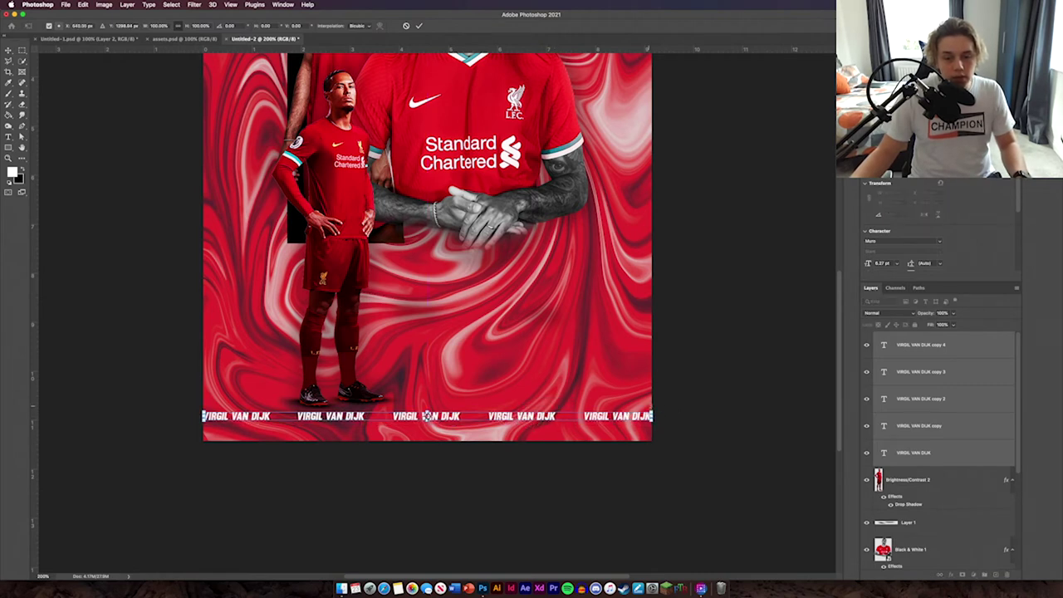
{"action": "left_click_drag", "start_coordinate": [652, 410], "coordinate": [614, 419]}
{"action": "left_click", "coordinate": [419, 25]}
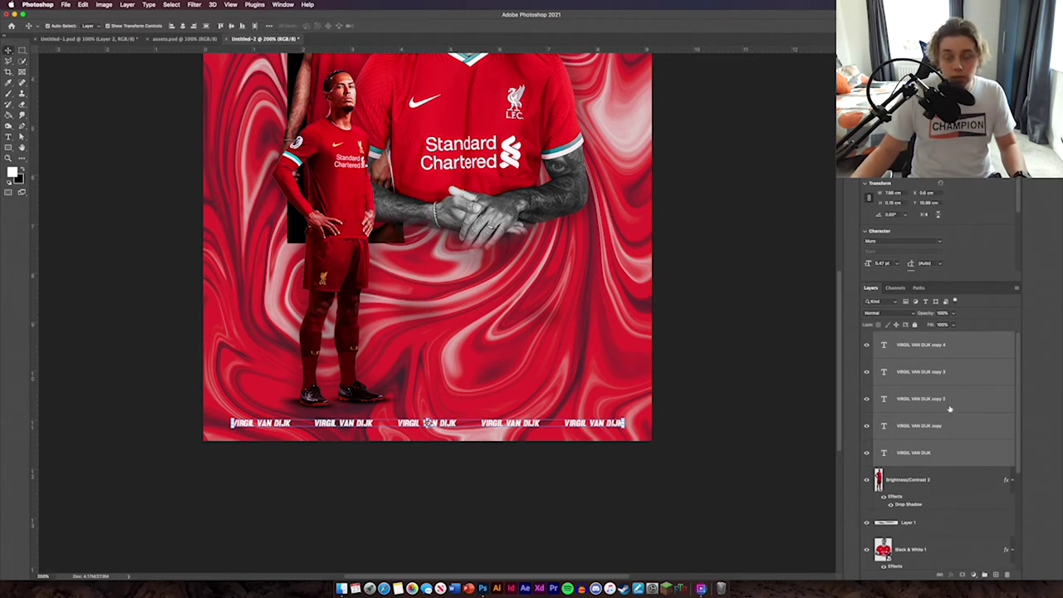
Group the five name layers and name the group "bottom text".
{"action": "left_click", "coordinate": [986, 574]}
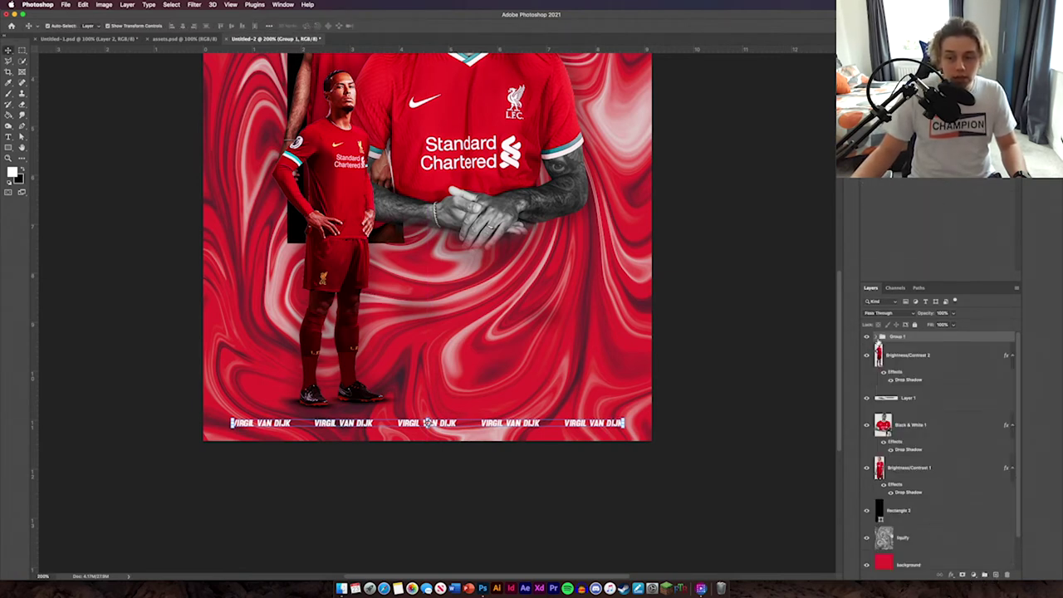
{"action": "double_click", "coordinate": [896, 336]}
{"action": "type", "text": "tex"}
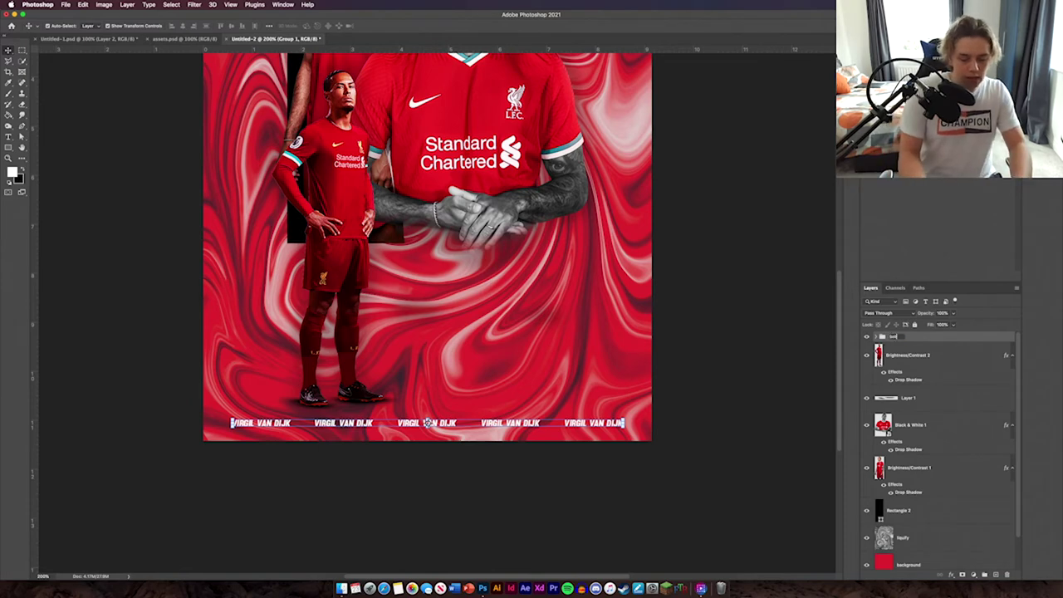
{"action": "type", "text": "tom text"}
{"action": "key", "text": "Return"}
Duplicate the "bottom text" group and move the copy straight up to the poster's upper edge.
{"action": "key", "text": "super+j"}
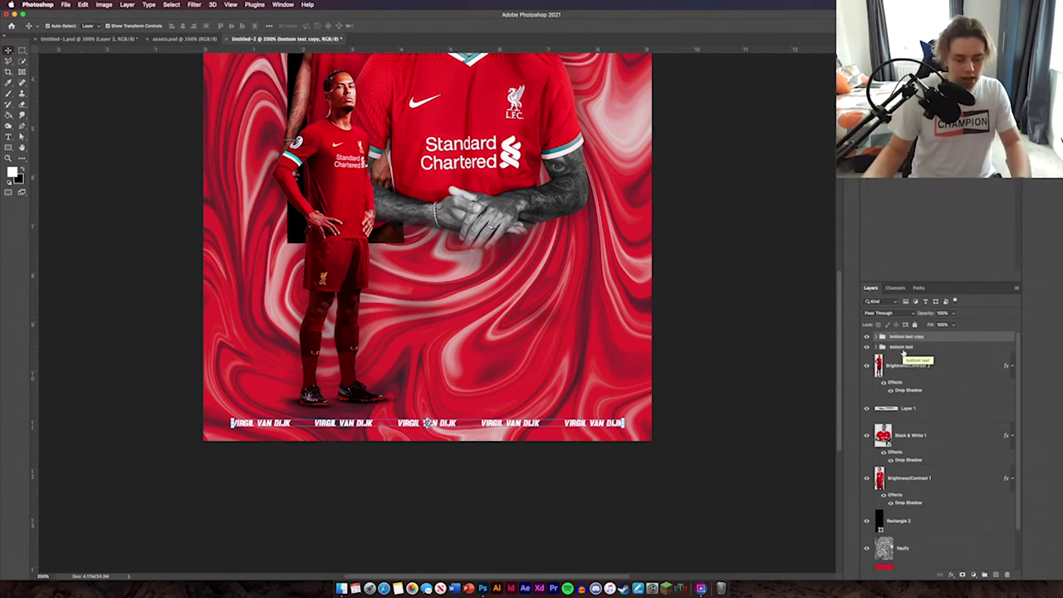
{"action": "key", "text": "super+t"}
{"action": "key", "text": "super+minus"}
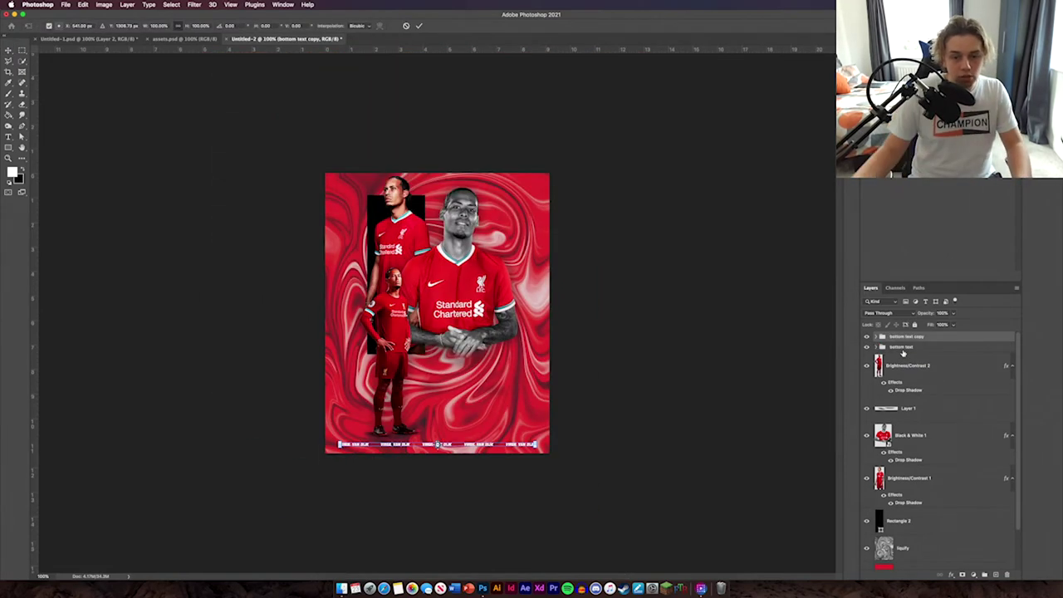
{"action": "left_click_drag", "start_coordinate": [487, 432], "coordinate": [481, 182]}
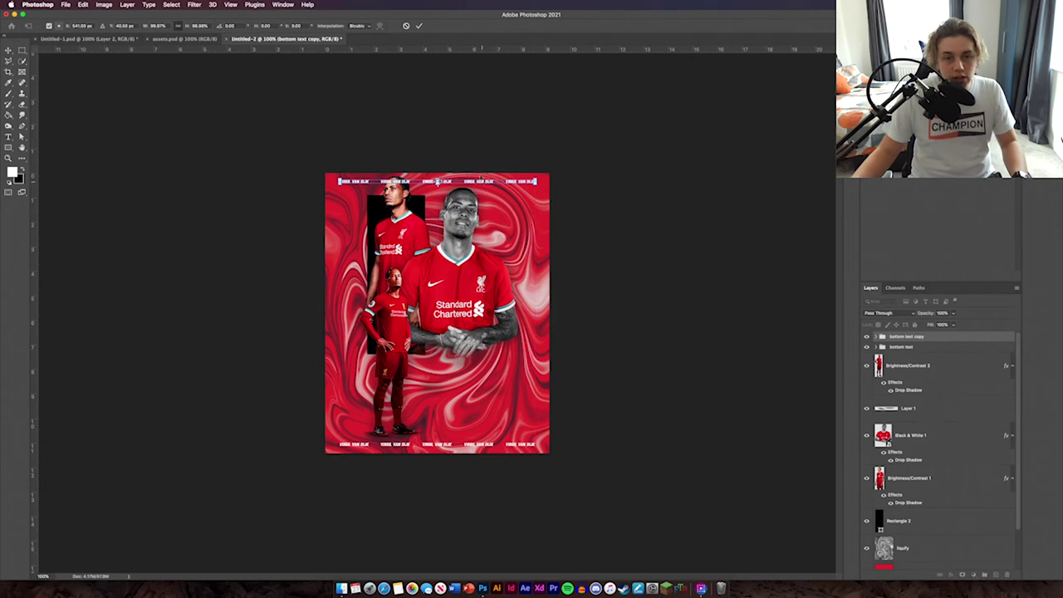
{"action": "left_click", "coordinate": [421, 25]}
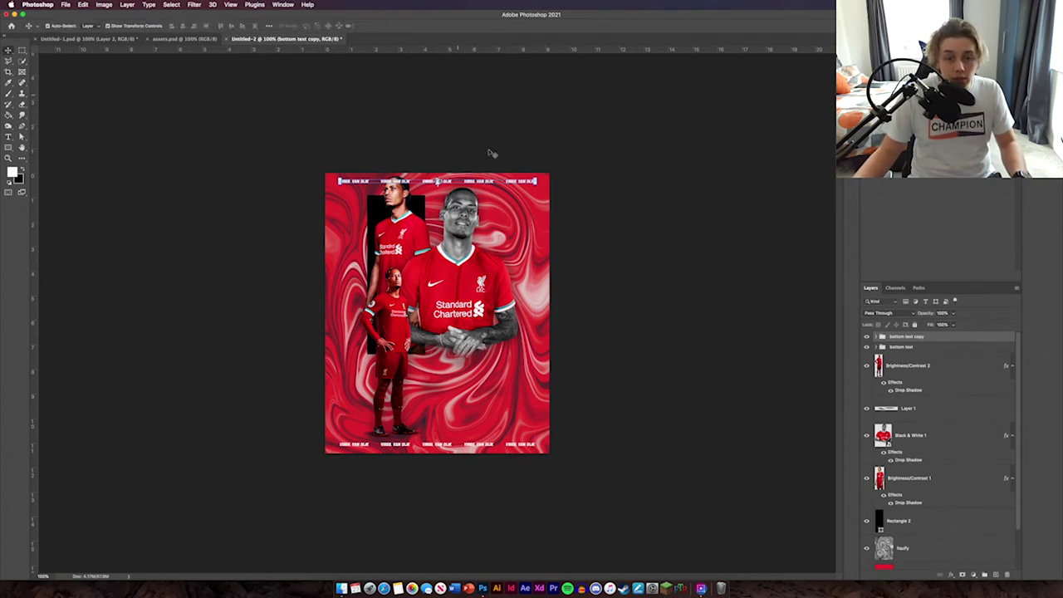
Move both text groups below the player layers in the layer order, directly above the black rectangle.
{"action": "left_click", "coordinate": [936, 346]}
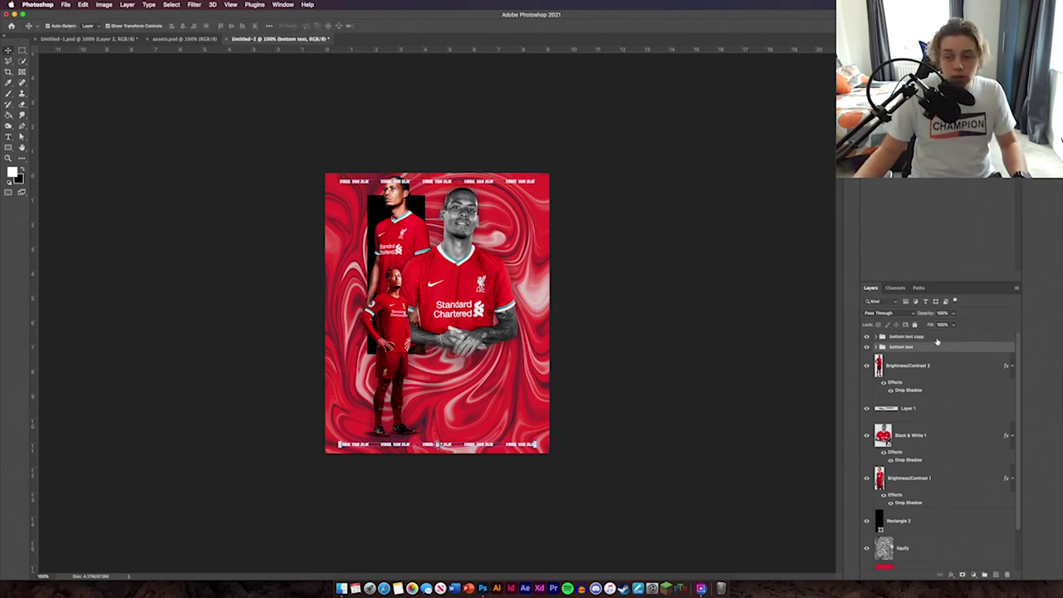
{"action": "left_click", "coordinate": [937, 336], "text": "shift"}
{"action": "left_click_drag", "start_coordinate": [937, 338], "coordinate": [933, 491]}
{"action": "left_click", "coordinate": [680, 385]}
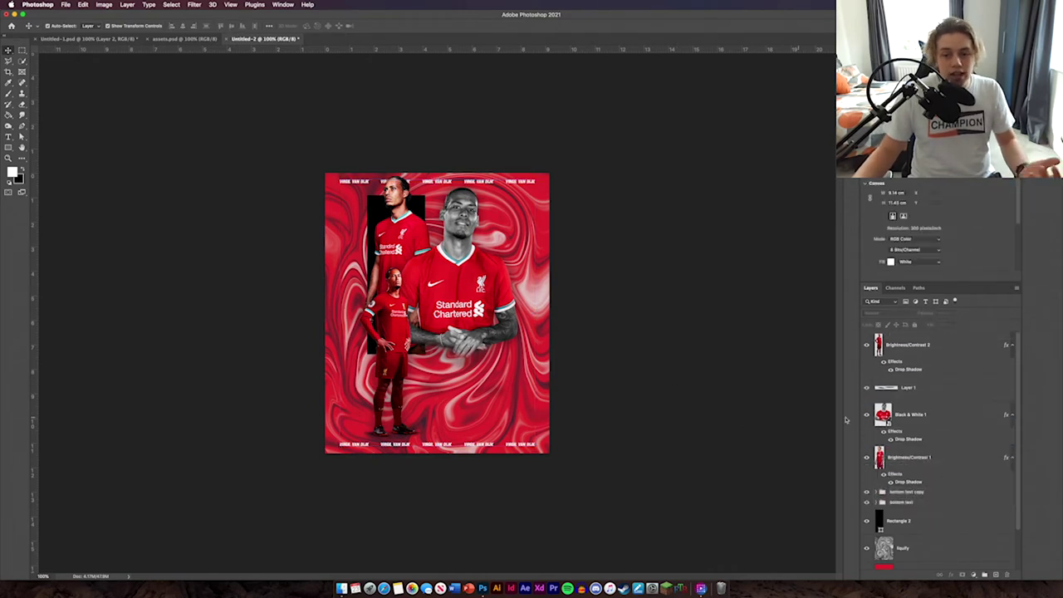
Duplicate the upper text row, rotate the copy -90° and place it vertically along the poster's right edge.
{"action": "left_click", "coordinate": [950, 495]}
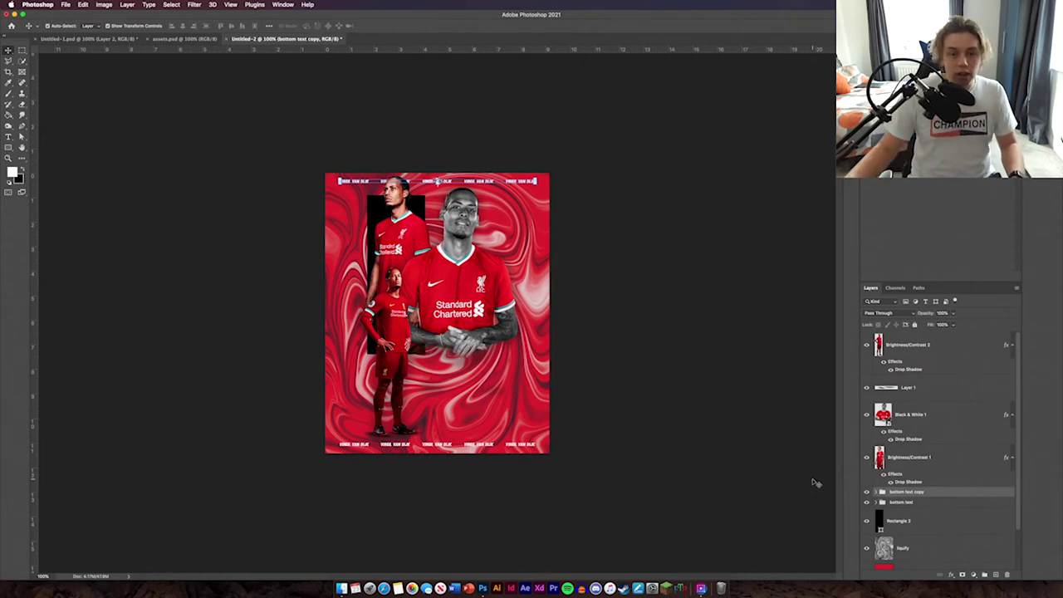
{"action": "key", "text": "super+equal"}
{"action": "scroll", "coordinate": [795, 467], "scroll_direction": "up", "scroll_amount": 5}
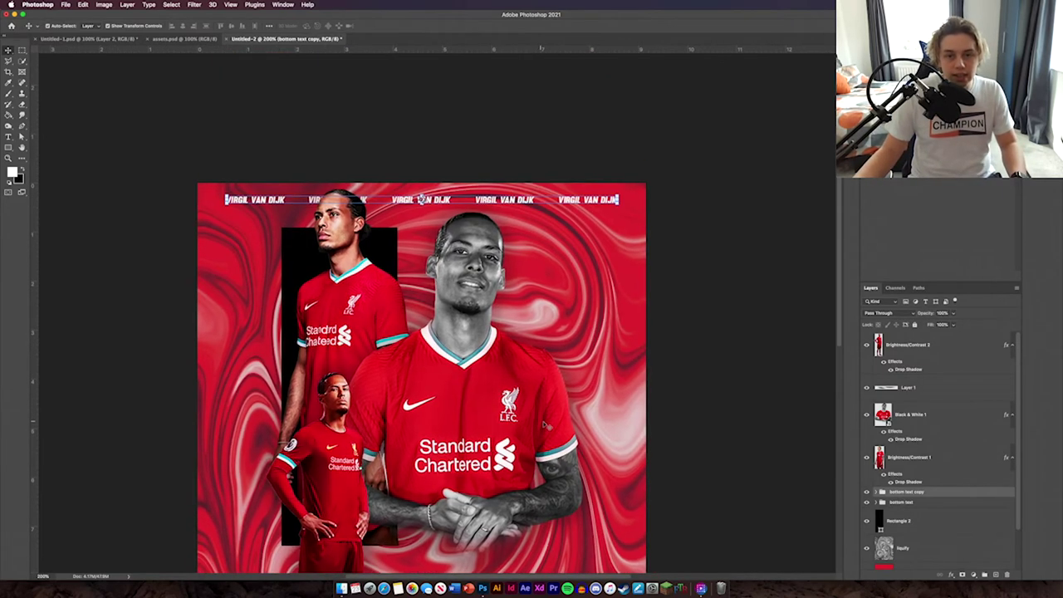
{"action": "key", "text": "super+j"}
{"action": "key", "text": "super+t"}
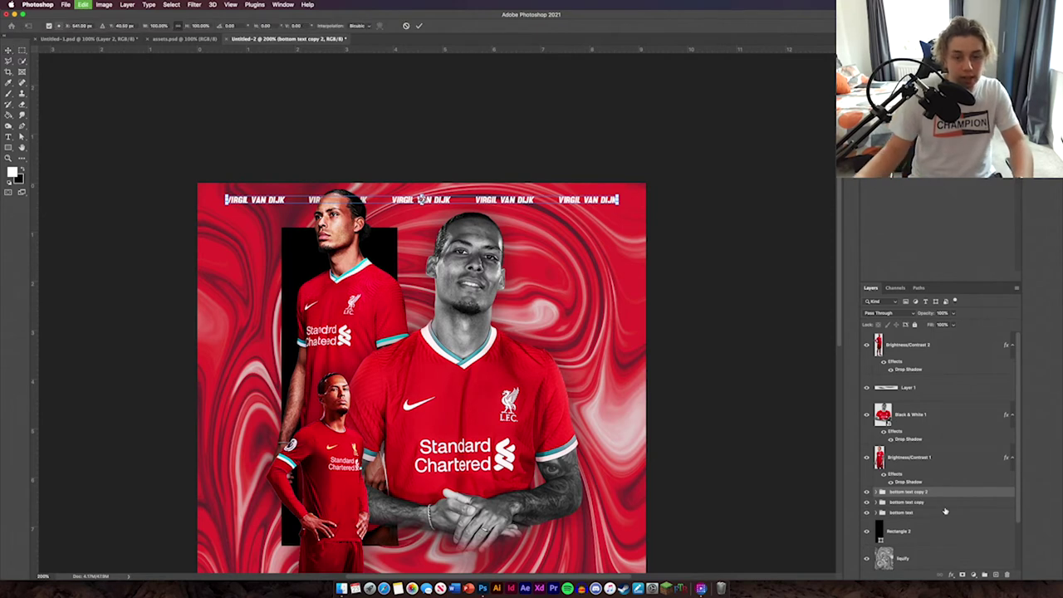
{"action": "left_click_drag", "start_coordinate": [212, 191], "coordinate": [620, 421]}
{"action": "scroll", "coordinate": [415, 374], "scroll_direction": "down", "scroll_amount": 5}
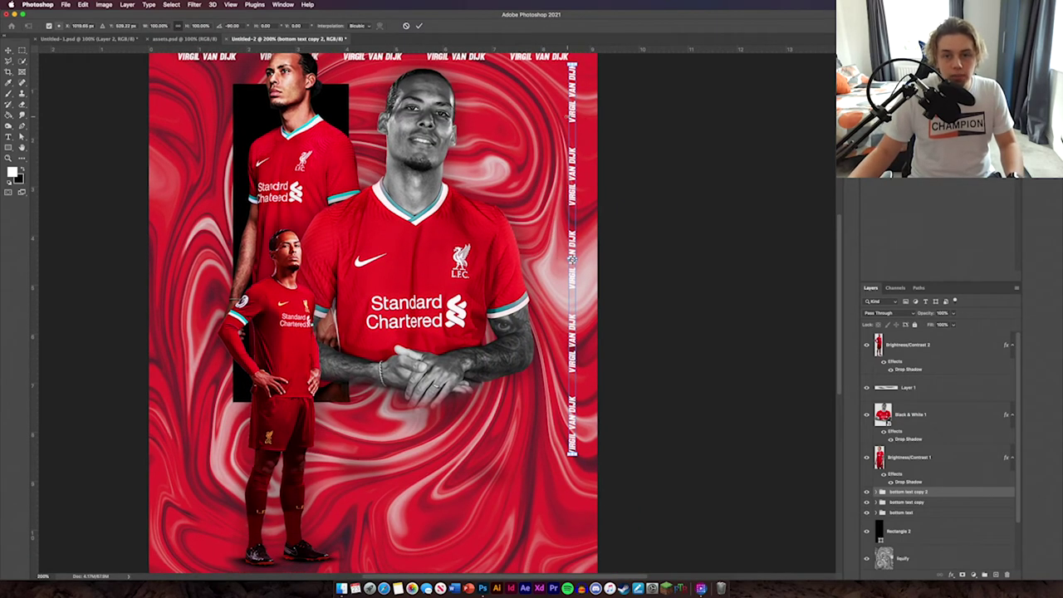
{"action": "left_click_drag", "start_coordinate": [571, 117], "coordinate": [579, 127]}
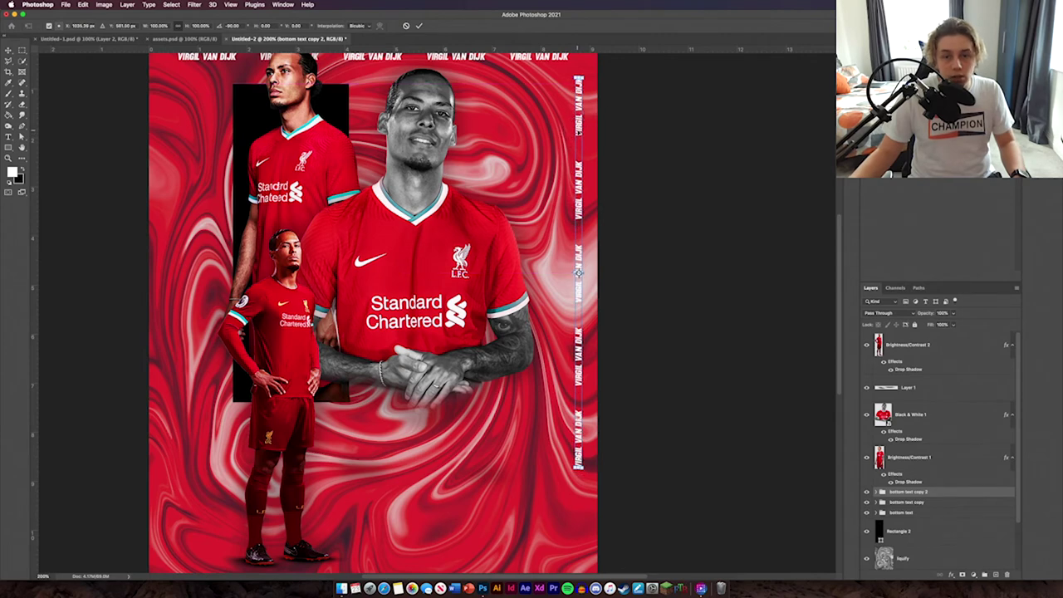
{"action": "left_click", "coordinate": [419, 25]}
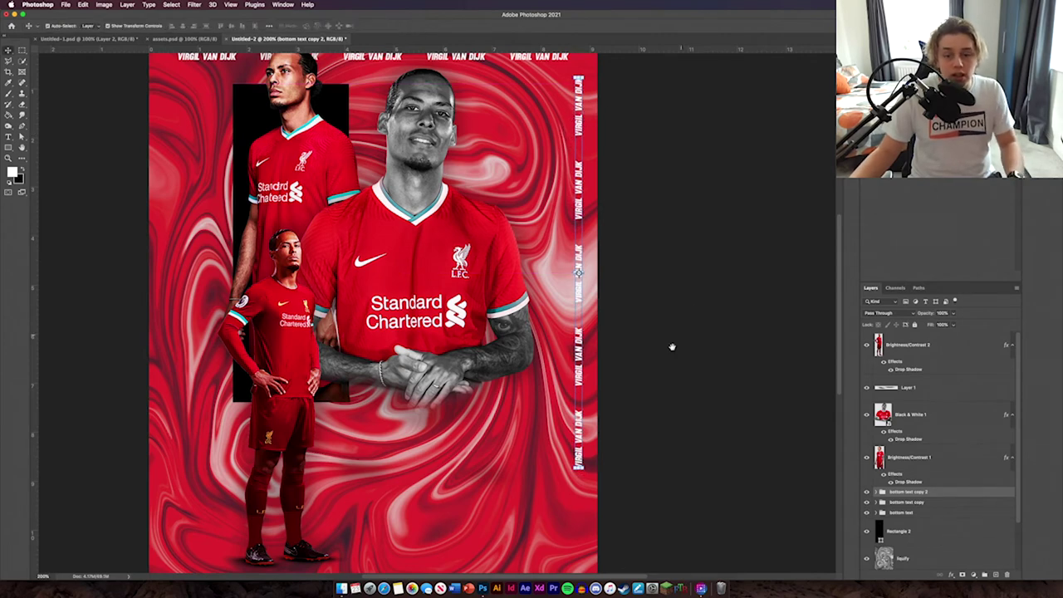
Duplicate the lowest name in the right vertical text column and move the copy straight down to extend the column to six names.
{"action": "scroll", "coordinate": [668, 307], "scroll_direction": "down", "scroll_amount": 3}
{"action": "left_click", "coordinate": [656, 286]}
{"action": "left_click", "coordinate": [588, 328]}
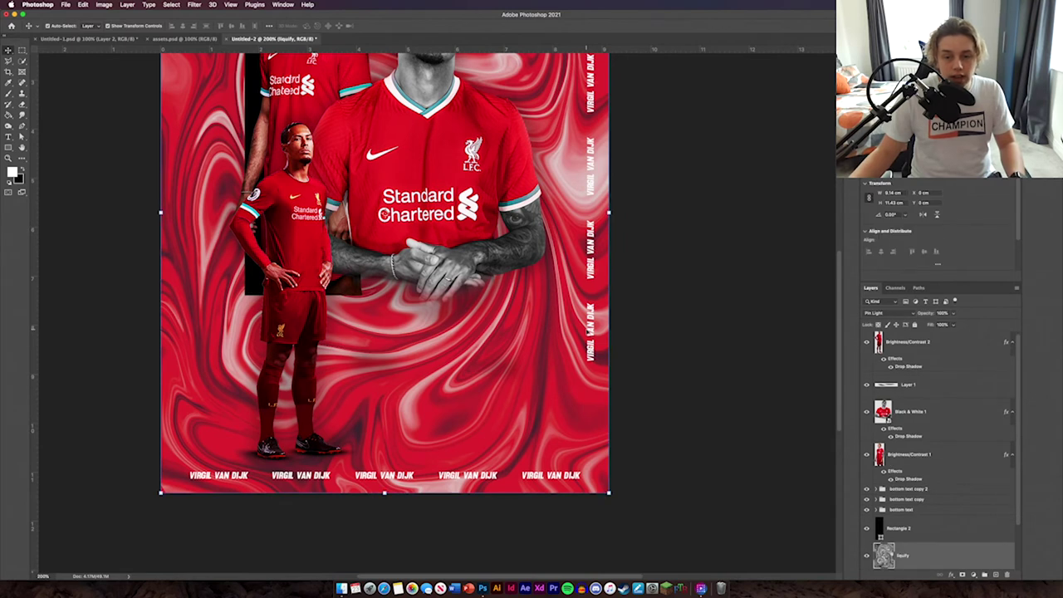
{"action": "left_click", "coordinate": [588, 328]}
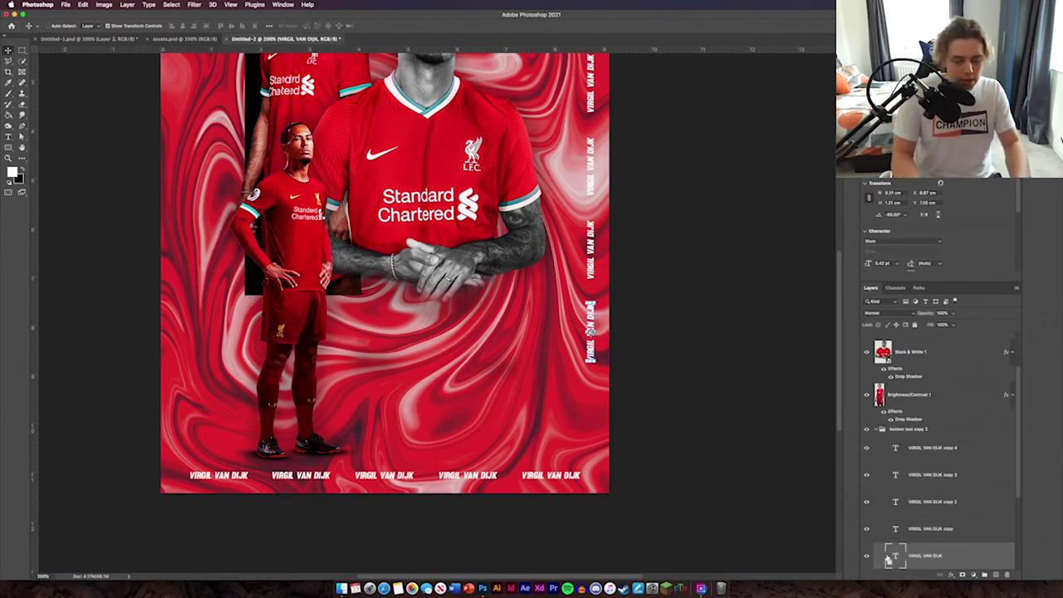
{"action": "key", "text": "super+j"}
{"action": "key", "text": "super+t"}
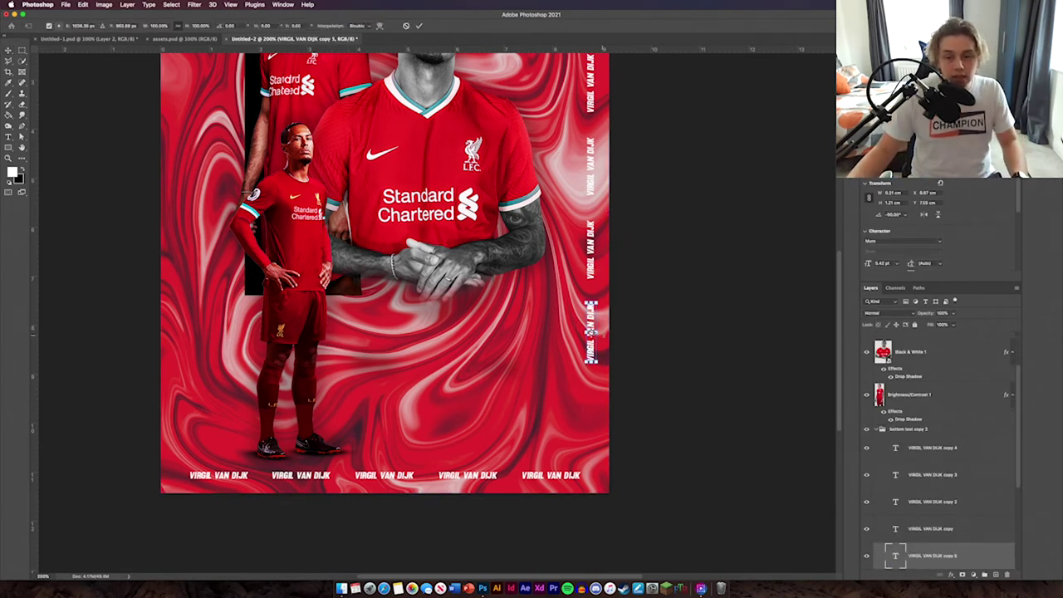
{"action": "left_click_drag", "start_coordinate": [591, 330], "coordinate": [591, 416]}
{"action": "left_click", "coordinate": [420, 27]}
{"action": "left_click", "coordinate": [707, 278]}
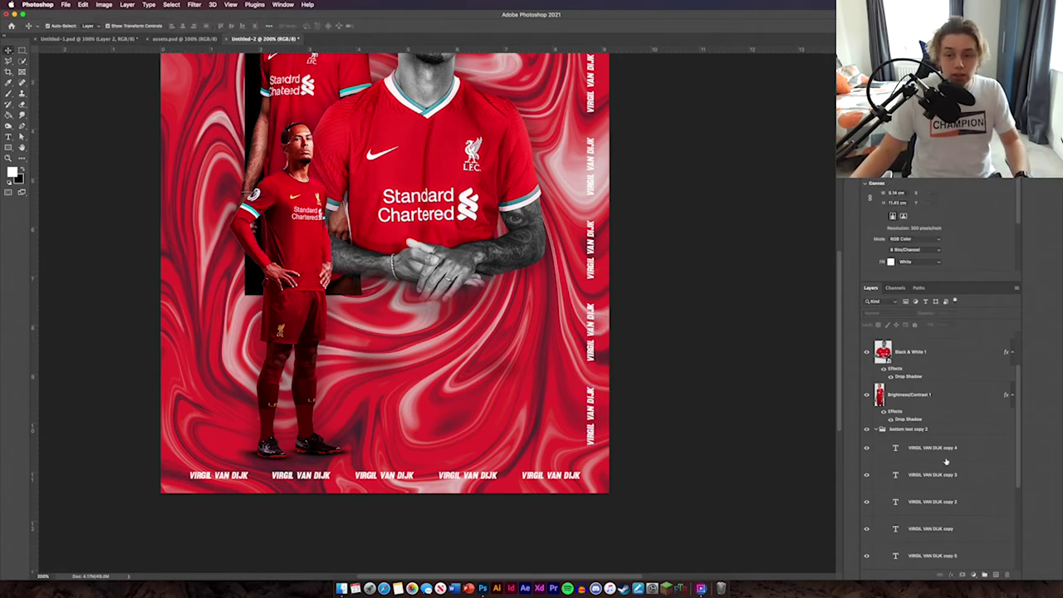
{"action": "left_click", "coordinate": [877, 430]}
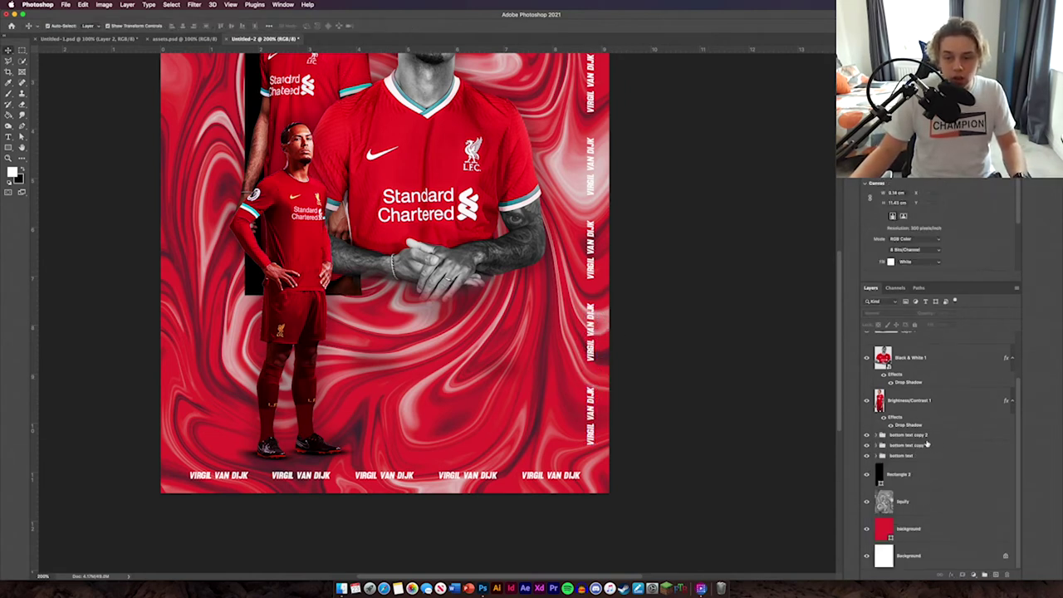
Fine-tune the position of the whole vertical name column along the poster's right edge.
{"action": "left_click", "coordinate": [936, 436]}
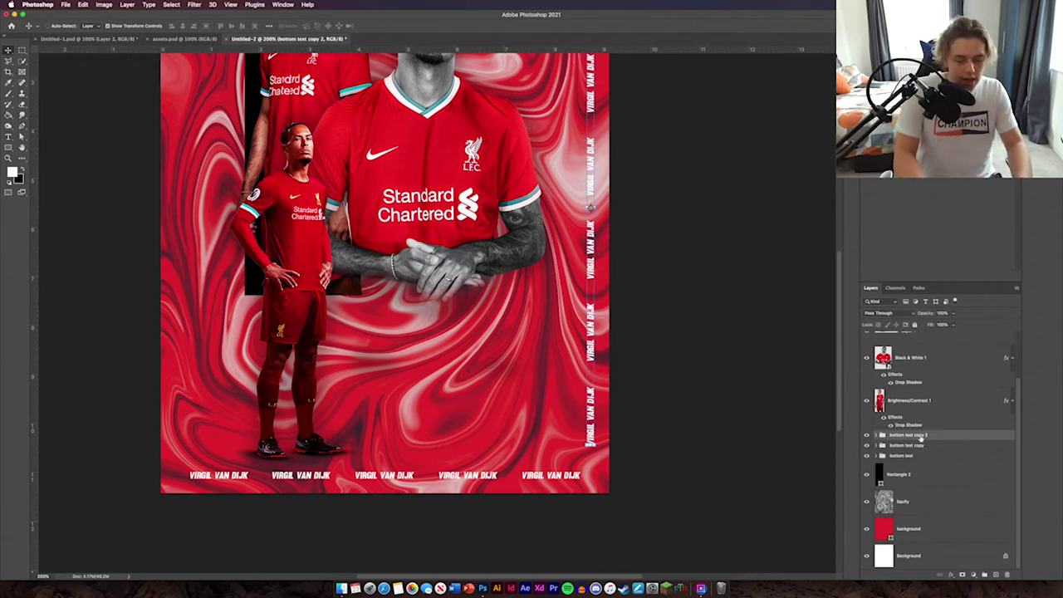
{"action": "key", "text": "ctrl+t"}
{"action": "key", "text": "ctrl+minus"}
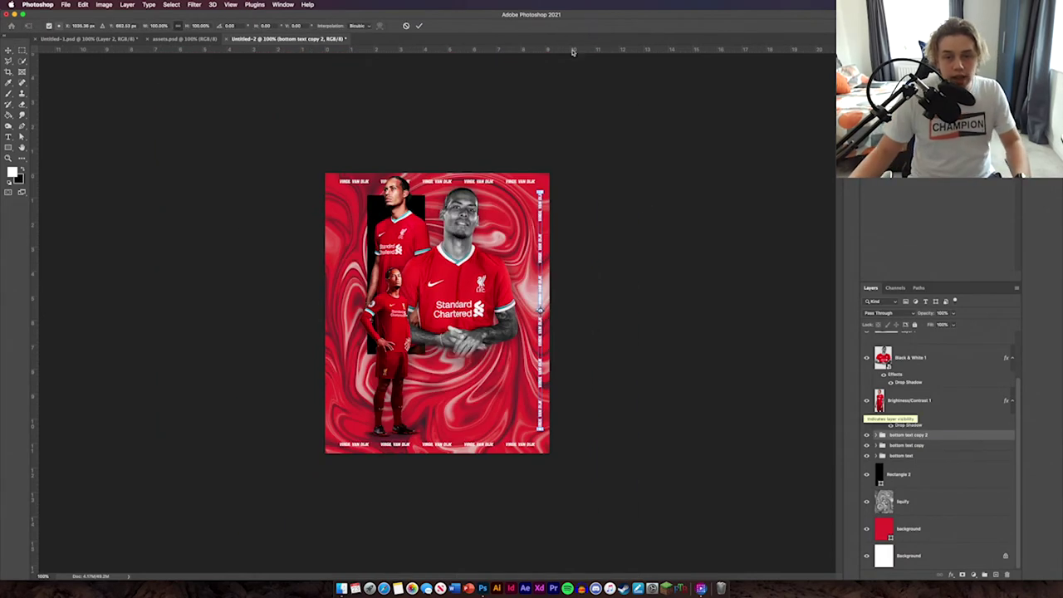
{"action": "mouse_move", "coordinate": [543, 241]}
{"action": "left_mouse_down"}
{"action": "mouse_move", "coordinate": [457, 241]}
{"action": "mouse_move", "coordinate": [552, 249]}
{"action": "left_mouse_up"}
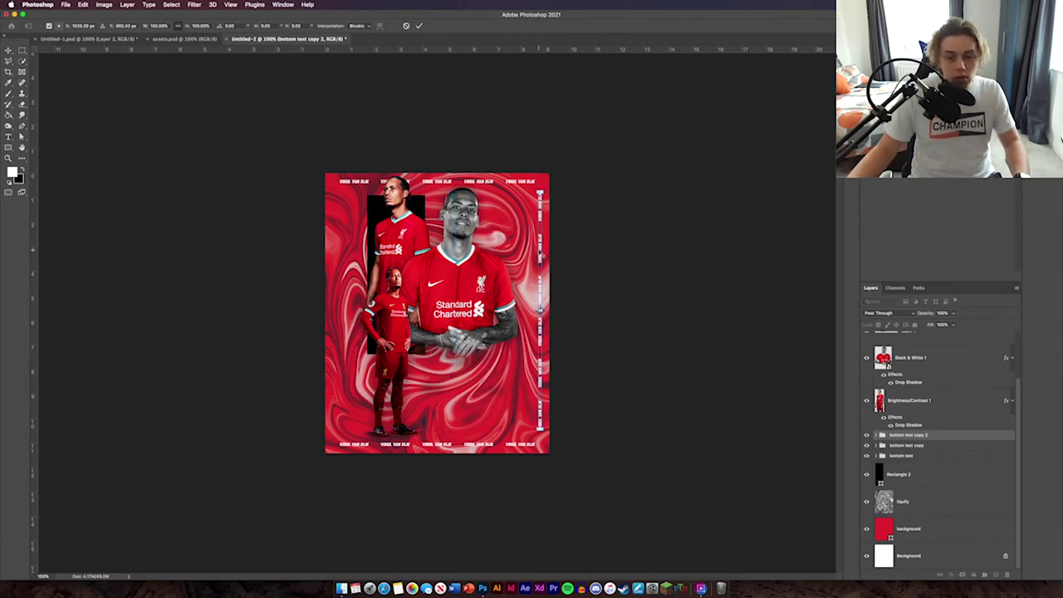
{"action": "key", "text": "Return"}
Duplicate the right text column, move the copy across to the poster's left edge and rotate it 180°.
{"action": "key", "text": "super+j"}
{"action": "key", "text": "super+t"}
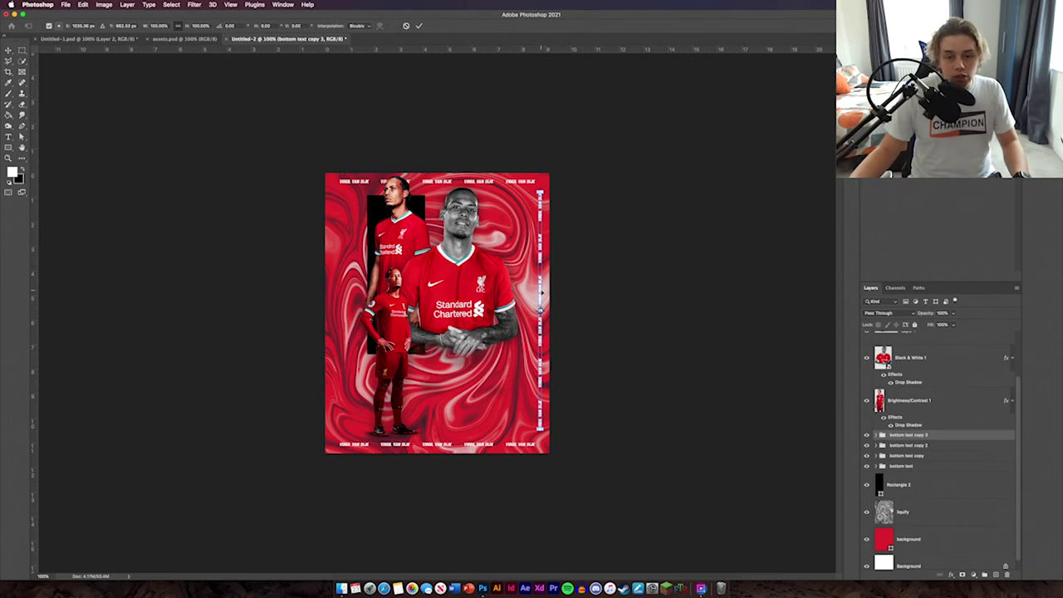
{"action": "left_click_drag", "start_coordinate": [545, 276], "coordinate": [329, 290]}
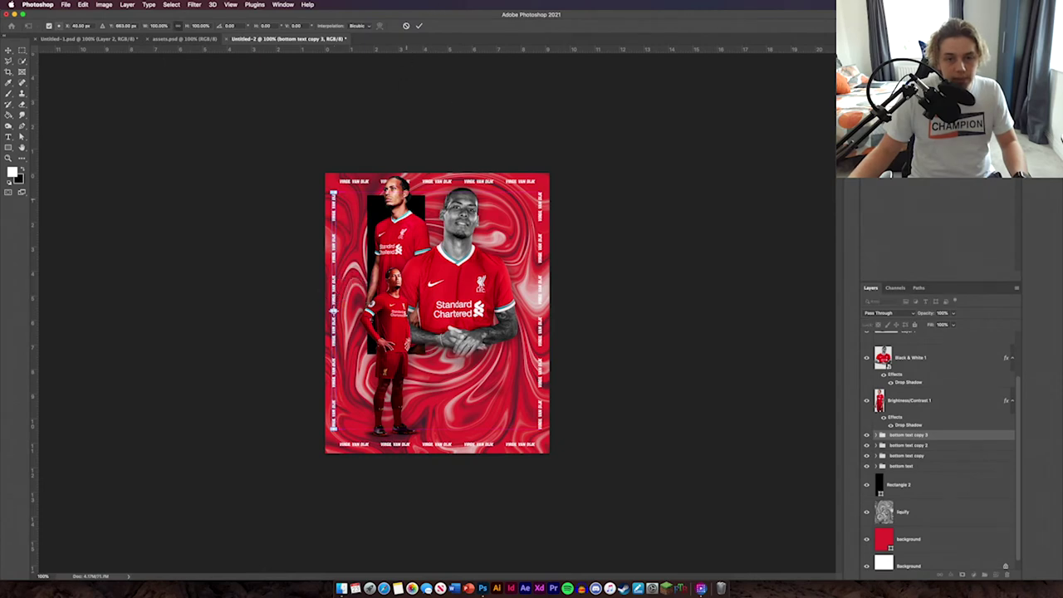
{"action": "left_click_drag", "start_coordinate": [343, 191], "coordinate": [331, 357]}
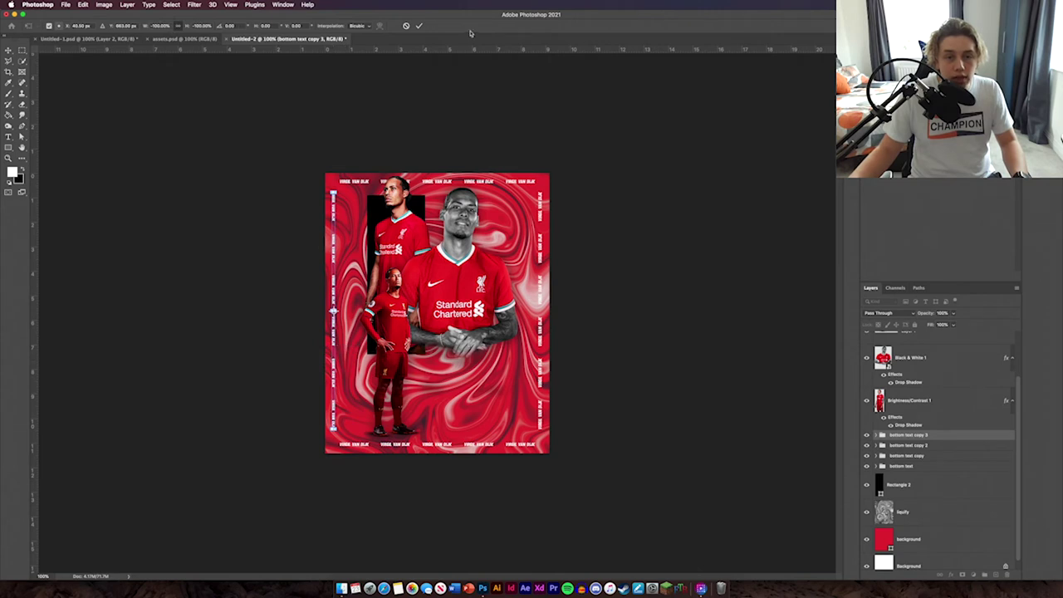
{"action": "left_click", "coordinate": [418, 26]}
{"action": "left_click", "coordinate": [617, 305]}
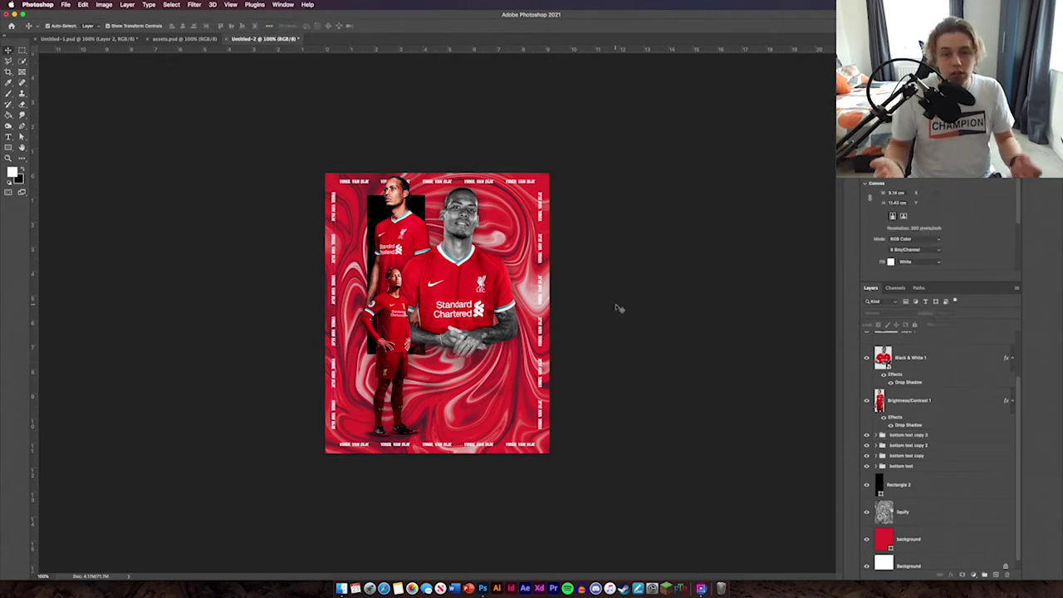
Group the four border text groups and name the new group "background text".
{"action": "key", "text": "super+plus"}
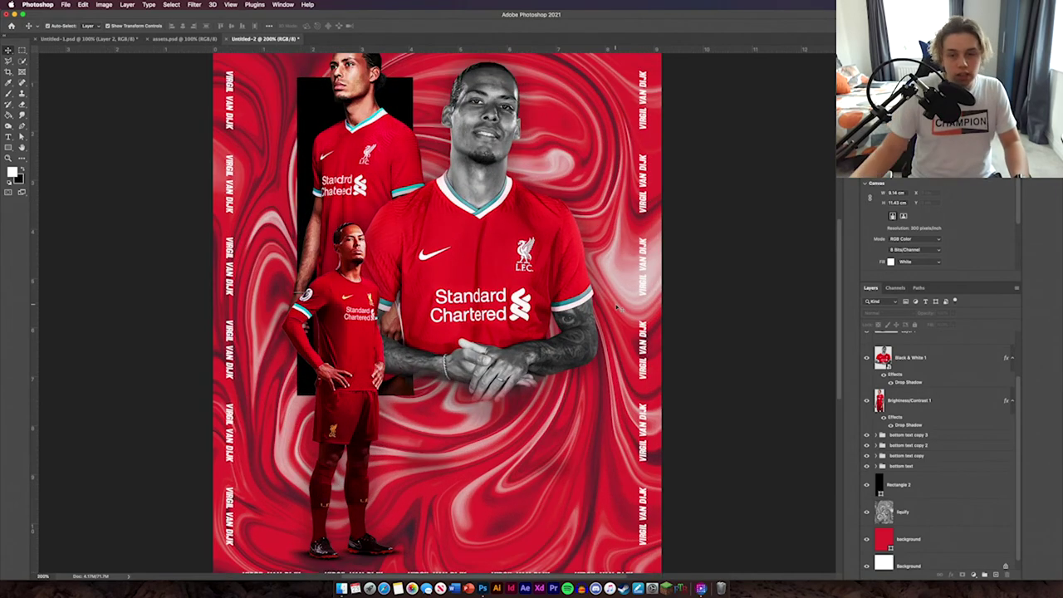
{"action": "left_click", "coordinate": [943, 435]}
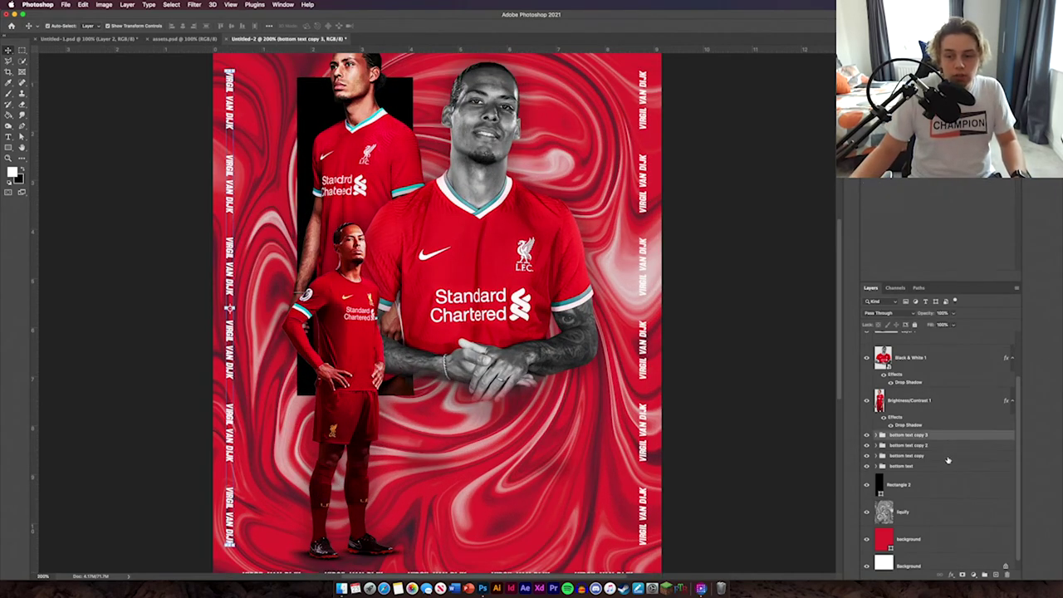
{"action": "left_click", "coordinate": [944, 467], "text": "shift"}
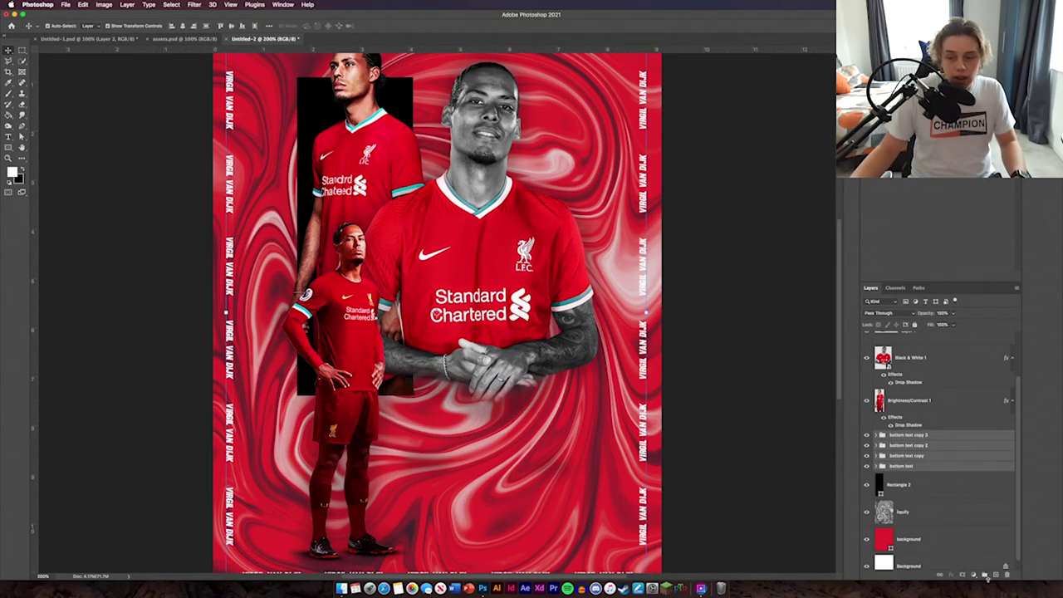
{"action": "left_click", "coordinate": [985, 575]}
{"action": "double_click", "coordinate": [899, 457]}
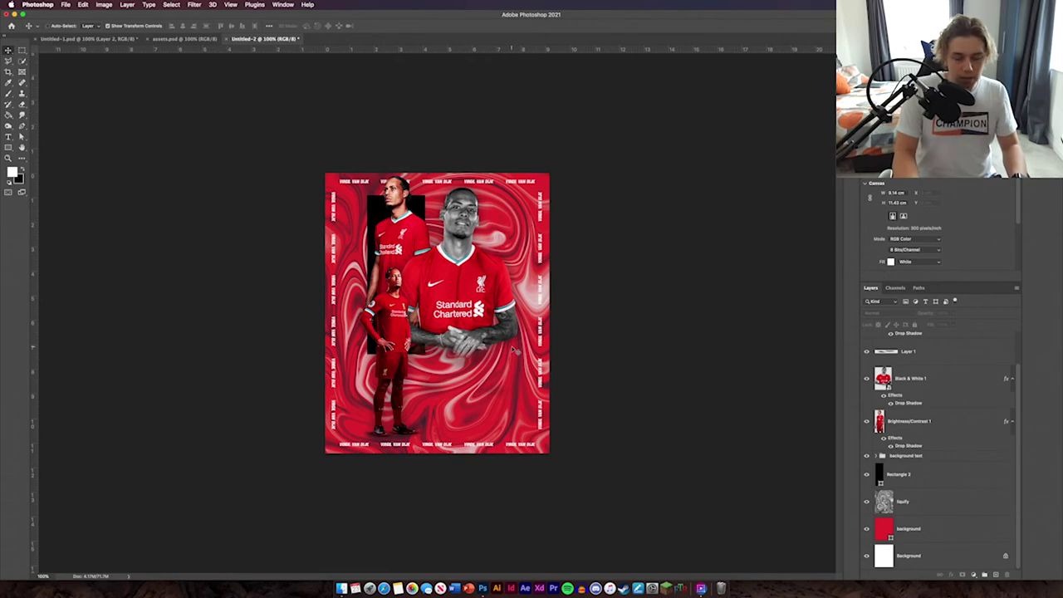
Add a white "VIRGIL" title, scale it up to about 51 pt and place it over the large player's hands.
{"action": "key", "text": "super+plus"}
{"action": "left_click", "coordinate": [8, 137]}
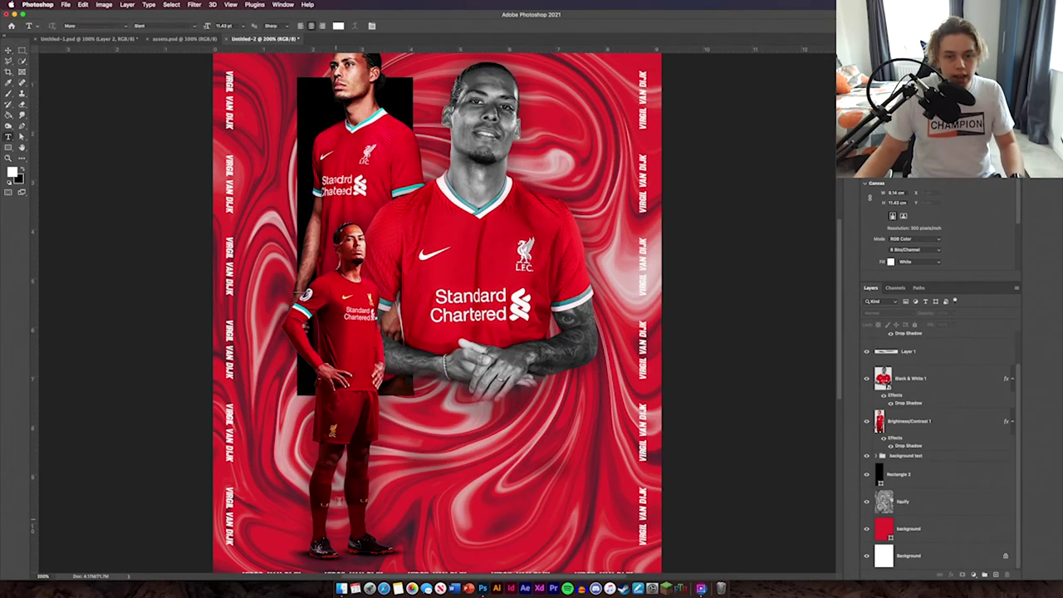
{"action": "left_click", "coordinate": [470, 457]}
{"action": "type", "text": "V"}
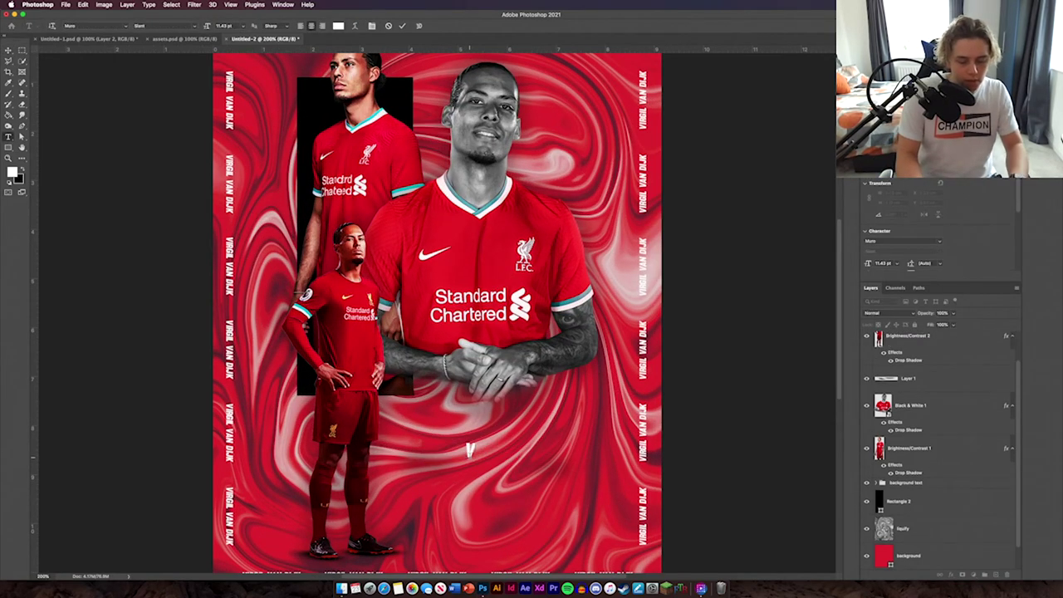
{"action": "type", "text": "IRGIL"}
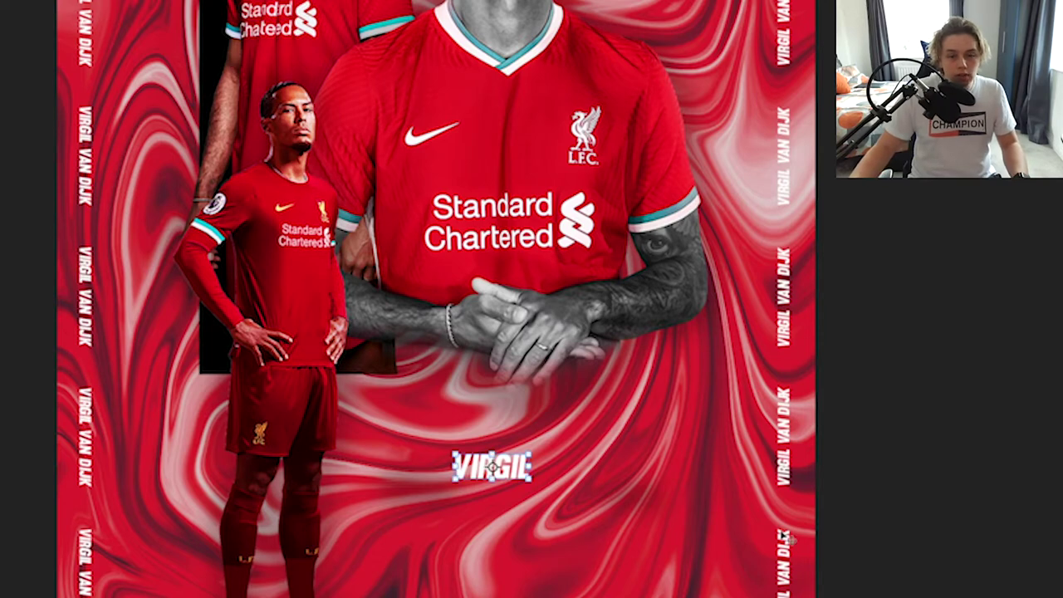
{"action": "left_click_drag", "start_coordinate": [532, 452], "coordinate": [792, 287]}
{"action": "left_click_drag", "start_coordinate": [623, 404], "coordinate": [520, 334]}
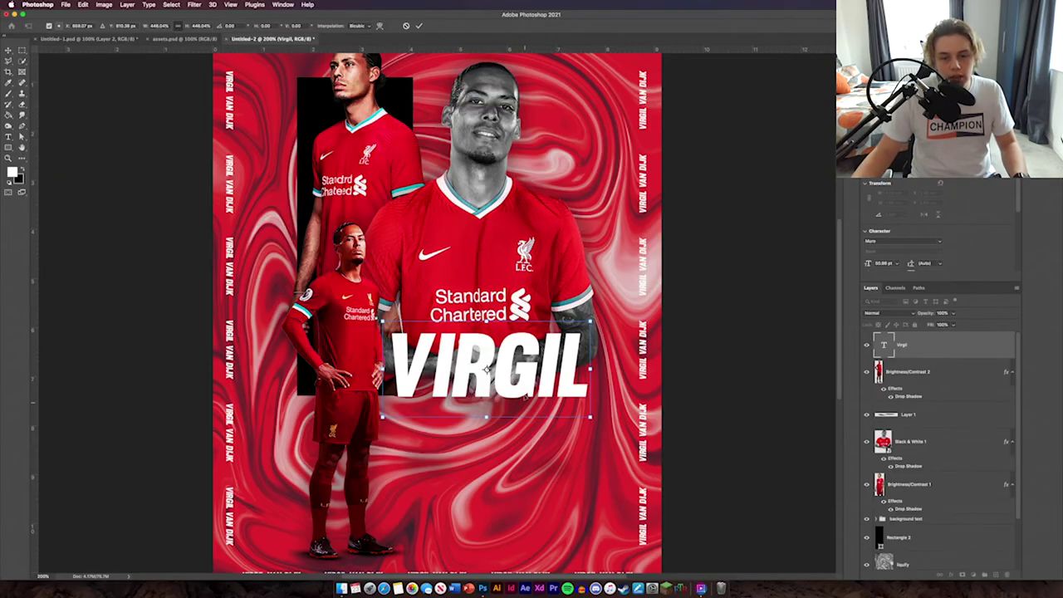
{"action": "left_click", "coordinate": [425, 27]}
Shift the large black-and-white player slightly upward and enlarge the "VIRGIL" title to about 58 pt beside the small player.
{"action": "left_click_drag", "start_coordinate": [512, 248], "coordinate": [510, 239]}
{"action": "left_click", "coordinate": [490, 365]}
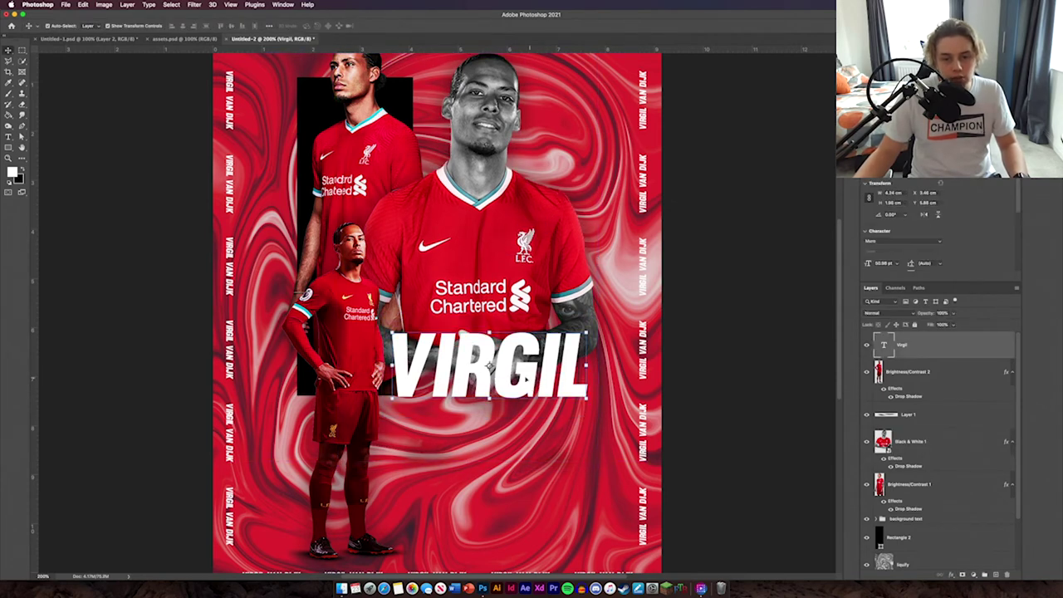
{"action": "left_click", "coordinate": [774, 388]}
{"action": "left_click", "coordinate": [509, 393]}
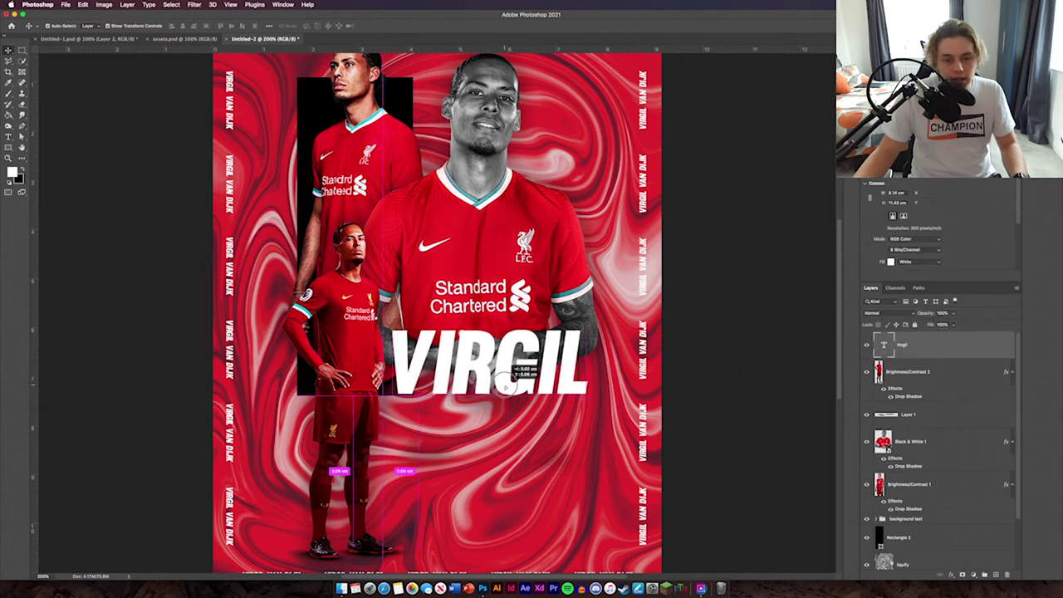
{"action": "key", "text": "ctrl+t"}
{"action": "left_click_drag", "start_coordinate": [509, 393], "coordinate": [550, 362]}
{"action": "left_click", "coordinate": [419, 25]}
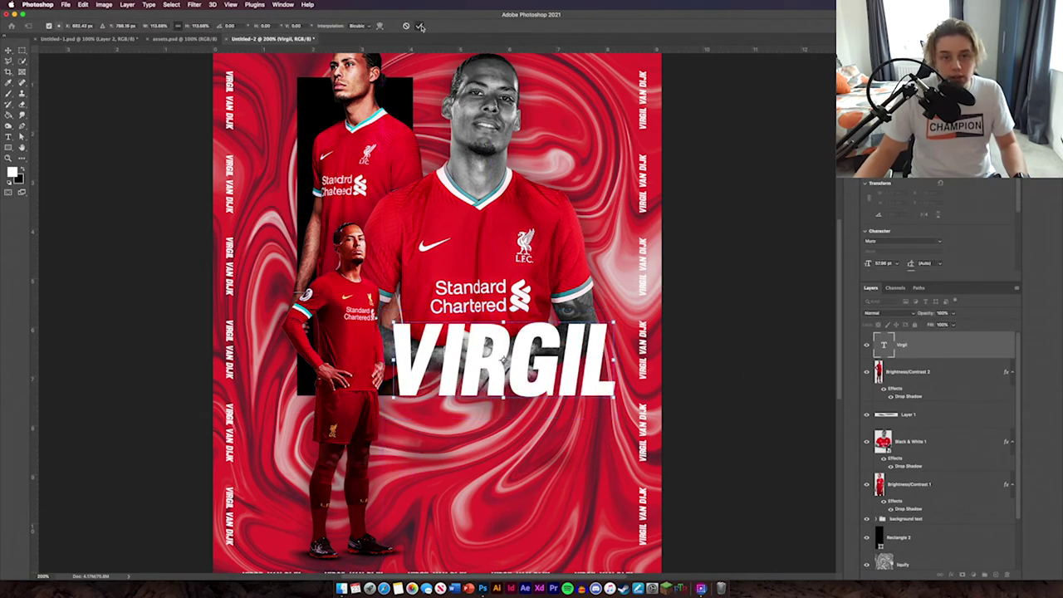
{"action": "left_click", "coordinate": [669, 274]}
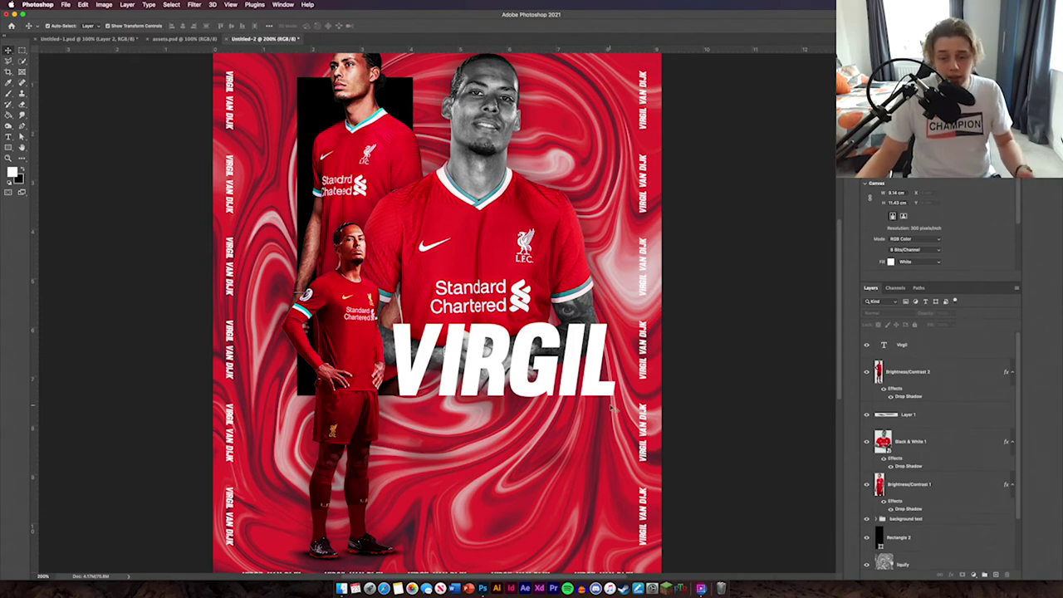
Add "VAN DIJK" text, scale it to about 15 pt and align it under the start of the "VIRGIL" title.
{"action": "left_click", "coordinate": [9, 137]}
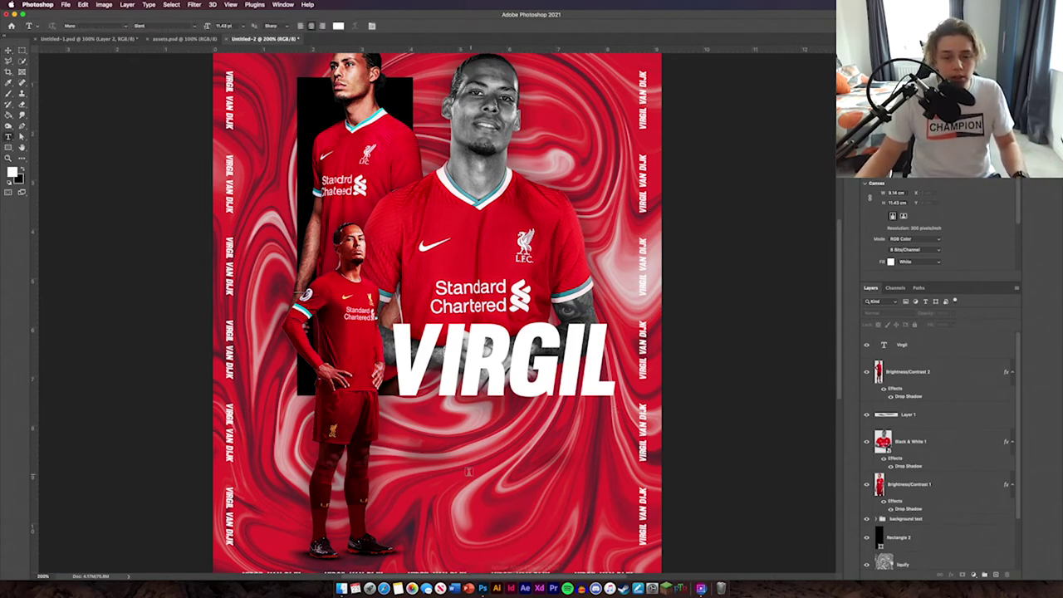
{"action": "left_click", "coordinate": [455, 458]}
{"action": "type", "text": "VAN DIJK"}
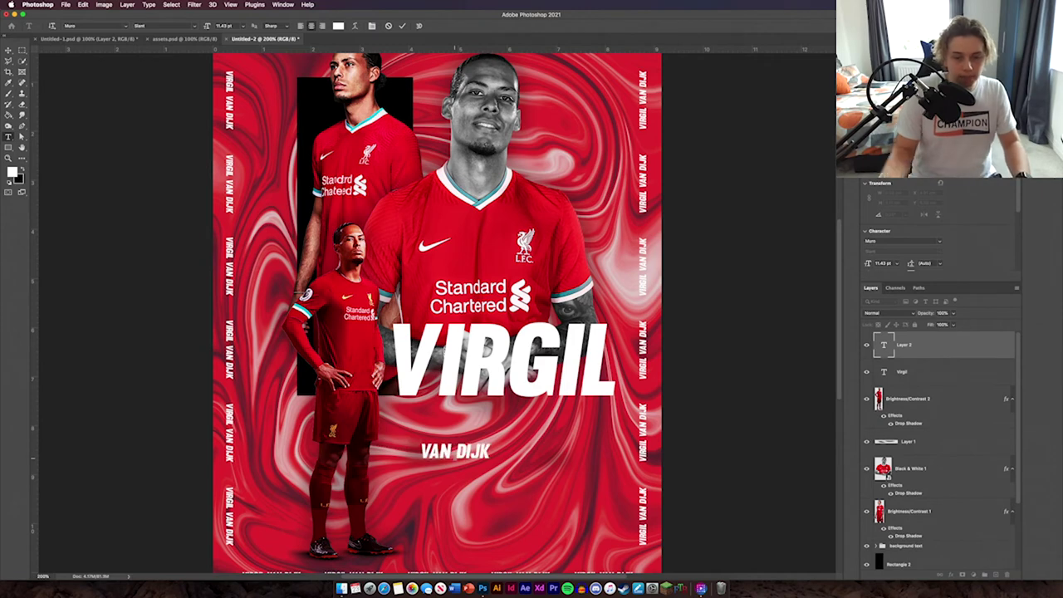
{"action": "left_click", "coordinate": [8, 51]}
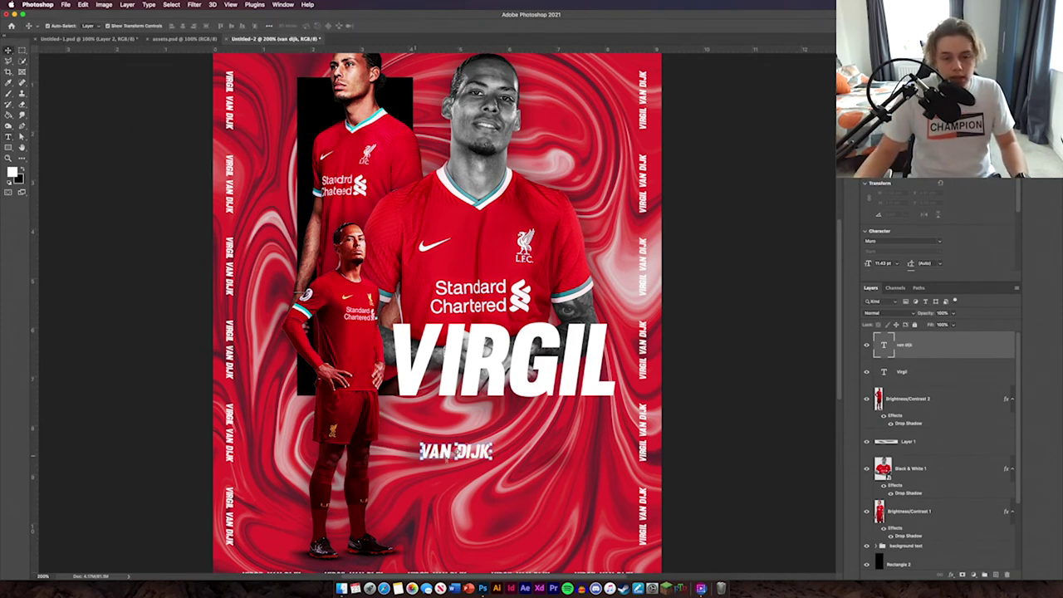
{"action": "left_click_drag", "start_coordinate": [493, 443], "coordinate": [495, 402]}
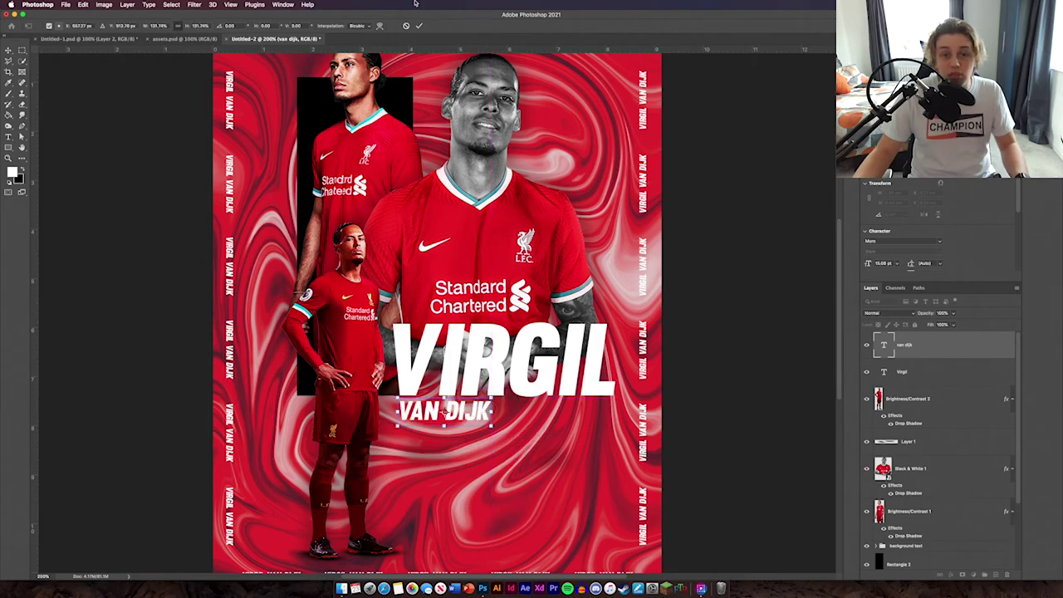
{"action": "left_click", "coordinate": [418, 27]}
{"action": "left_click", "coordinate": [810, 441]}
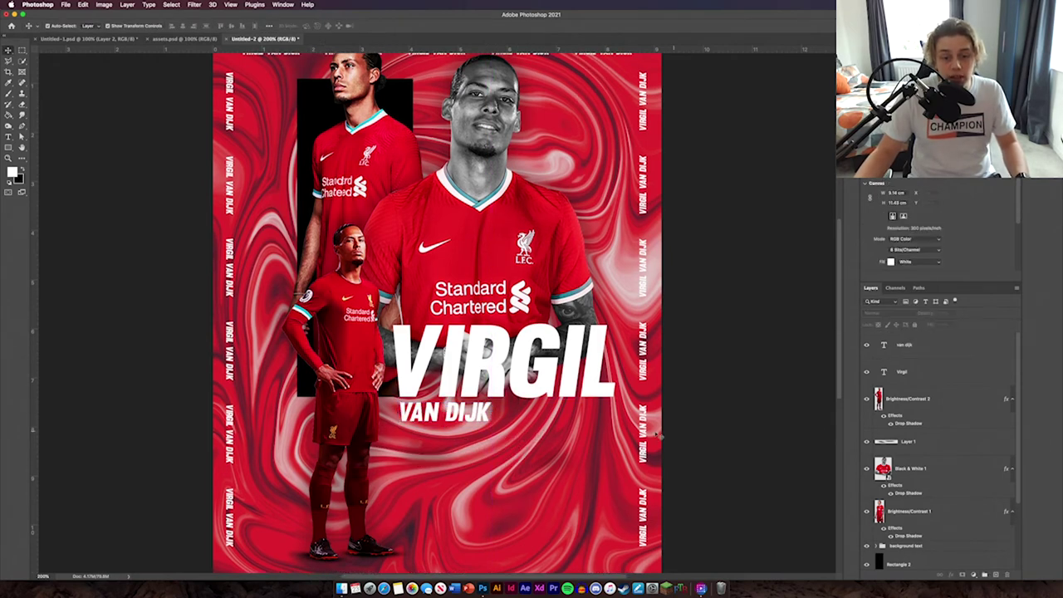
Group the "VIRGIL" and "VAN DIJK" text layers.
{"action": "left_click", "coordinate": [999, 381]}
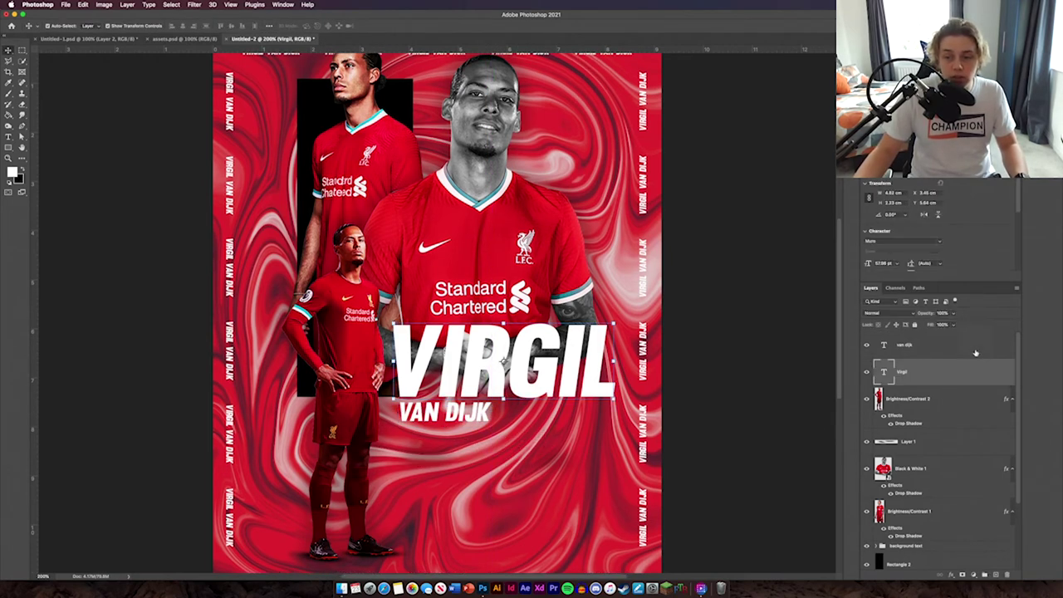
{"action": "left_click", "coordinate": [997, 346], "text": "shift"}
{"action": "left_click", "coordinate": [985, 575]}
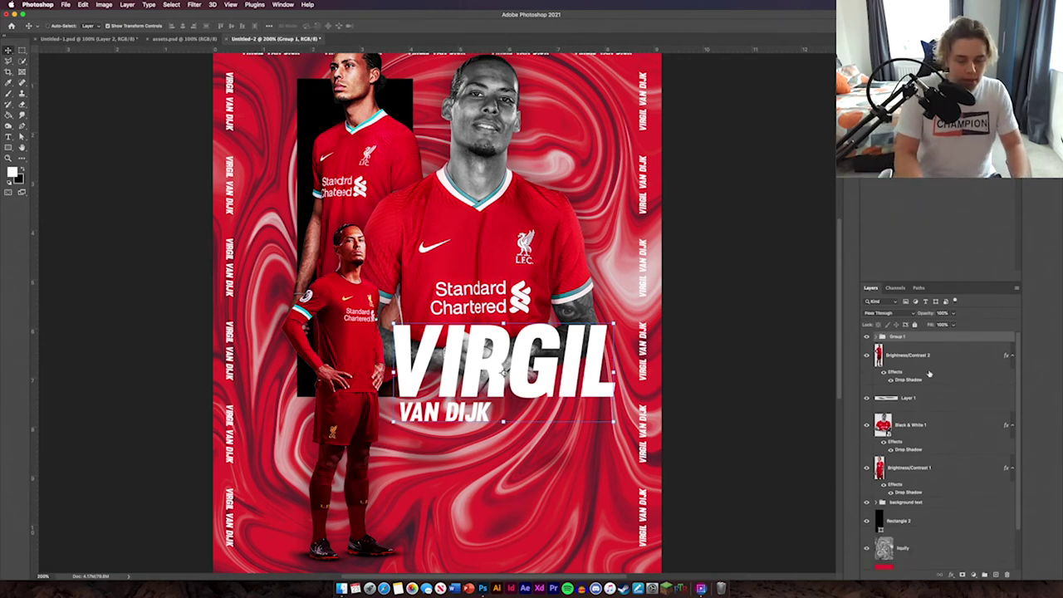
Duplicate the title group and move the copy directly below the original in the layer order.
{"action": "key", "text": "super+j"}
{"action": "key", "text": "super+t"}
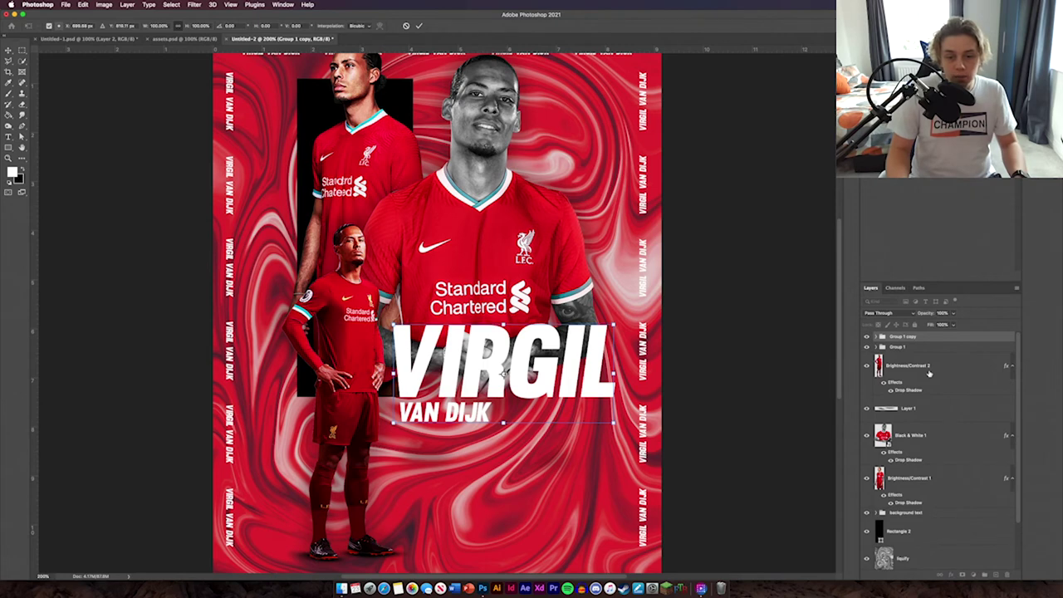
{"action": "left_click_drag", "start_coordinate": [929, 345], "coordinate": [924, 354]}
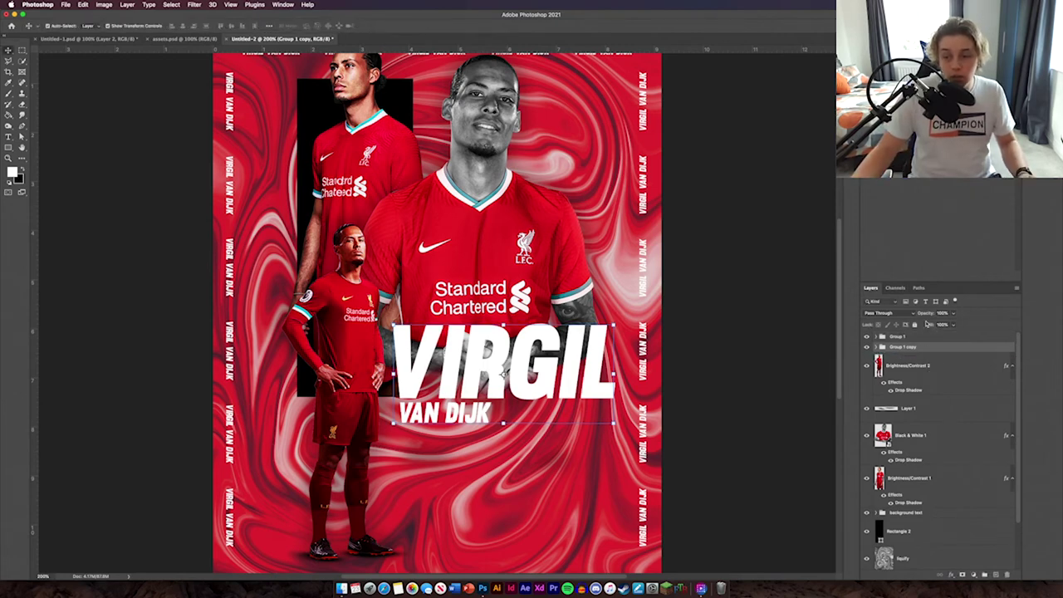
{"action": "left_click", "coordinate": [887, 312]}
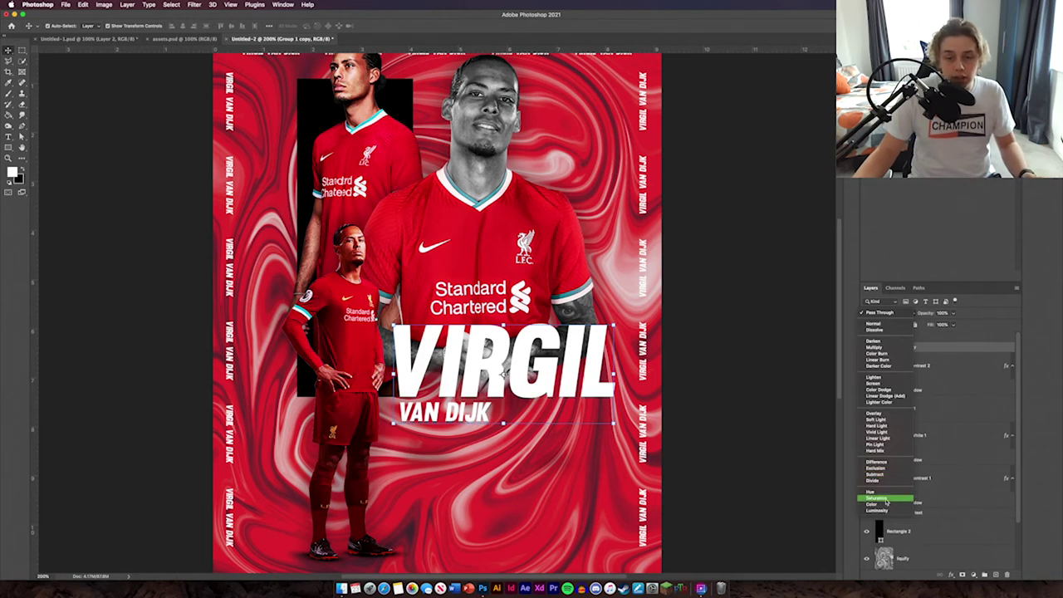
{"action": "left_click", "coordinate": [675, 498]}
{"action": "left_click", "coordinate": [718, 457]}
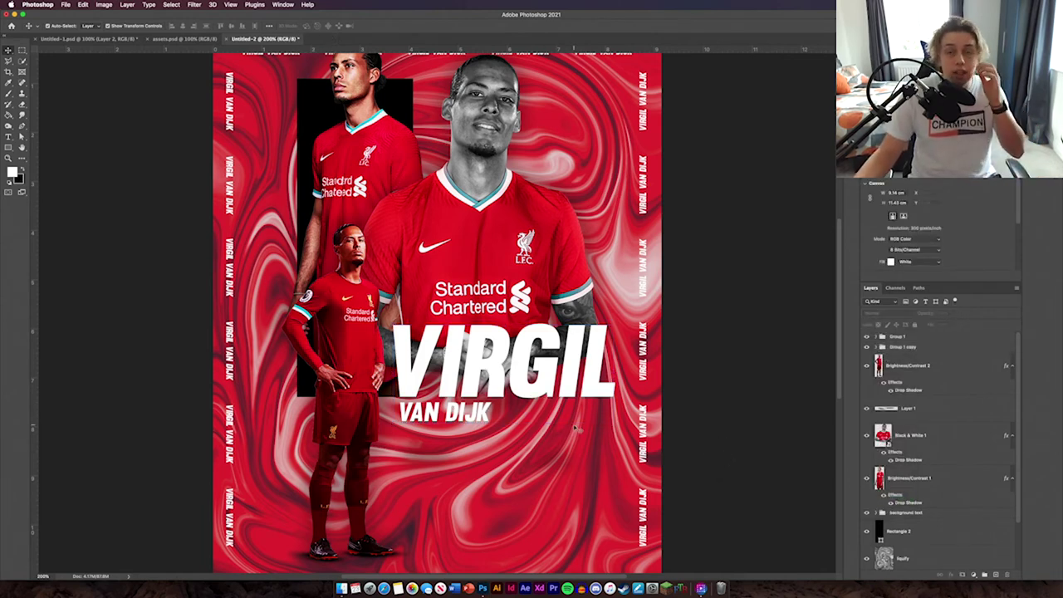
{"action": "key", "text": "super+minus"}
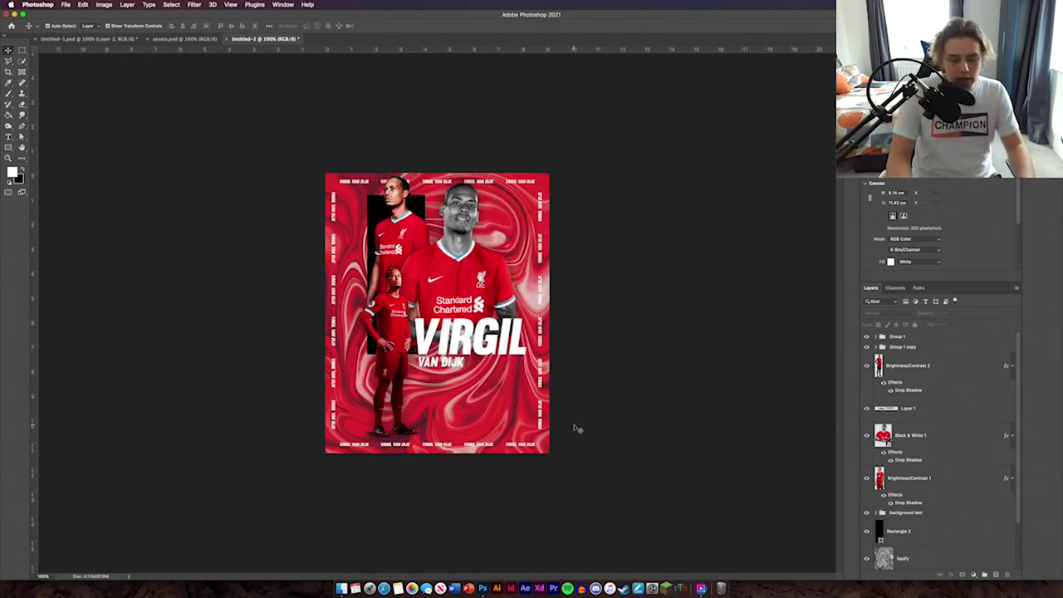
{"action": "key", "text": "super+plus"}
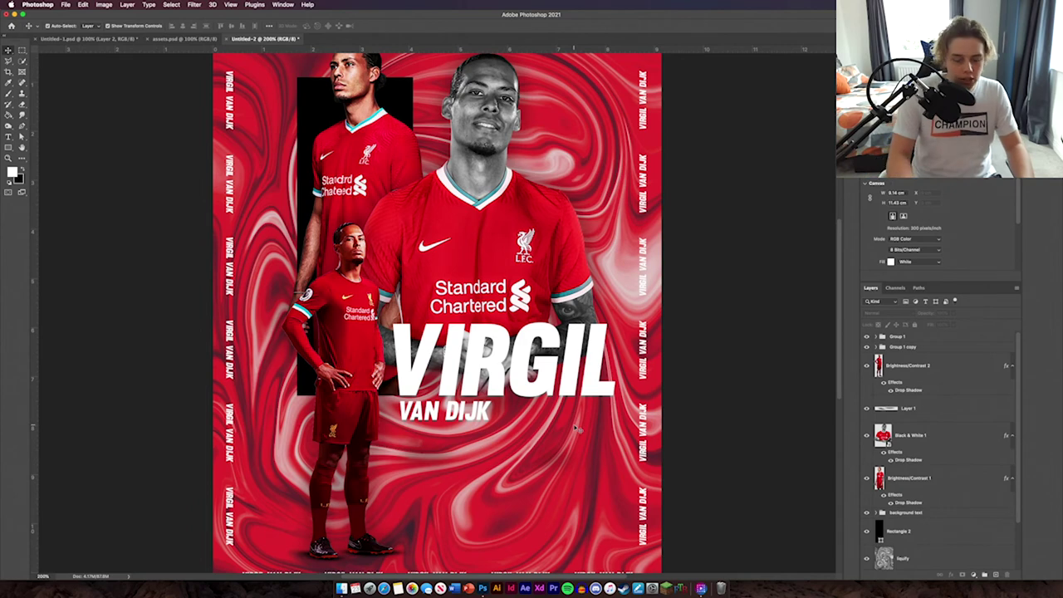
{"action": "key", "text": "z"}
{"action": "scroll", "coordinate": [714, 357], "scroll_direction": "down", "scroll_amount": 5}
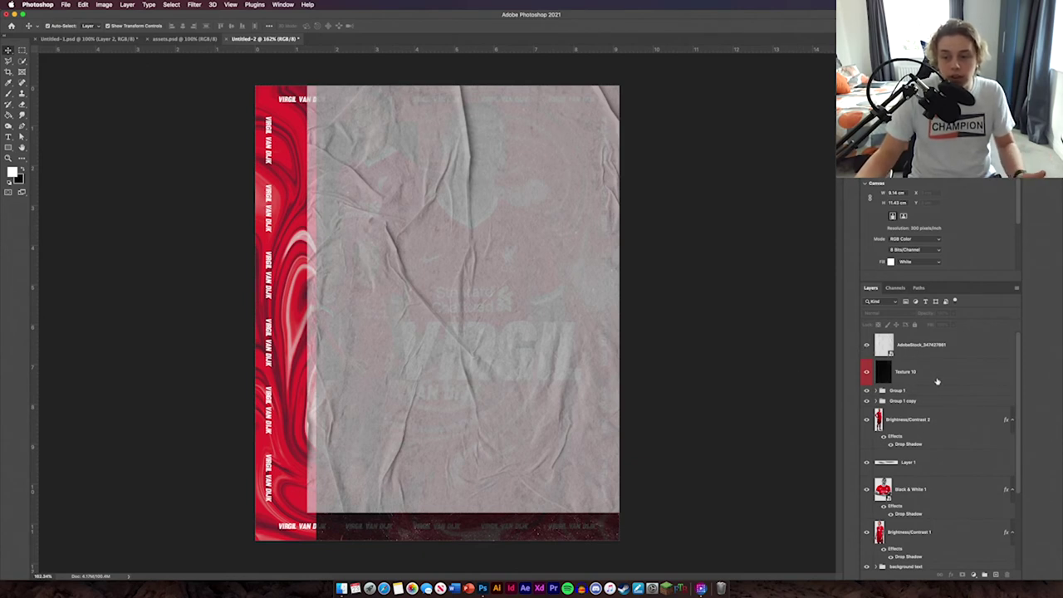
Hide the paper texture, position the dark "Texture 10" layer over the whole poster and set its blend mode to Linear Dodge (Add).
{"action": "left_click", "coordinate": [867, 345]}
{"action": "left_click", "coordinate": [536, 383]}
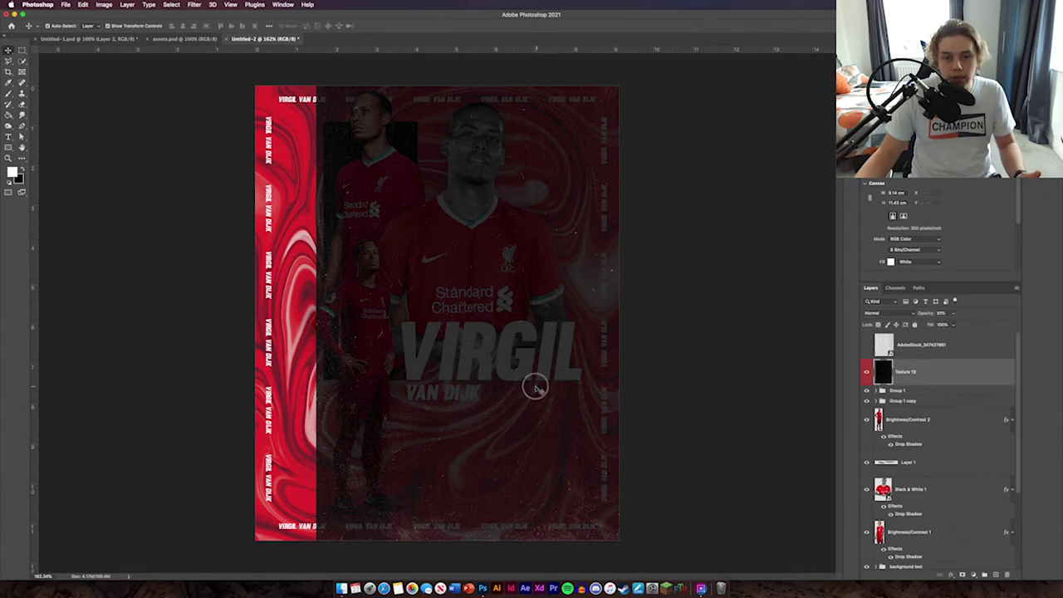
{"action": "left_click_drag", "start_coordinate": [535, 386], "coordinate": [476, 398]}
{"action": "left_click", "coordinate": [896, 313]}
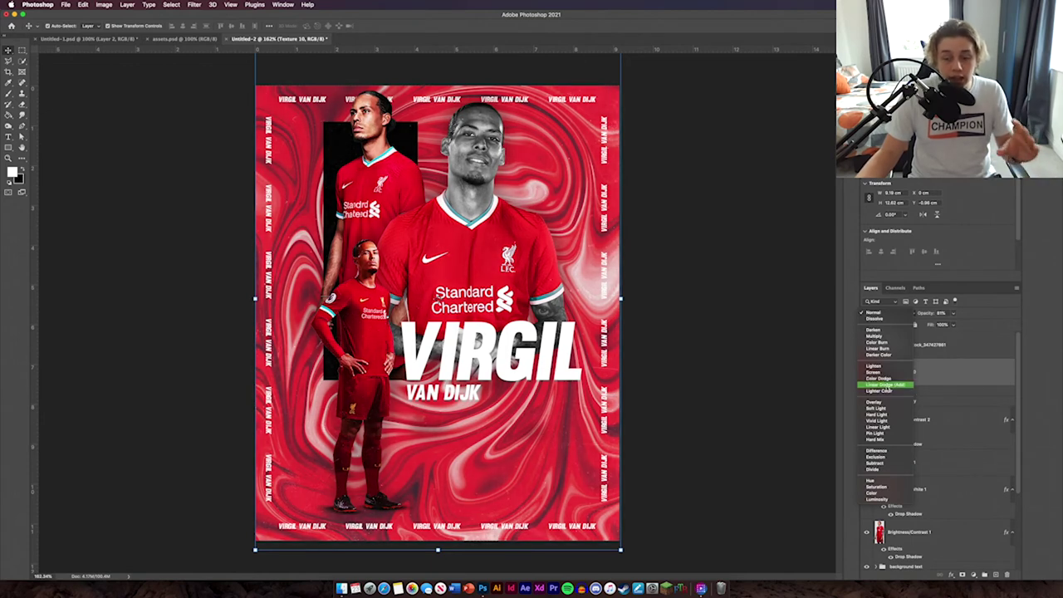
{"action": "left_click", "coordinate": [887, 386]}
{"action": "left_click", "coordinate": [837, 387]}
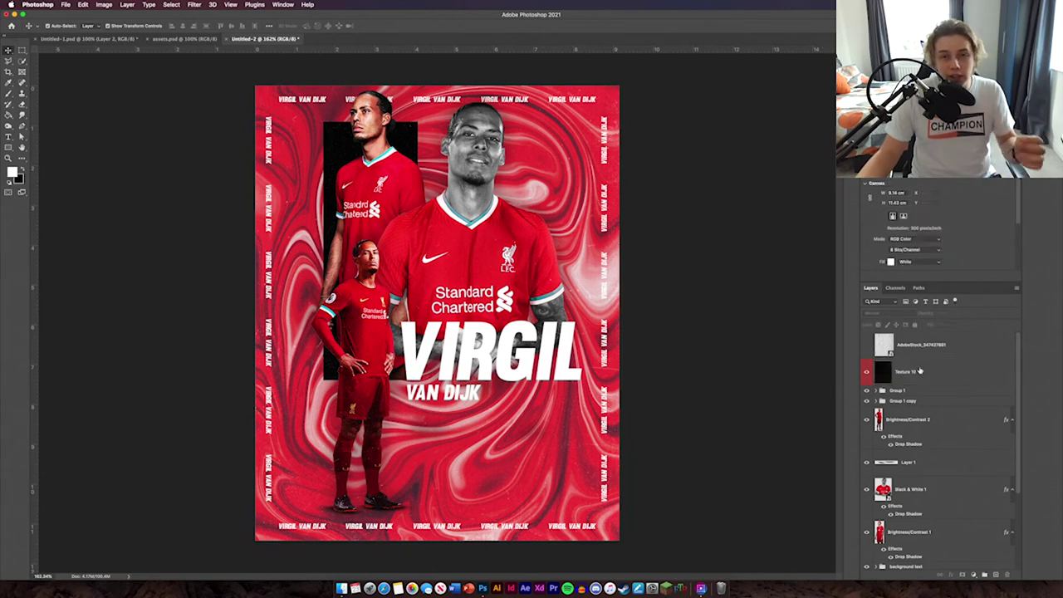
Show the crumpled paper texture layer and move it to cover the whole poster.
{"action": "left_click", "coordinate": [957, 359]}
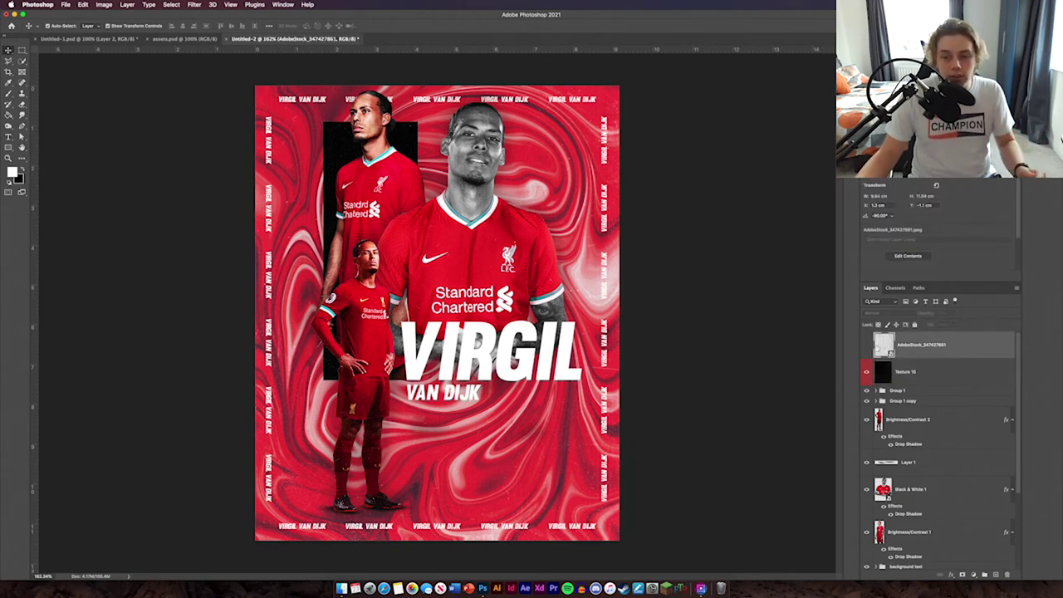
{"action": "left_click", "coordinate": [866, 344]}
{"action": "left_click_drag", "start_coordinate": [563, 338], "coordinate": [502, 374]}
{"action": "left_click", "coordinate": [731, 249]}
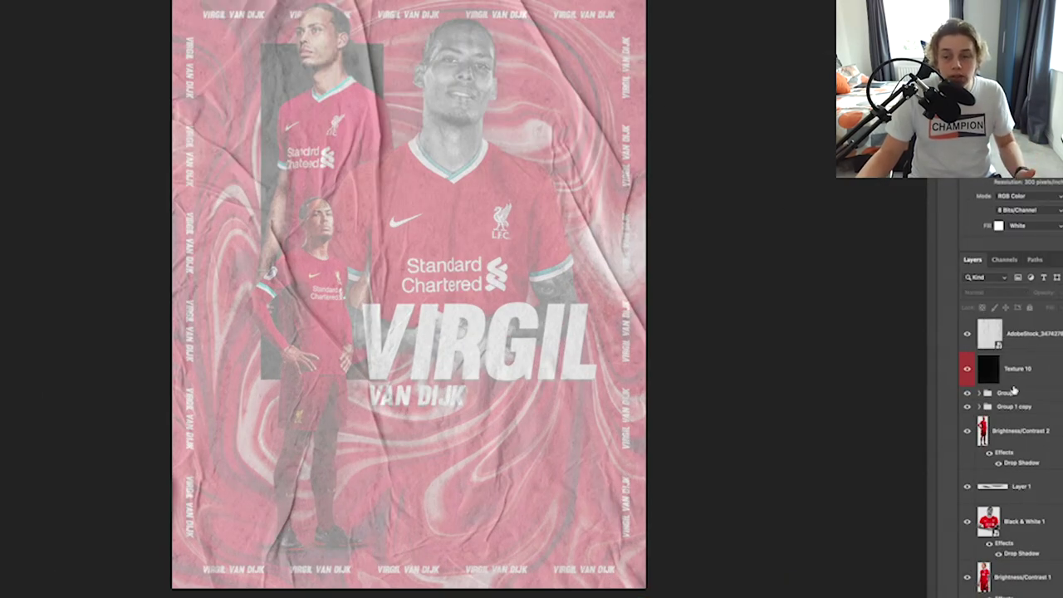
Set the crumpled paper texture's blend mode to Multiply and its opacity to about 76%.
{"action": "left_click", "coordinate": [1017, 334]}
{"action": "left_click", "coordinate": [980, 293]}
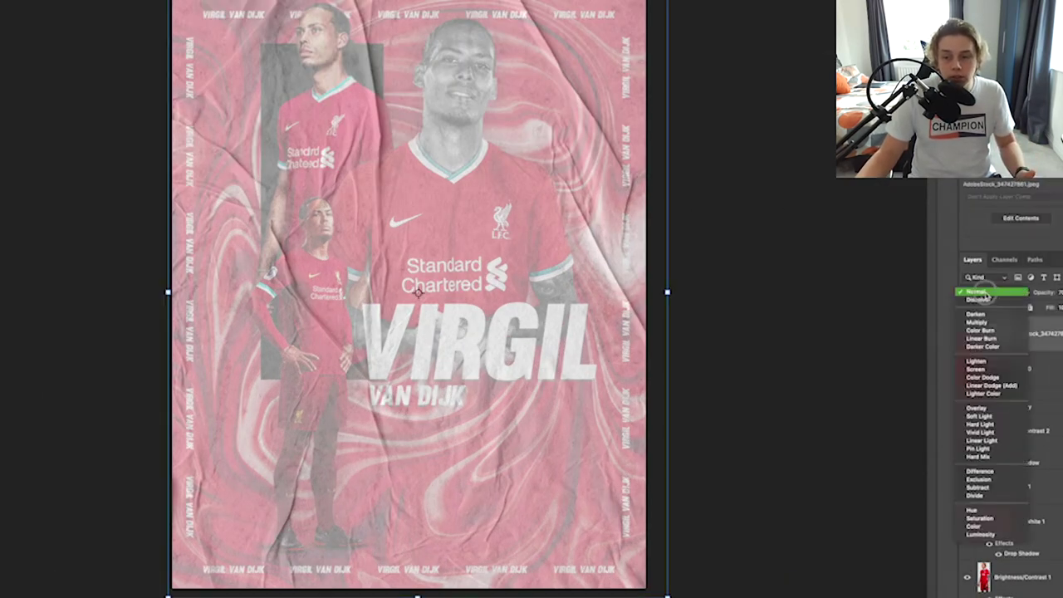
{"action": "left_click", "coordinate": [984, 322]}
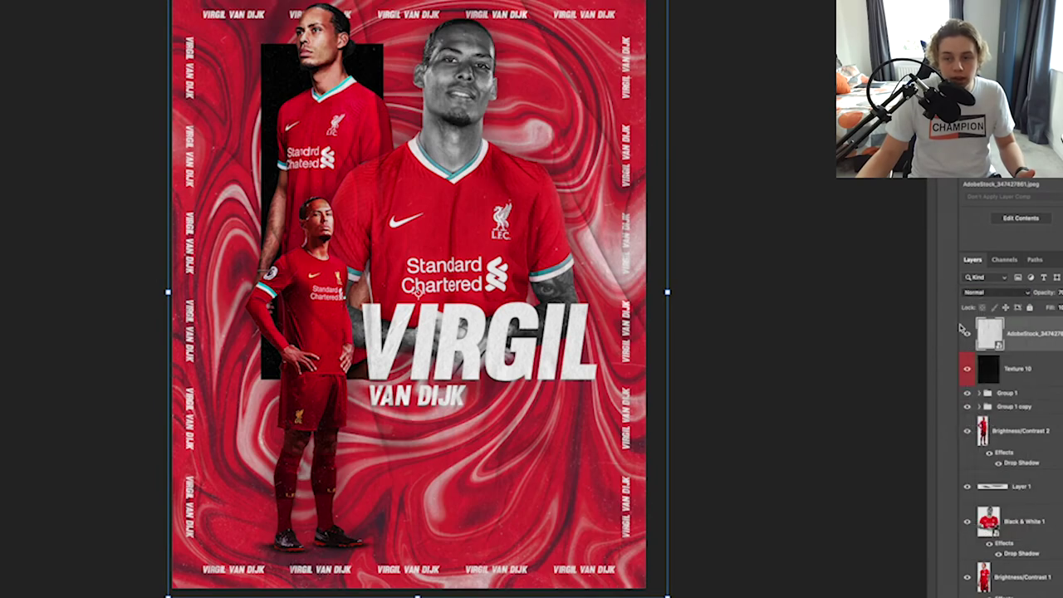
{"action": "left_click", "coordinate": [845, 340]}
{"action": "left_click", "coordinate": [1034, 334]}
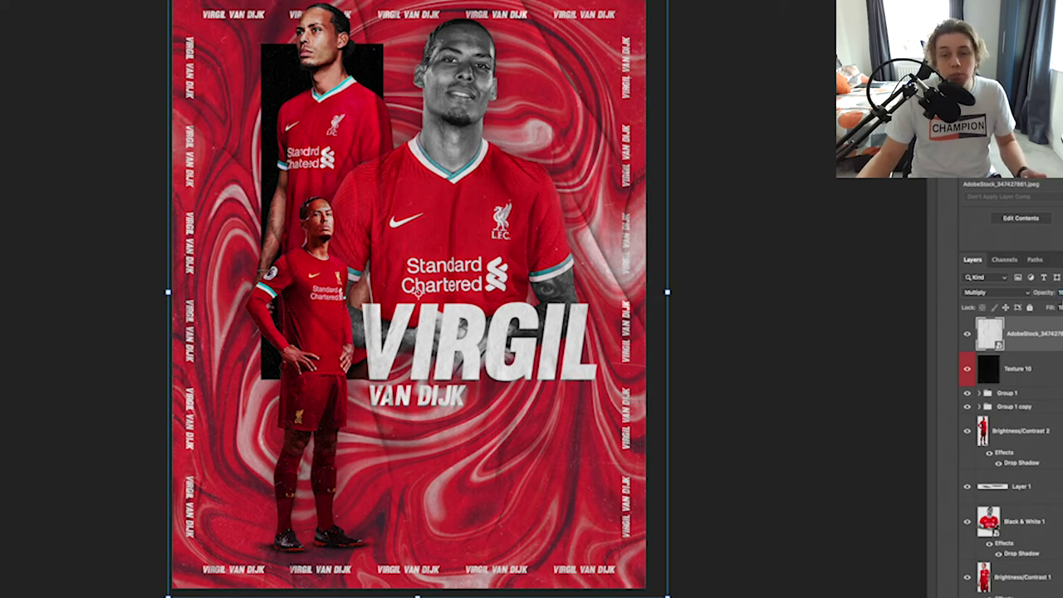
{"action": "left_click_drag", "start_coordinate": [1039, 295], "coordinate": [1036, 296]}
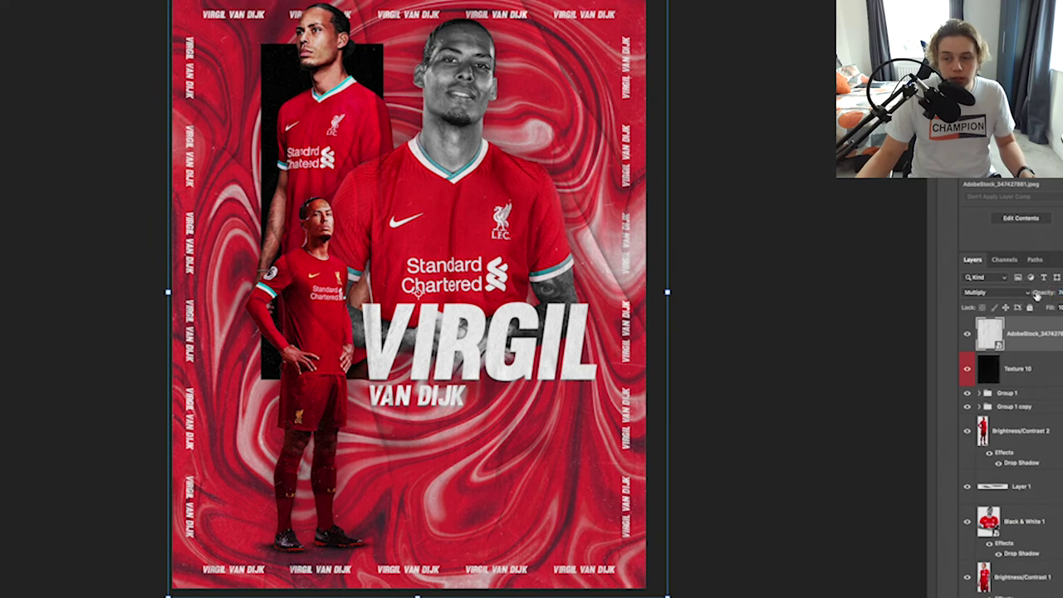
{"action": "left_click", "coordinate": [882, 313]}
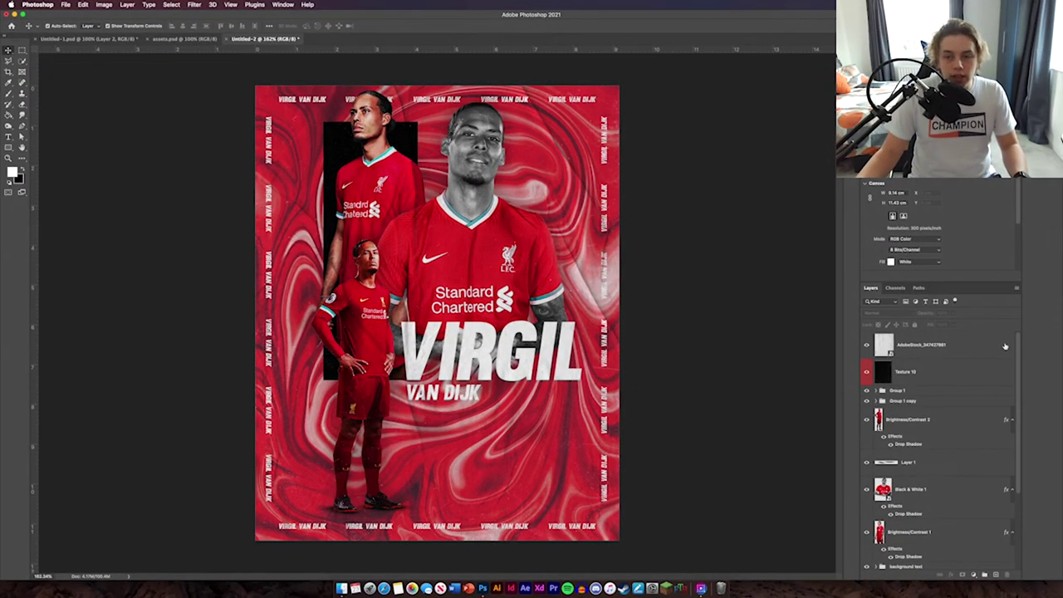
Group all layers, from the paper texture down to the white base layer, into one group.
{"action": "scroll", "coordinate": [991, 348], "scroll_direction": "down", "scroll_amount": 4}
{"action": "left_click", "coordinate": [1007, 556]}
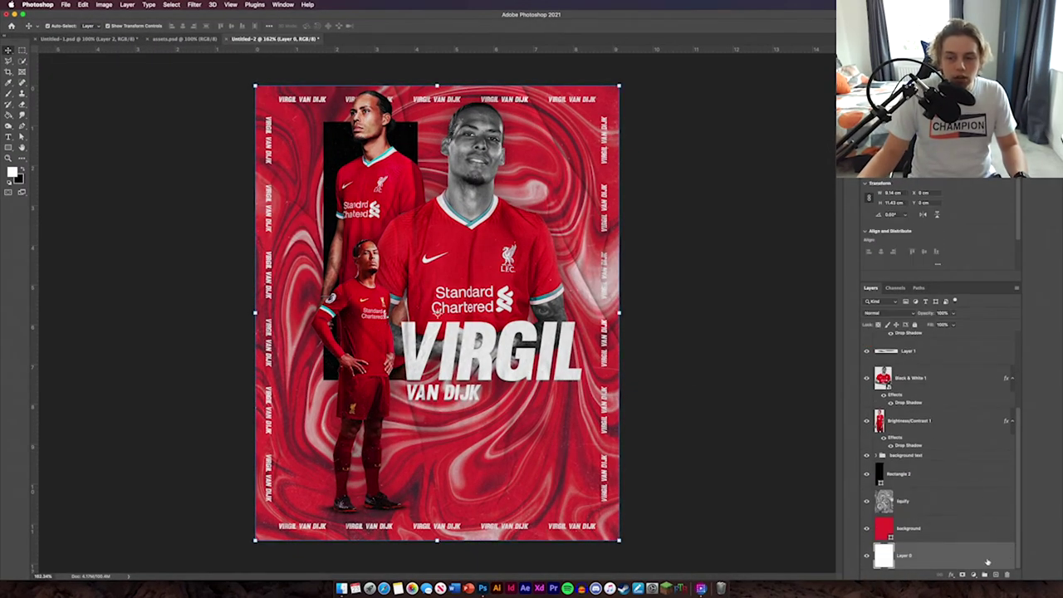
{"action": "scroll", "coordinate": [980, 506], "scroll_direction": "up", "scroll_amount": 4}
{"action": "left_click", "coordinate": [977, 350], "text": "shift"}
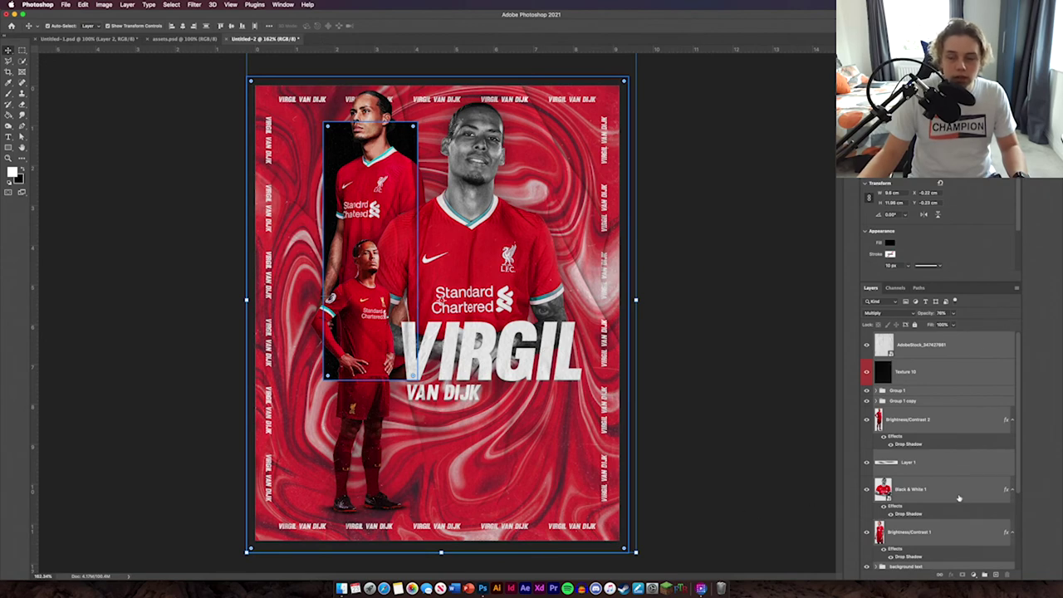
{"action": "left_click", "coordinate": [985, 574]}
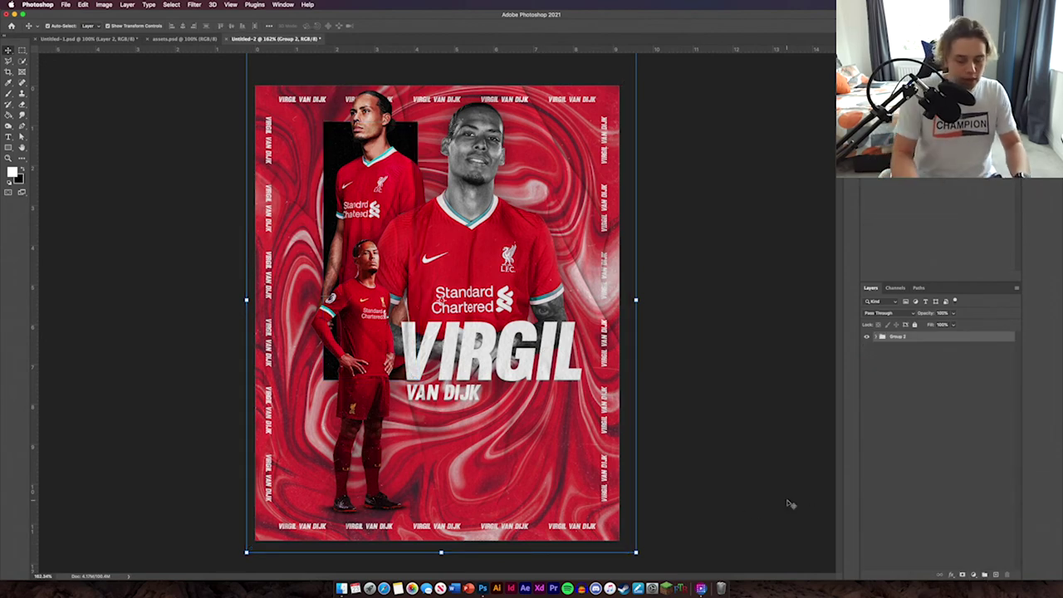
Duplicate the poster group and merge the copy into a single layer.
{"action": "key", "text": "ctrl+j"}
{"action": "key", "text": "ctrl+e"}
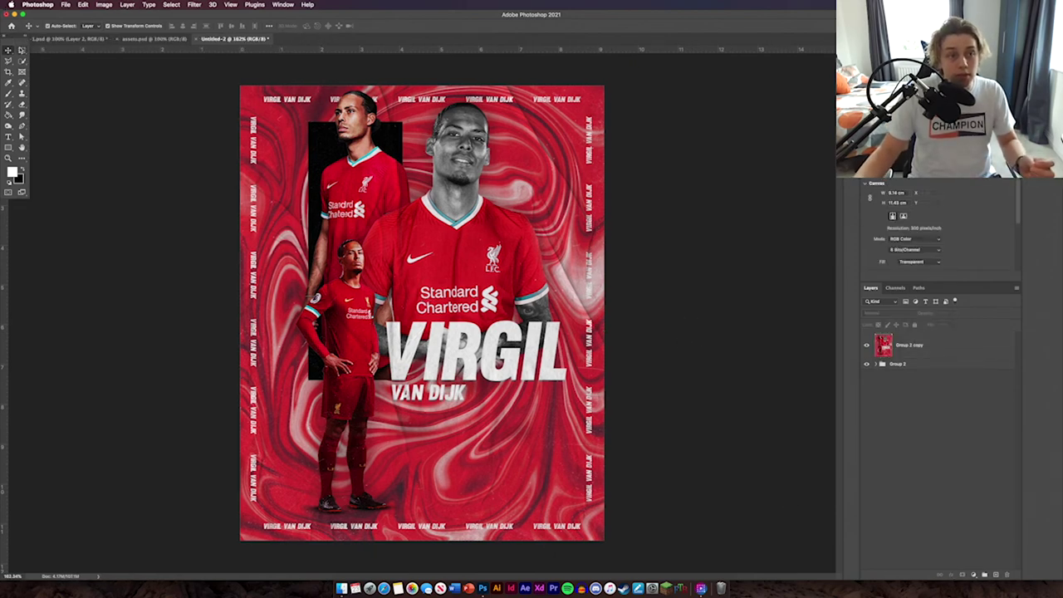
Select the full canvas area and cut the merged poster copy within it to a new layer.
{"action": "left_click", "coordinate": [22, 50]}
{"action": "left_click_drag", "start_coordinate": [231, 76], "coordinate": [667, 546]}
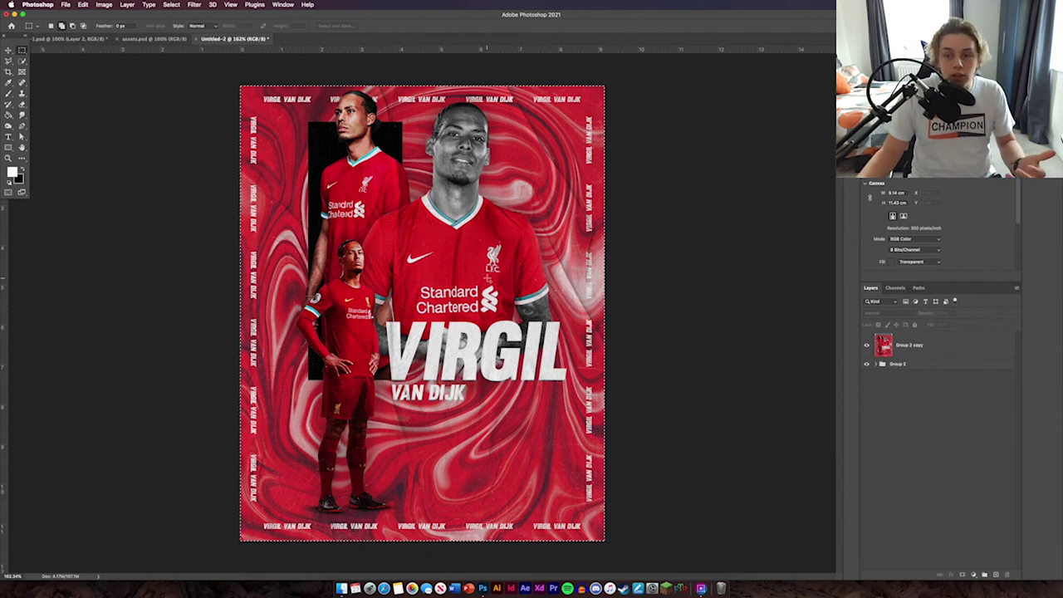
{"action": "left_click", "coordinate": [932, 345]}
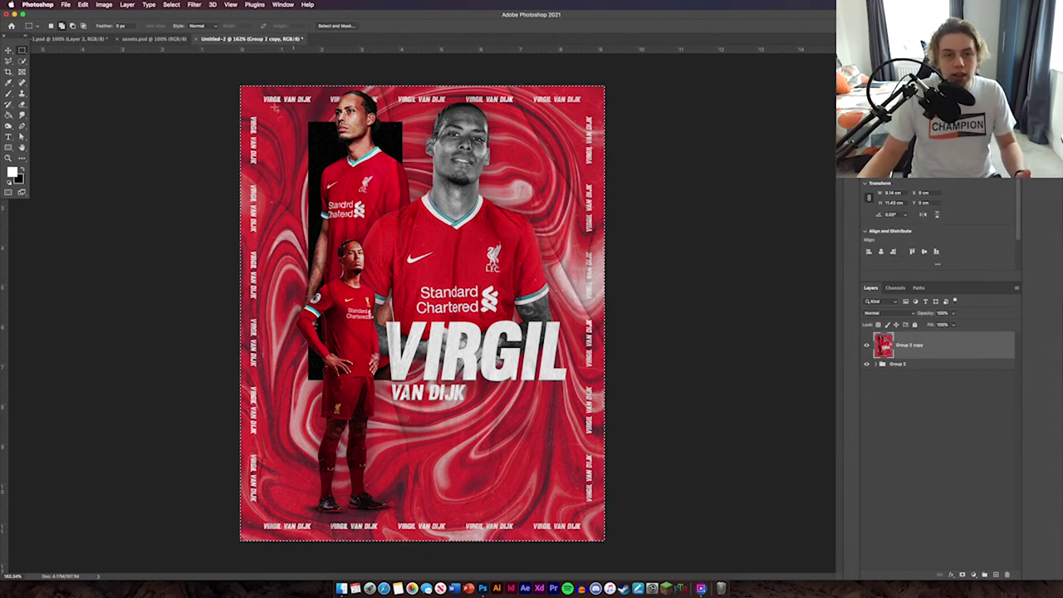
{"action": "right_click", "coordinate": [482, 273]}
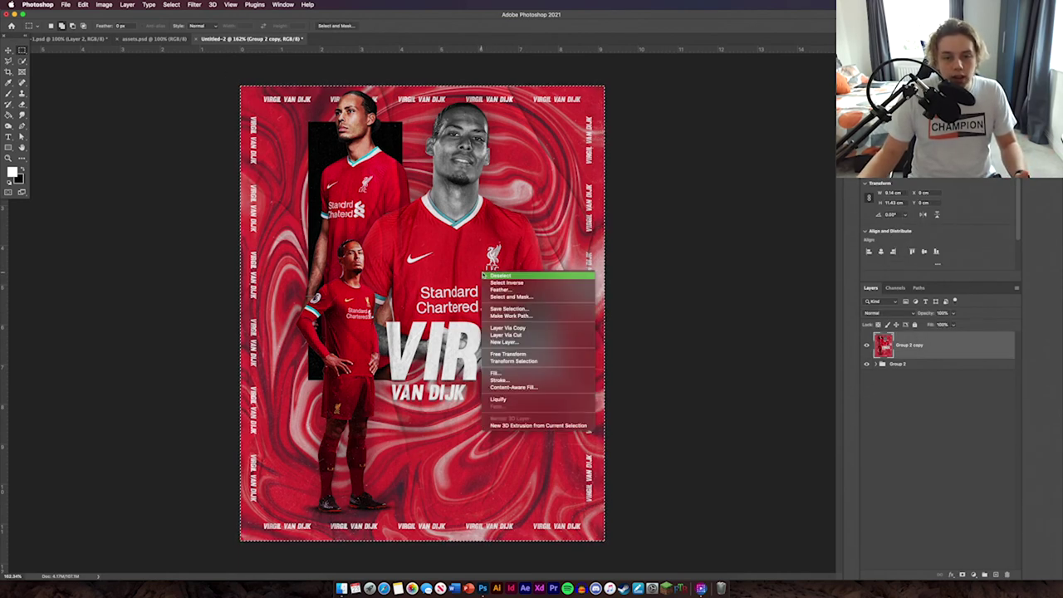
{"action": "left_click", "coordinate": [527, 336]}
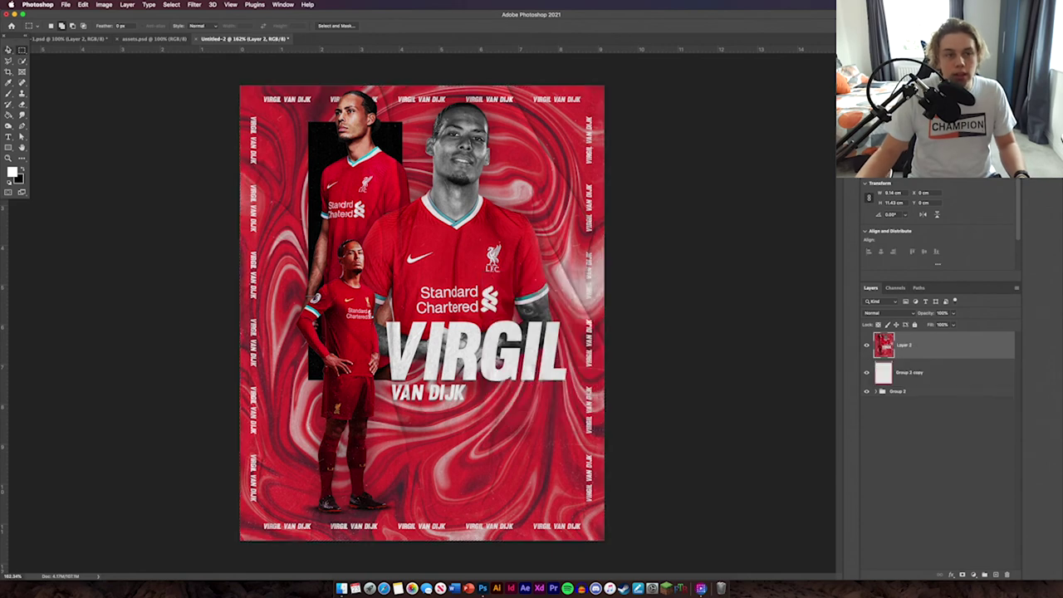
Delete the leftover "Group 2 copy" layer.
{"action": "left_click", "coordinate": [8, 50]}
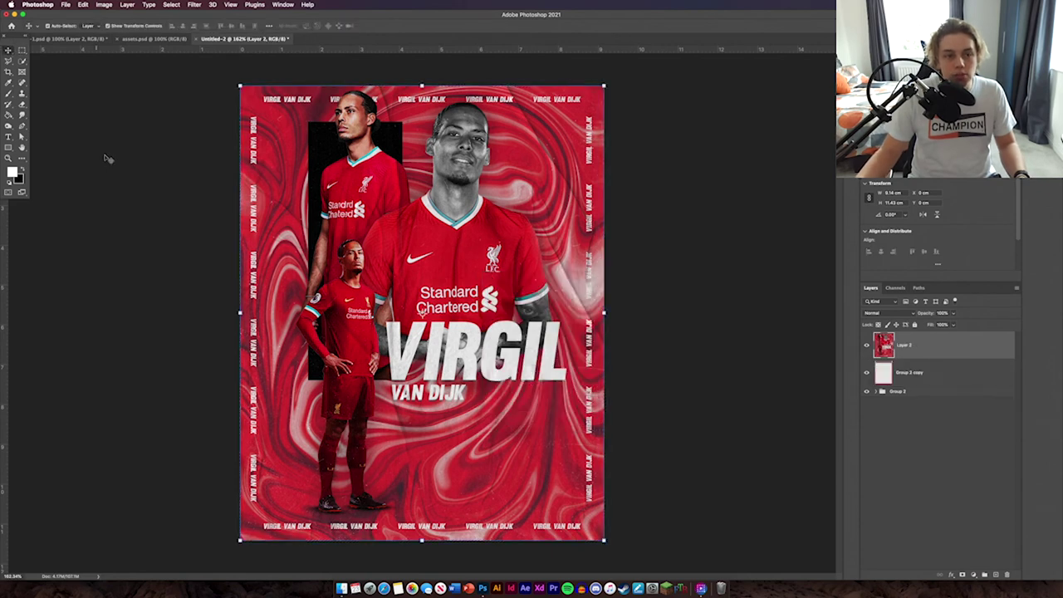
{"action": "left_click", "coordinate": [951, 375]}
{"action": "key", "text": "BackSpace"}
Open the Camera Raw filter on the poster layer with Exposure +0.10, Contrast +45, Highlights +15, Shadows -20, Whites +14, Blacks -26 and Texture +63.
{"action": "left_click", "coordinate": [952, 351]}
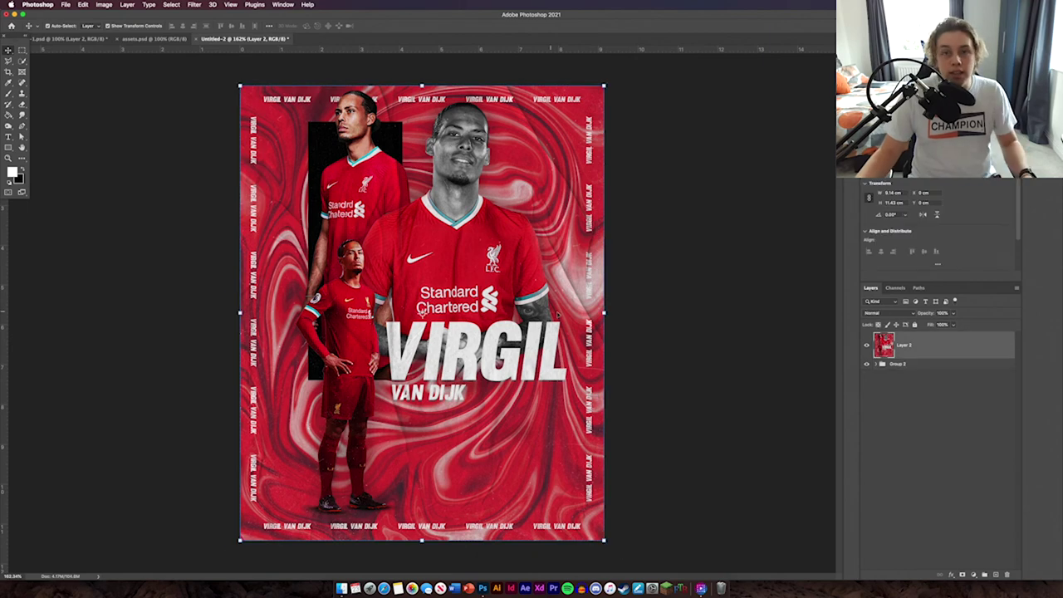
{"action": "left_click", "coordinate": [196, 4]}
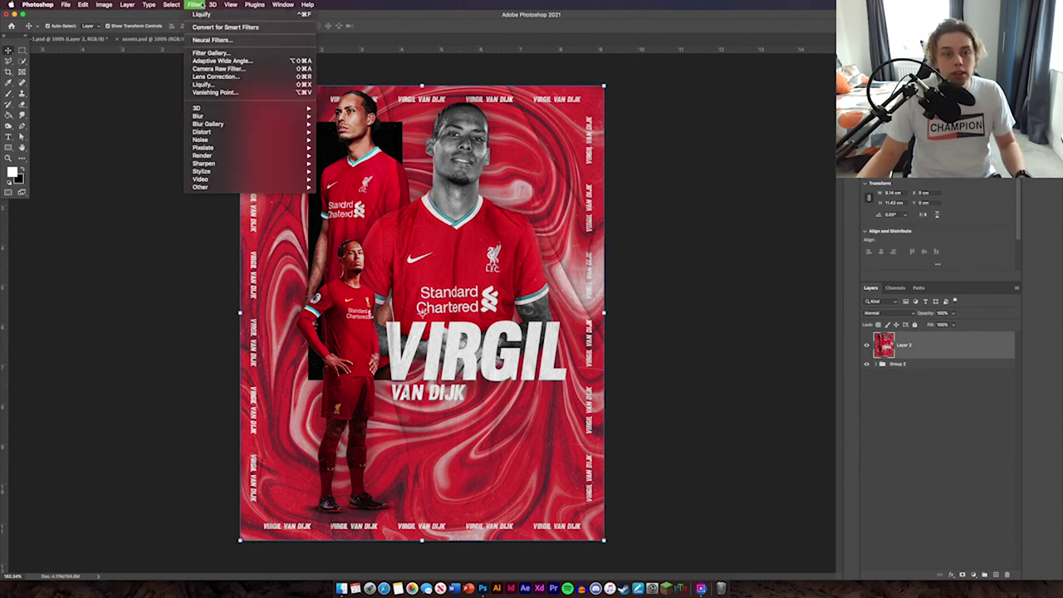
{"action": "left_click", "coordinate": [223, 69]}
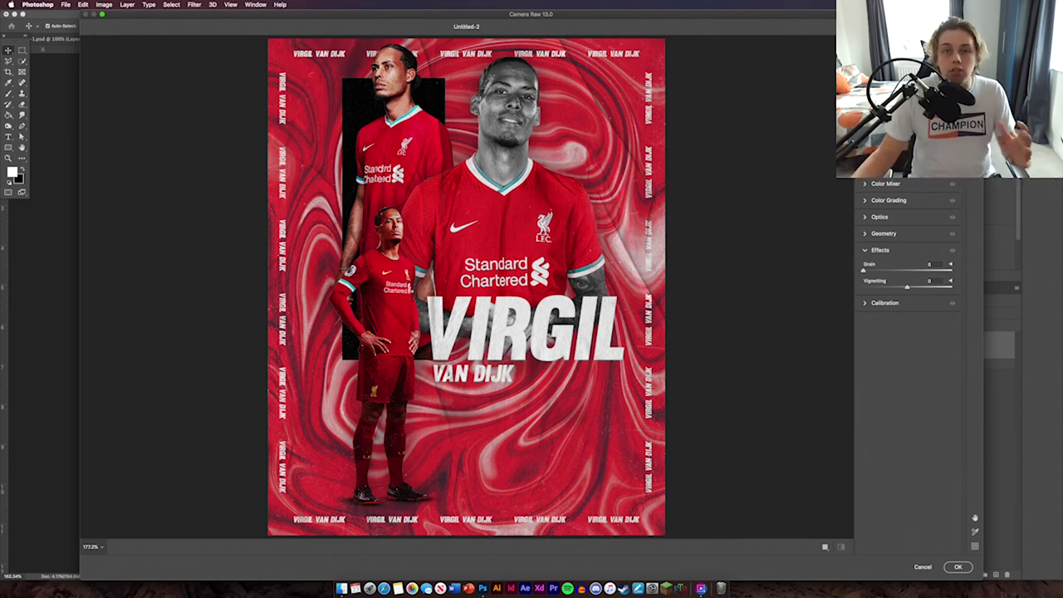
{"action": "mouse_move", "coordinate": [907, 213]}
{"action": "left_mouse_down"}
{"action": "mouse_move", "coordinate": [927, 214]}
{"action": "mouse_move", "coordinate": [913, 227]}
{"action": "left_mouse_up"}
{"action": "mouse_move", "coordinate": [907, 239]}
{"action": "left_mouse_down"}
{"action": "mouse_move", "coordinate": [898, 239]}
{"action": "mouse_move", "coordinate": [913, 253]}
{"action": "left_mouse_up"}
{"action": "left_click_drag", "start_coordinate": [907, 265], "coordinate": [935, 287]}
Set Clarity to +31, Dehaze to +16, Vibrance to +20 and Saturation to +31 for the poster layer.
{"action": "left_click_drag", "start_coordinate": [907, 299], "coordinate": [920, 299]}
{"action": "left_click_drag", "start_coordinate": [907, 313], "coordinate": [920, 314]}
{"action": "left_click_drag", "start_coordinate": [907, 333], "coordinate": [914, 333]}
{"action": "left_click_drag", "start_coordinate": [907, 346], "coordinate": [920, 346]}
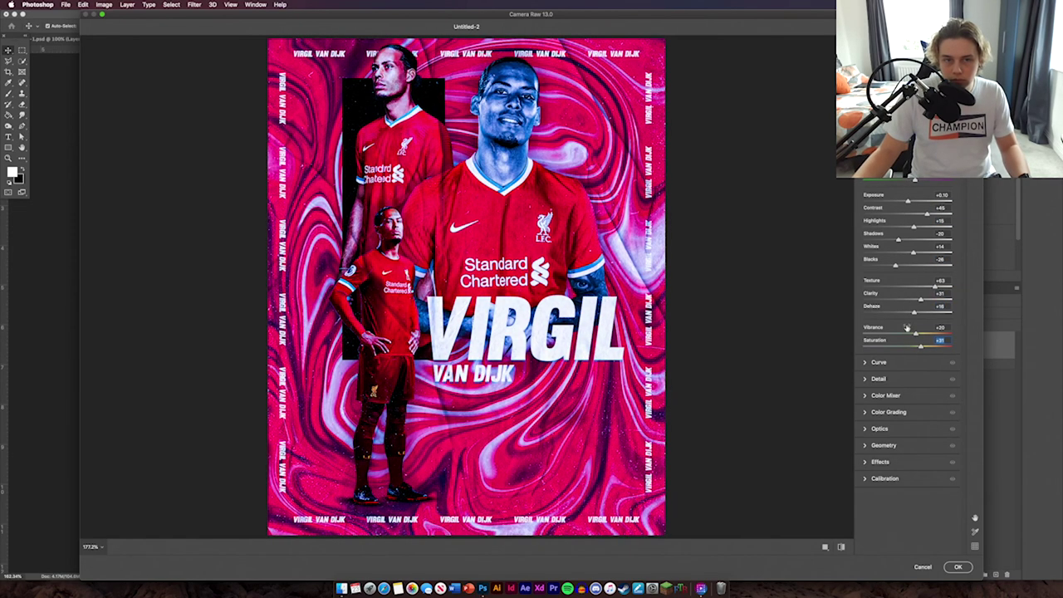
Adjust the poster layer's Color Mixer and Effects settings in the Camera Raw filter.
{"action": "scroll", "coordinate": [888, 260], "scroll_direction": "down", "scroll_amount": 3}
{"action": "left_click", "coordinate": [885, 224]}
{"action": "left_click_drag", "start_coordinate": [907, 231], "coordinate": [903, 271]}
{"action": "left_click", "coordinate": [888, 337]}
{"action": "left_click", "coordinate": [880, 434]}
{"action": "left_click", "coordinate": [880, 250]}
Calibrate the poster's colours with Shadows Tint +13 and Red Primary Hue -21.
{"action": "left_click", "coordinate": [885, 266]}
{"action": "left_click_drag", "start_coordinate": [907, 308], "coordinate": [913, 307]}
{"action": "left_click_drag", "start_coordinate": [907, 336], "coordinate": [898, 336]}
Compare the poster before and after grading side by side and apply the Camera Raw filter.
{"action": "key", "text": "y"}
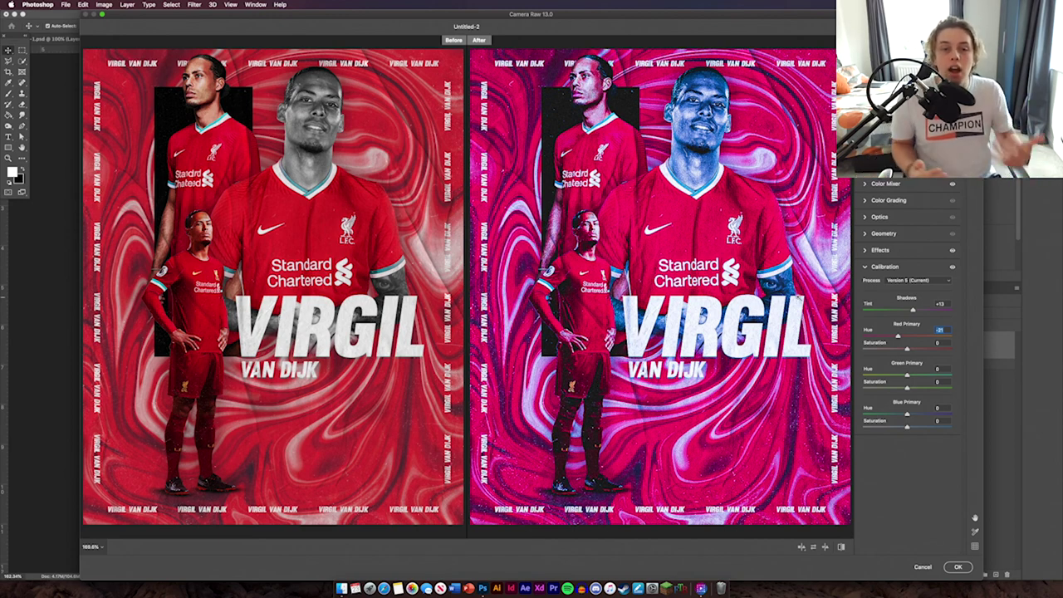
{"action": "left_click_drag", "start_coordinate": [798, 299], "coordinate": [795, 312]}
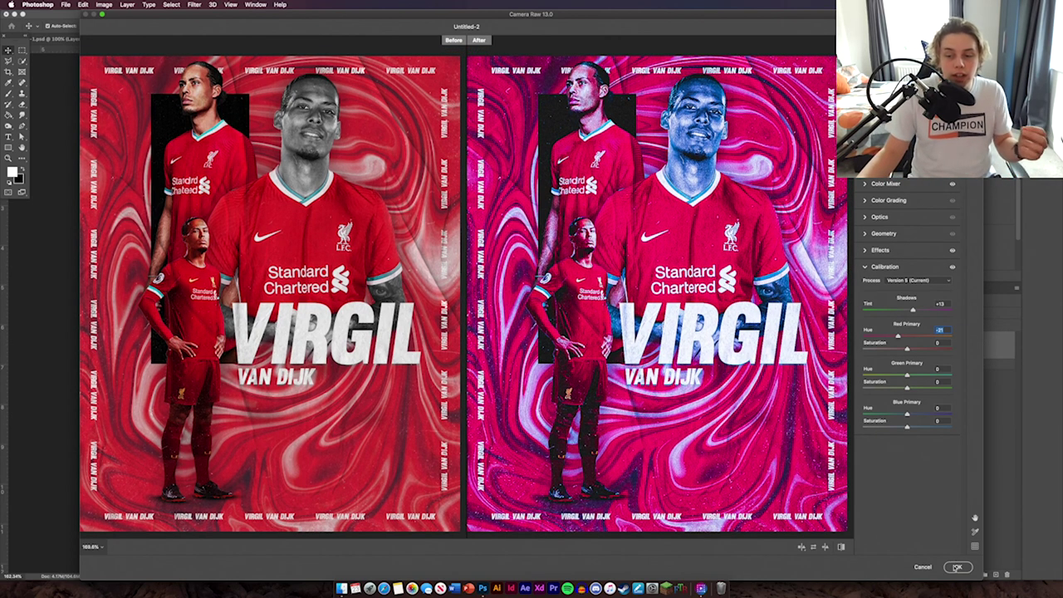
{"action": "left_click", "coordinate": [957, 567]}
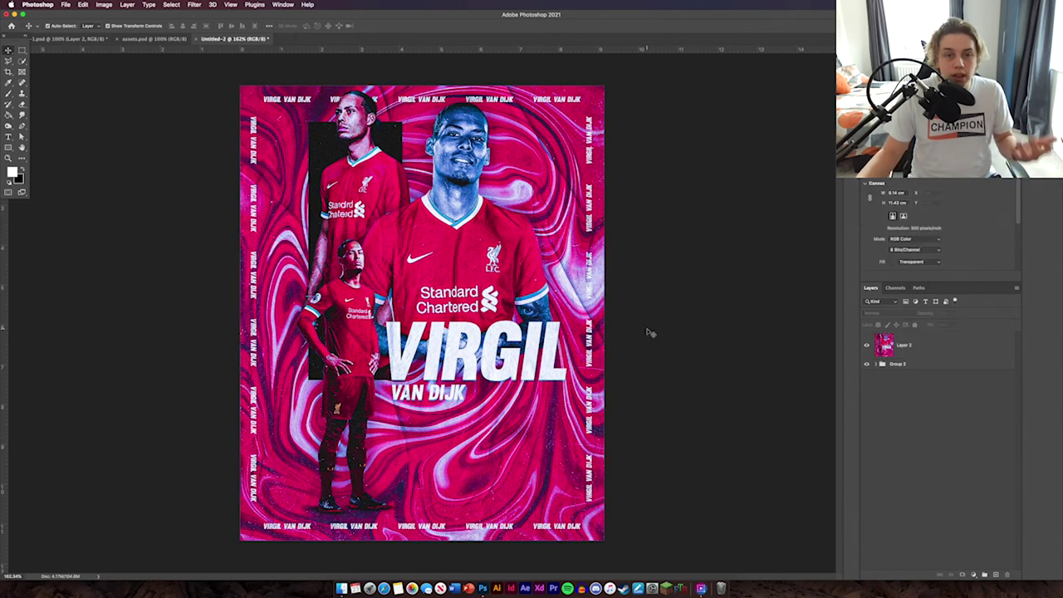